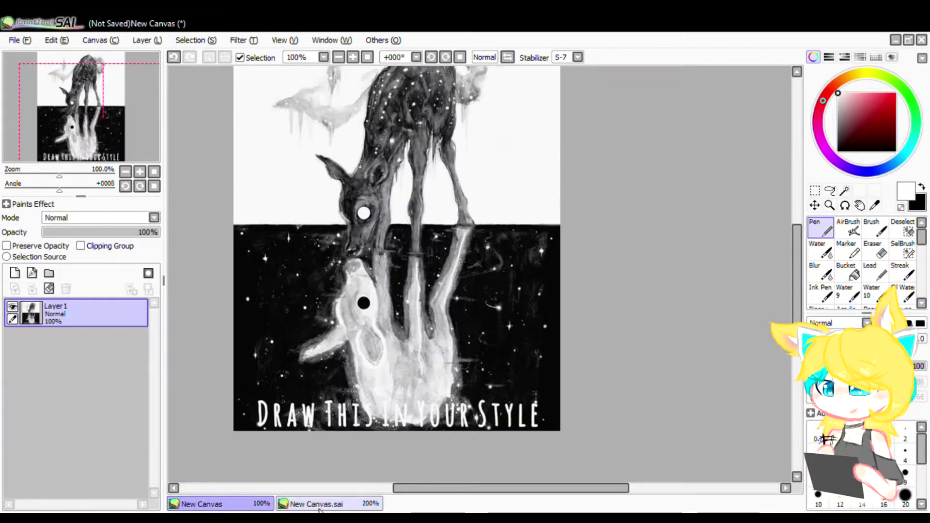
# In the New Canvas.sai drawing, add a layer below Layer8 in Set1, set its blending mode to Shade and choose the Brush
pyautogui.scroll(-5, 333, 251)
pyautogui.click(14, 276)
pyautogui.moveTo(78, 375); pyautogui.dragTo(82, 407)
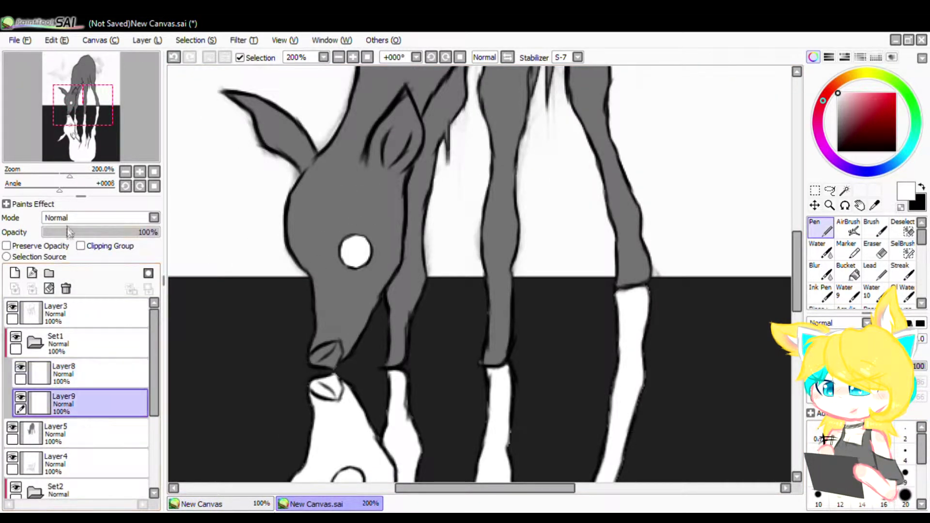
pyautogui.click(870, 231)
pyautogui.scroll(-4, 533, 171)
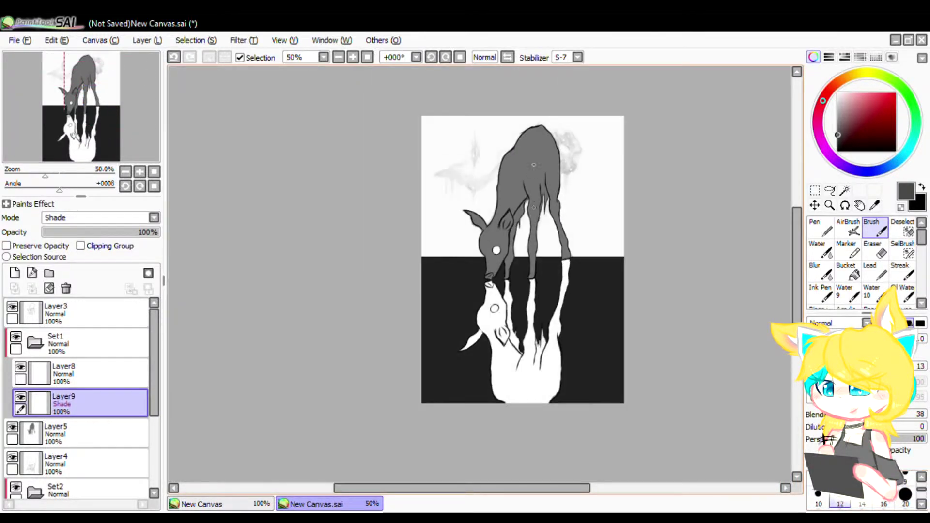
# Brush a dark grey shading band along the upper deer's body, from the rump down to the base of the ear
pyautogui.scroll(4, 534, 171)
pyautogui.moveTo(557, 114)
pyautogui.mouseDown()
pyautogui.moveTo(529, 134)
pyautogui.moveTo(458, 266)
pyautogui.mouseUp()
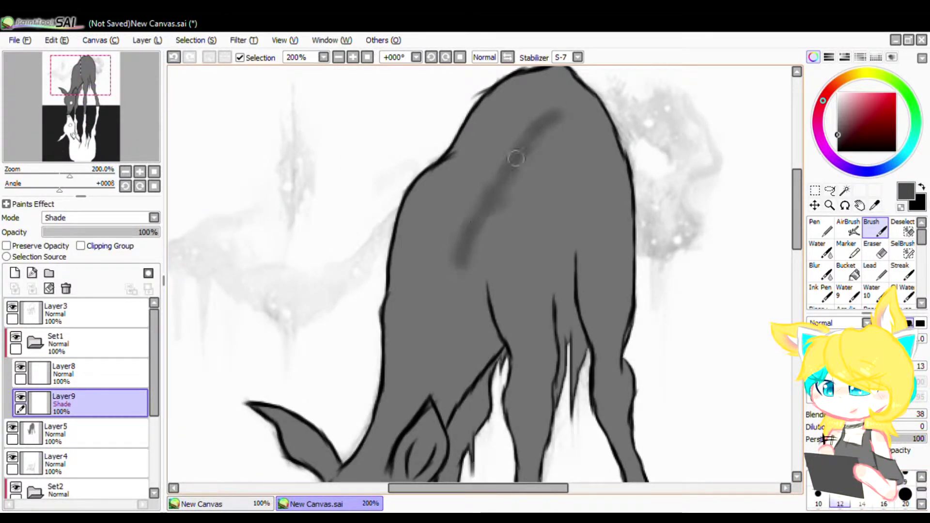
pyautogui.moveTo(470, 234)
pyautogui.mouseDown()
pyautogui.moveTo(428, 402)
pyautogui.moveTo(521, 155)
pyautogui.mouseUp()
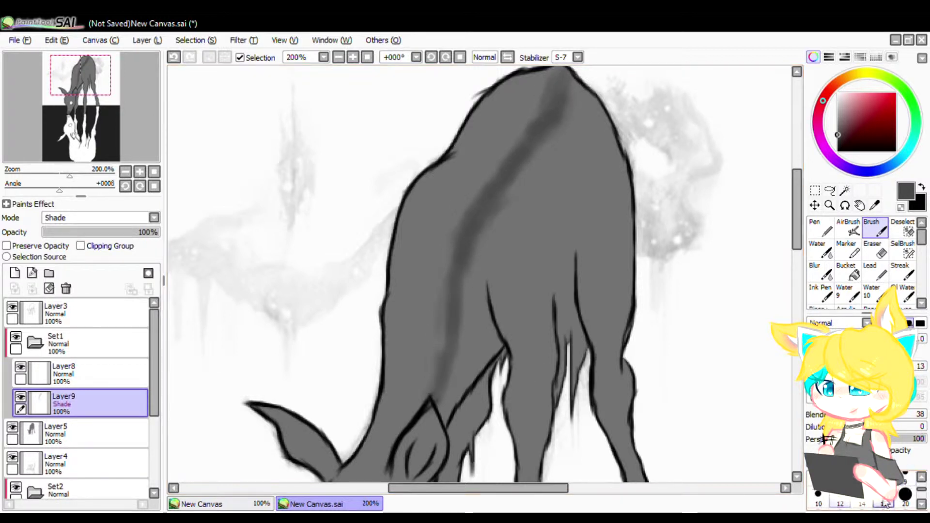
pyautogui.moveTo(558, 100)
pyautogui.mouseDown()
pyautogui.moveTo(503, 92)
pyautogui.moveTo(518, 127)
pyautogui.moveTo(484, 187)
pyautogui.moveTo(469, 332)
pyautogui.moveTo(476, 211)
pyautogui.moveTo(556, 121)
pyautogui.mouseUp()
# Shade the upper deer's neck and ears with dark grey strokes at brush size 14
pyautogui.scroll(2, 556, 122)
pyautogui.moveTo(287, 409)
pyautogui.mouseDown()
pyautogui.moveTo(480, 153)
pyautogui.moveTo(500, 150)
pyautogui.moveTo(369, 432)
pyautogui.moveTo(489, 292)
pyautogui.moveTo(475, 255)
pyautogui.mouseUp()
pyautogui.scroll(-4, 488, 291)
pyautogui.scroll(3, 473, 289)
pyautogui.scroll(1, 608, 358)
pyautogui.moveTo(515, 361); pyautogui.dragTo(531, 430)
pyautogui.moveTo(552, 148)
pyautogui.mouseDown()
pyautogui.moveTo(523, 216)
pyautogui.moveTo(532, 151)
pyautogui.mouseUp()
pyautogui.moveTo(345, 203); pyautogui.dragTo(350, 167)
pyautogui.scroll(-4, 346, 175)
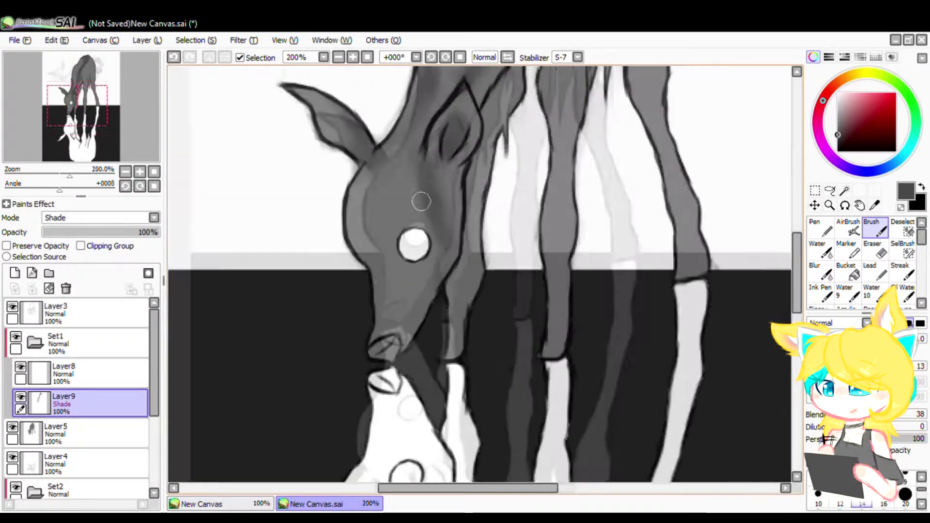
# Shade the upper deer's head from the forehead and cheek down to the muzzle, redoing one unwanted stroke
pyautogui.scroll(4, 418, 175)
pyautogui.moveTo(405, 111); pyautogui.dragTo(342, 243)
pyautogui.hotkey('ctrl', 'z')
pyautogui.moveTo(306, 216); pyautogui.dragTo(314, 185)
pyautogui.scroll(-2, 313, 185)
pyautogui.scroll(3, 334, 344)
pyautogui.moveTo(352, 344); pyautogui.dragTo(396, 303)
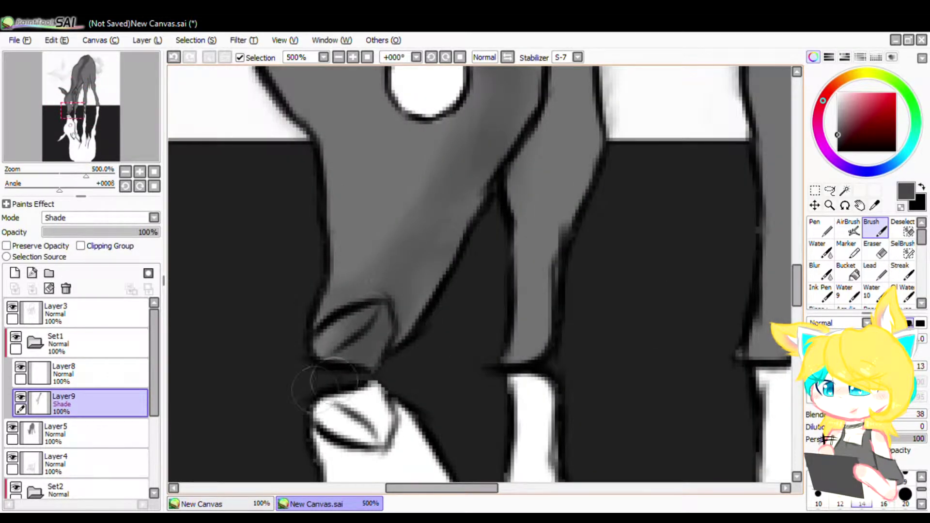
# Shade the foreleg behind the upper deer's head, from the shoulder down to the hoof
pyautogui.scroll(-3, 498, 100)
pyautogui.scroll(1, 525, 98)
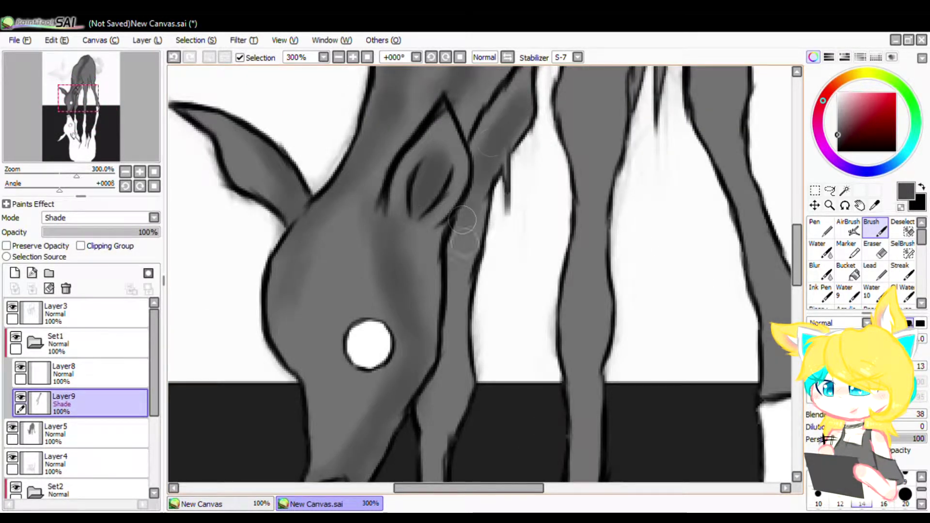
pyautogui.scroll(-2, 439, 271)
pyautogui.scroll(1, 440, 262)
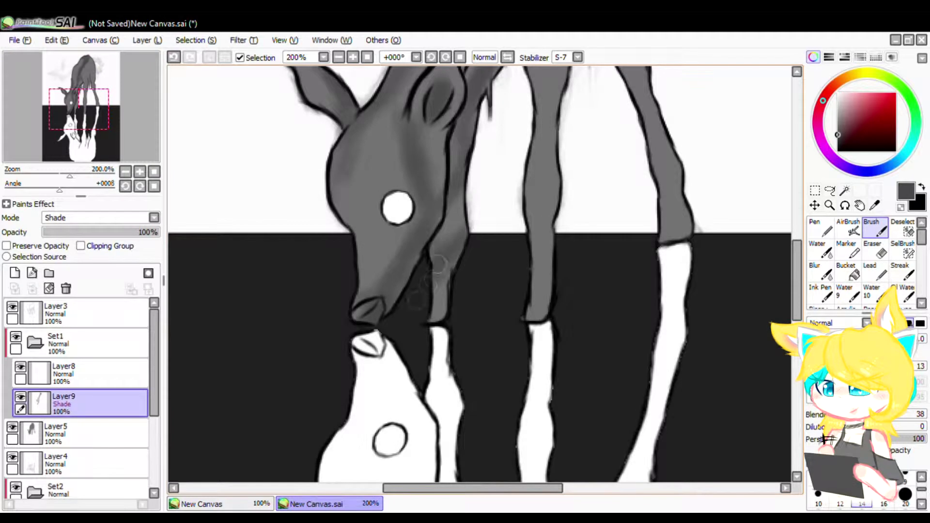
pyautogui.scroll(-3, 440, 262)
pyautogui.scroll(2, 552, 149)
# Brush a second dark grey band down the deer's flank and continue it along the middle leg
pyautogui.moveTo(553, 149)
pyautogui.mouseDown()
pyautogui.moveTo(514, 221)
pyautogui.moveTo(511, 260)
pyautogui.mouseUp()
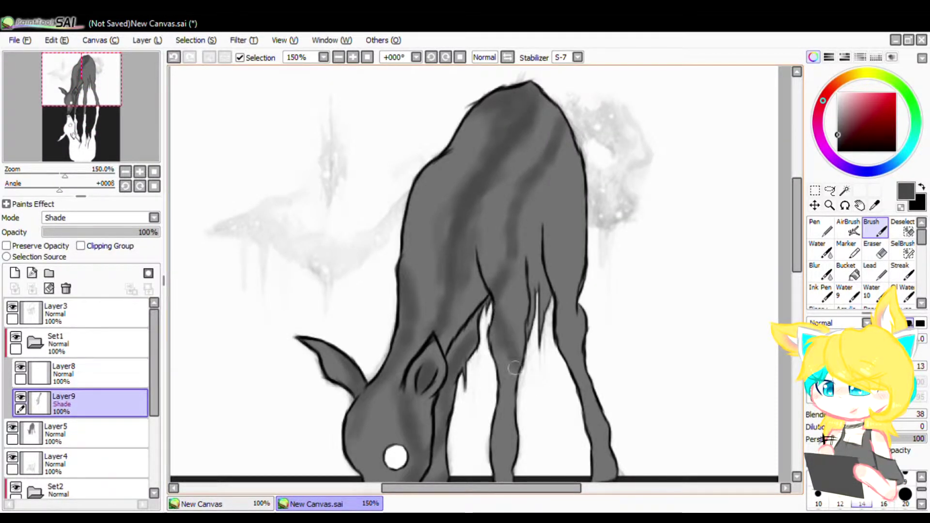
pyautogui.scroll(-2, 551, 100)
pyautogui.scroll(2, 525, 130)
pyautogui.moveTo(545, 382)
pyautogui.mouseDown()
pyautogui.moveTo(529, 416)
pyautogui.moveTo(540, 338)
pyautogui.mouseUp()
pyautogui.moveTo(521, 430); pyautogui.dragTo(520, 339)
# Shade the remaining haunch and thigh area and the outer leg down to its hoof
pyautogui.scroll(1, 520, 338)
pyautogui.moveTo(539, 388)
pyautogui.mouseDown()
pyautogui.moveTo(540, 358)
pyautogui.moveTo(551, 414)
pyautogui.mouseUp()
pyautogui.scroll(-3, 529, 314)
pyautogui.scroll(3, 547, 223)
pyautogui.moveTo(553, 224)
pyautogui.mouseDown()
pyautogui.moveTo(556, 269)
pyautogui.moveTo(573, 155)
pyautogui.moveTo(568, 90)
pyautogui.mouseUp()
pyautogui.moveTo(617, 151)
pyautogui.mouseDown()
pyautogui.moveTo(591, 203)
pyautogui.moveTo(624, 424)
pyautogui.mouseUp()
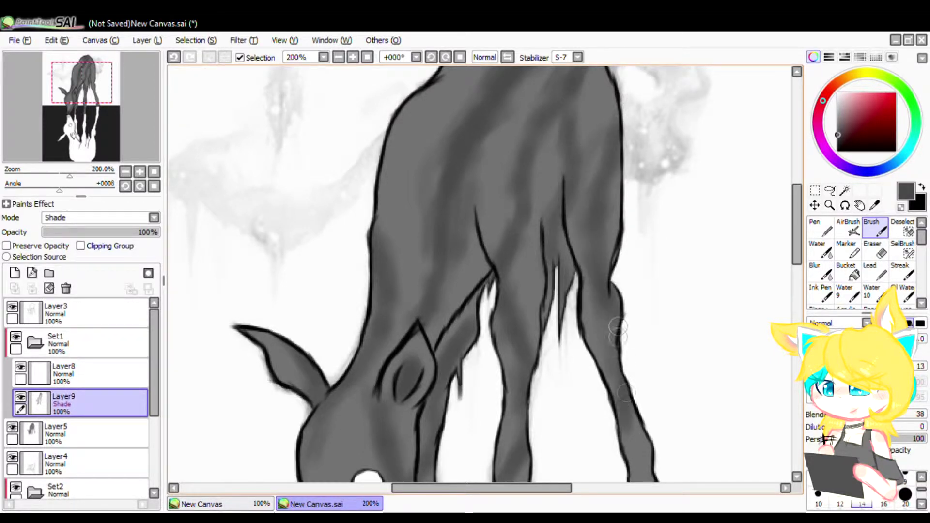
pyautogui.scroll(-3, 568, 237)
pyautogui.scroll(3, 588, 338)
pyautogui.moveTo(587, 249); pyautogui.dragTo(603, 290)
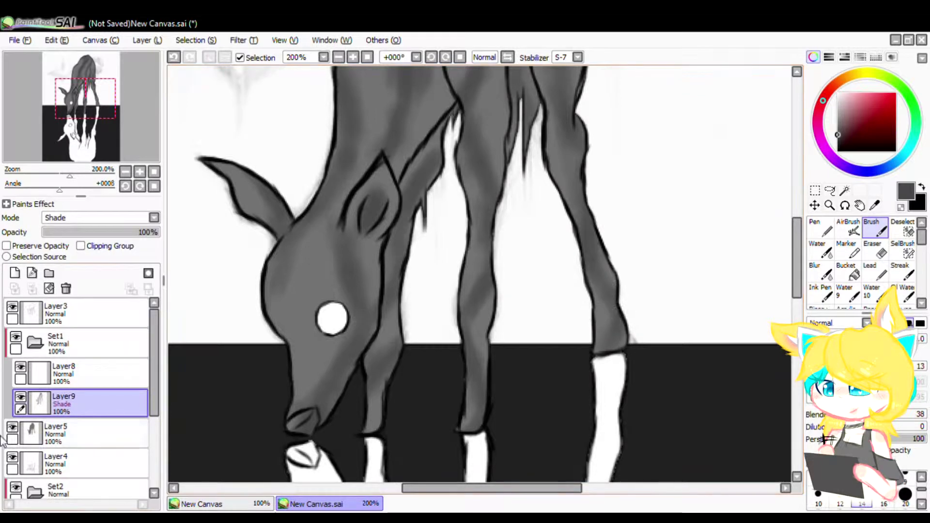
# Preserve the opacity of Layer5 and fill the upper deer's body with near-black using the Bucket
pyautogui.click(72, 434)
pyautogui.click(6, 246)
pyautogui.click(849, 272)
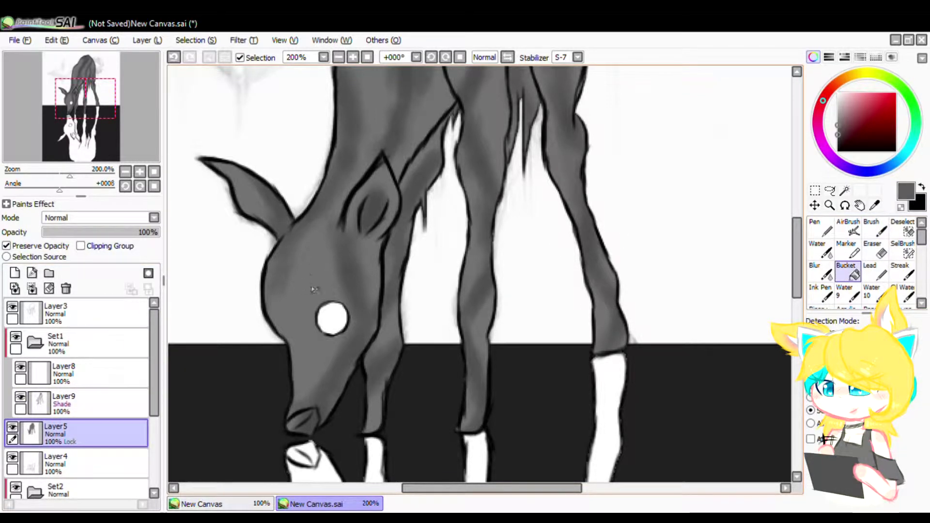
pyautogui.click(491, 304)
pyautogui.scroll(-1, 491, 305)
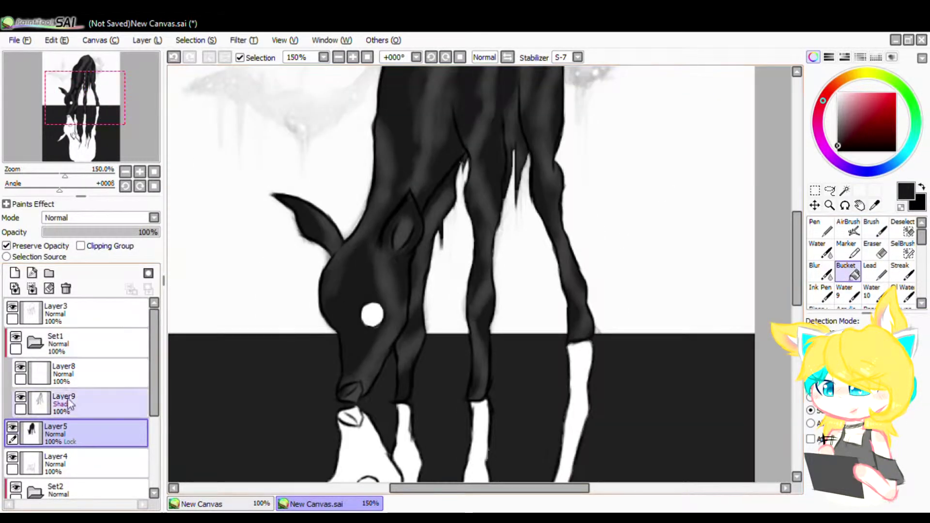
# Move Layer9 out of Set1 to directly above Layer5, clip it to that layer and lower its opacity to 8%
pyautogui.click(63, 404)
pyautogui.moveTo(61, 411)
pyautogui.mouseDown()
pyautogui.moveTo(56, 431)
pyautogui.moveTo(57, 423)
pyautogui.mouseUp()
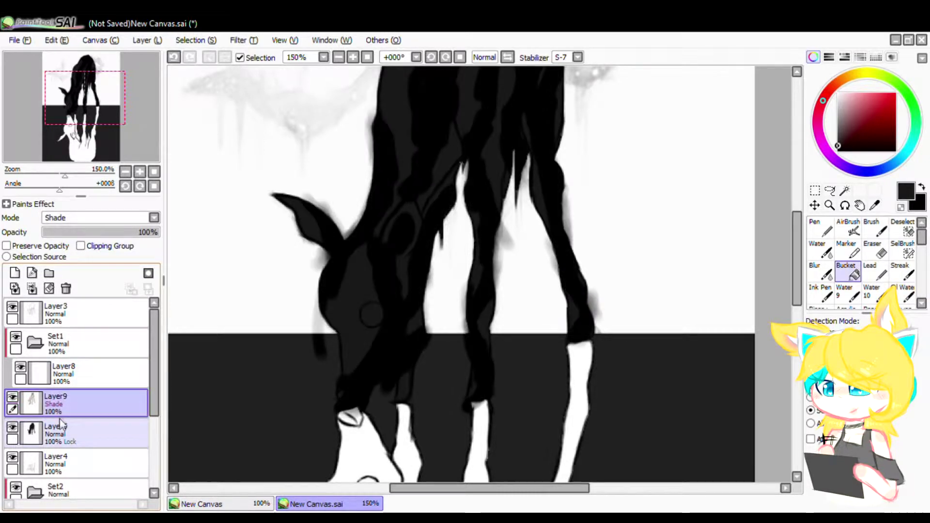
pyautogui.click(93, 246)
pyautogui.moveTo(85, 233); pyautogui.dragTo(57, 233)
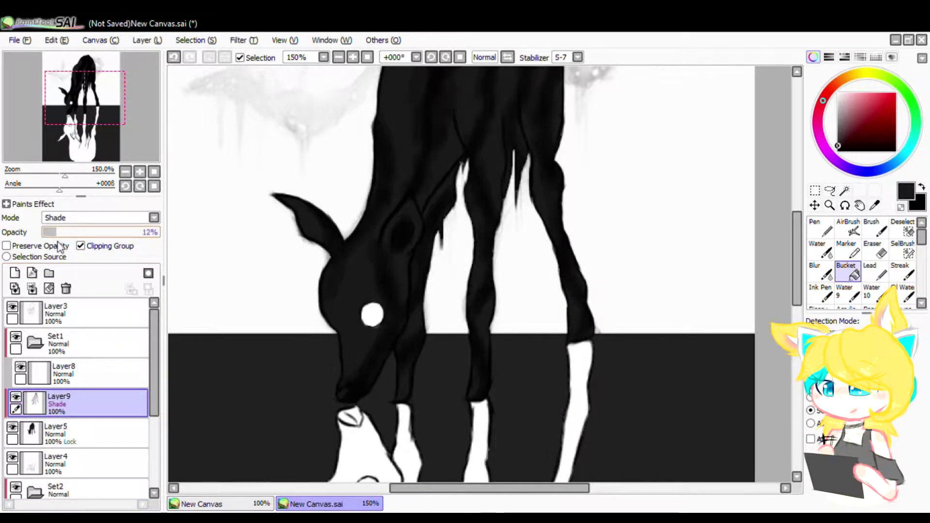
# Add a clipped layer above Layer9 in Normal mode at 60% opacity, and set the Pen up with black
pyautogui.click(14, 274)
pyautogui.click(68, 265)
pyautogui.click(821, 229)
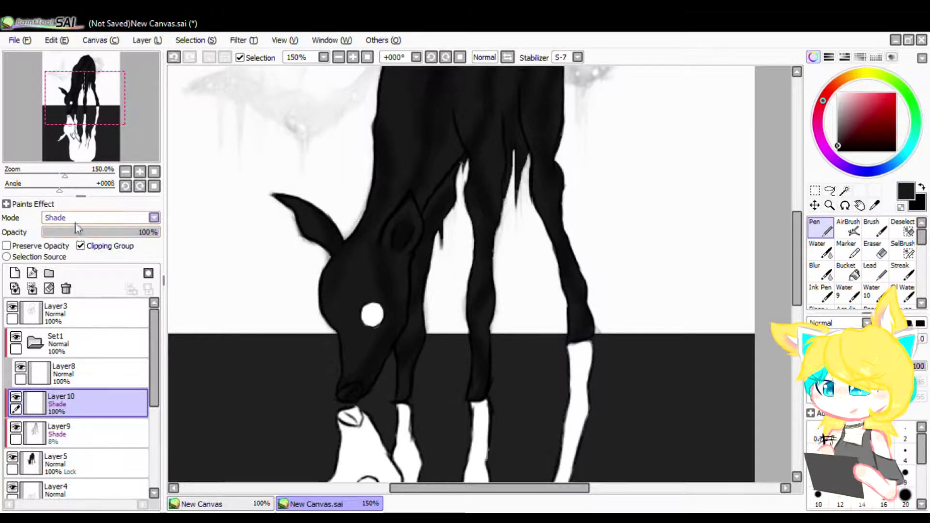
pyautogui.scroll(4, 415, 230)
pyautogui.hotkey('ctrl', 'z')
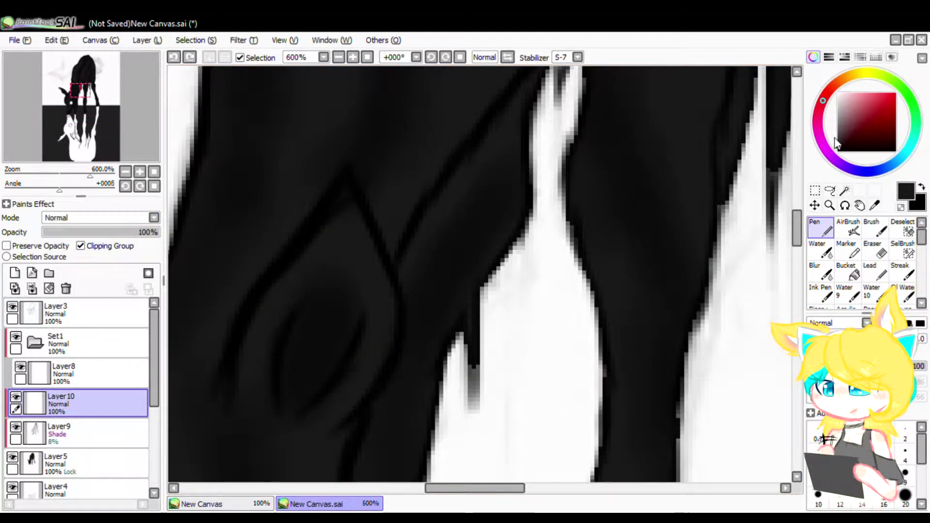
pyautogui.click(112, 232)
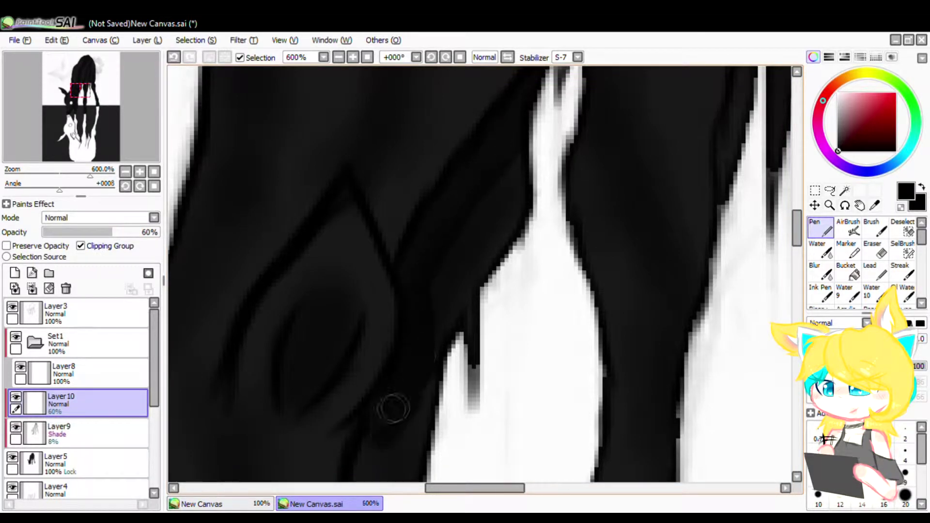
# Paint black shadow along the foreleg behind the upper deer's ear and cheek
pyautogui.scroll(-4, 444, 203)
pyautogui.scroll(4, 416, 293)
pyautogui.moveTo(439, 208)
pyautogui.mouseDown()
pyautogui.moveTo(446, 330)
pyautogui.moveTo(428, 427)
pyautogui.mouseUp()
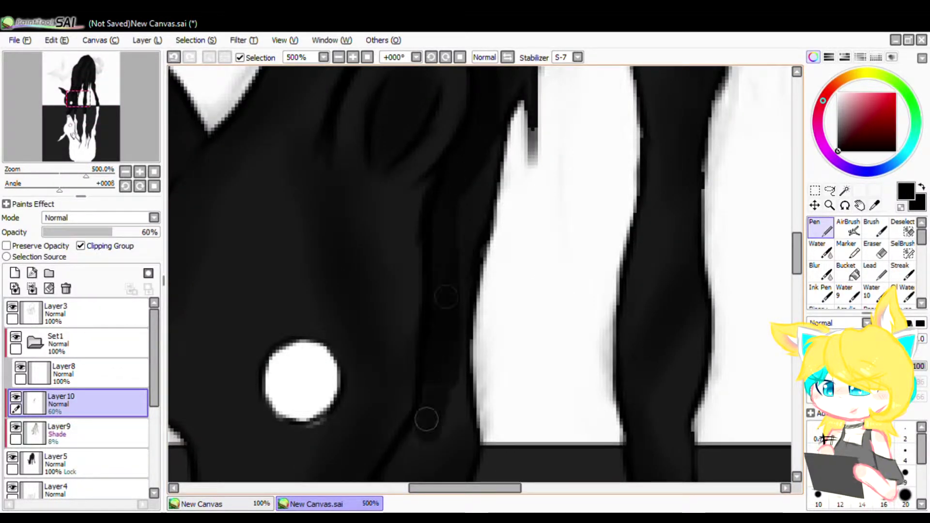
pyautogui.scroll(-4, 428, 355)
pyautogui.scroll(5, 418, 406)
pyautogui.scroll(-5, 376, 423)
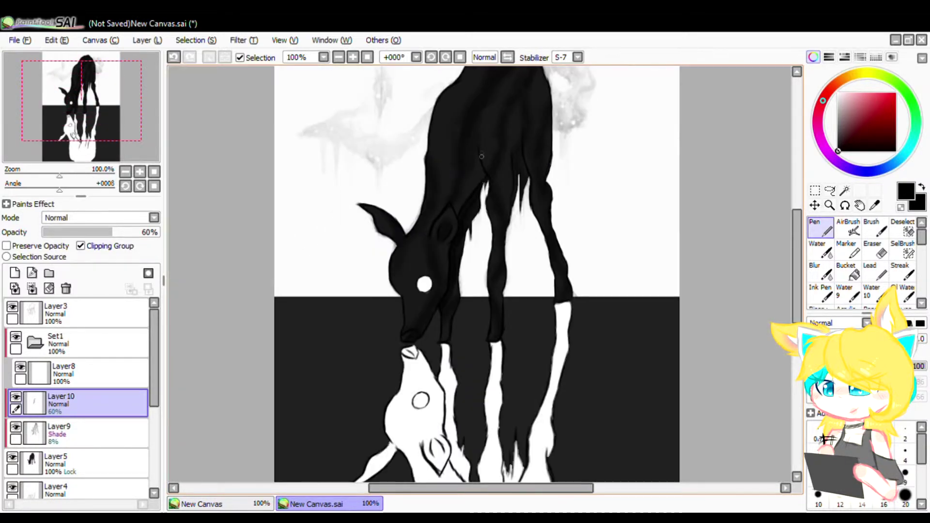
# Undo the last stroke and paint black shadow along the thigh crease and between the deer's legs
pyautogui.scroll(4, 498, 243)
pyautogui.hotkey('ctrl', 'z')
pyautogui.moveTo(467, 129); pyautogui.dragTo(501, 260)
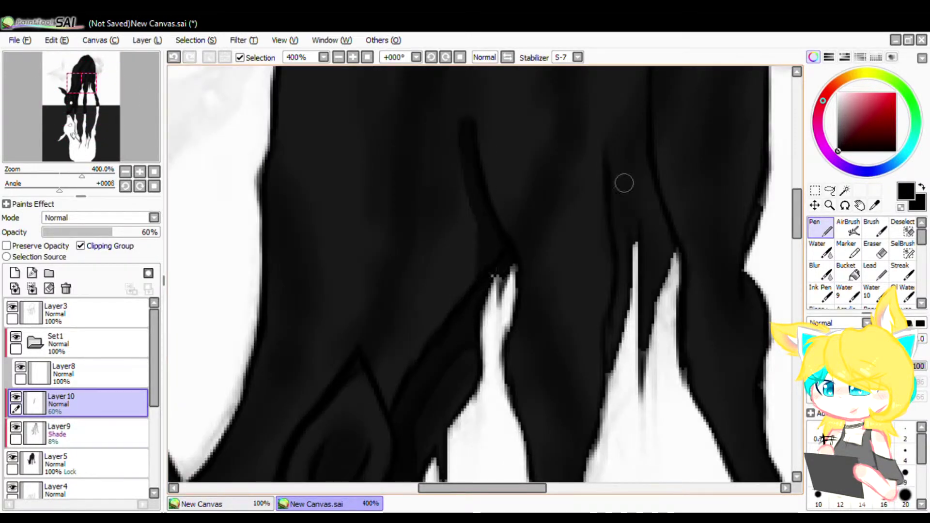
pyautogui.moveTo(628, 236); pyautogui.dragTo(636, 171)
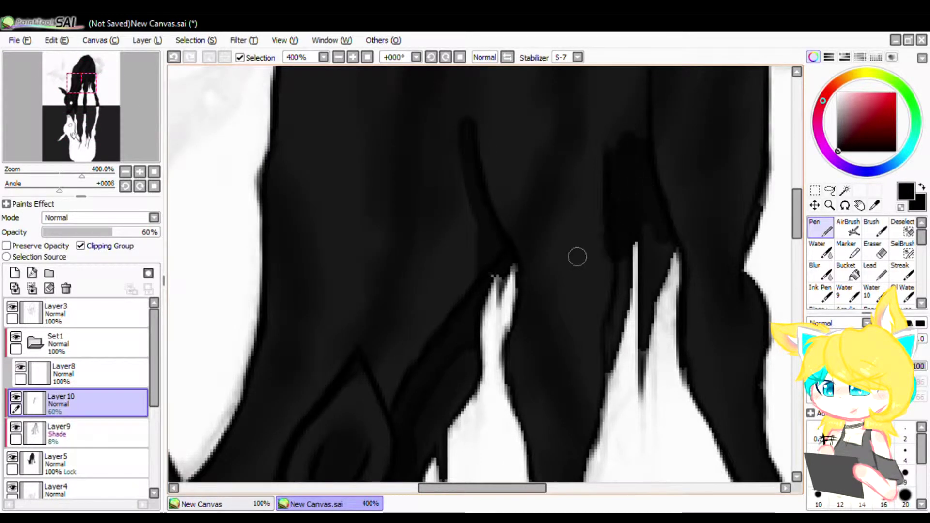
# Paint a large black shadow over the deer's rump and down its back towards the shoulder
pyautogui.scroll(-4, 610, 233)
pyautogui.scroll(2, 512, 176)
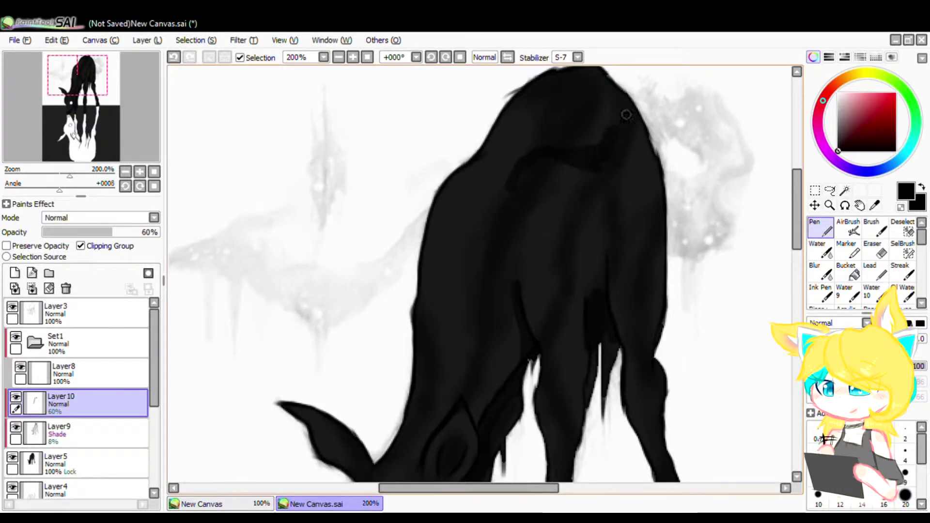
pyautogui.moveTo(597, 98)
pyautogui.mouseDown()
pyautogui.moveTo(521, 123)
pyautogui.moveTo(509, 160)
pyautogui.moveTo(475, 199)
pyautogui.moveTo(471, 243)
pyautogui.mouseUp()
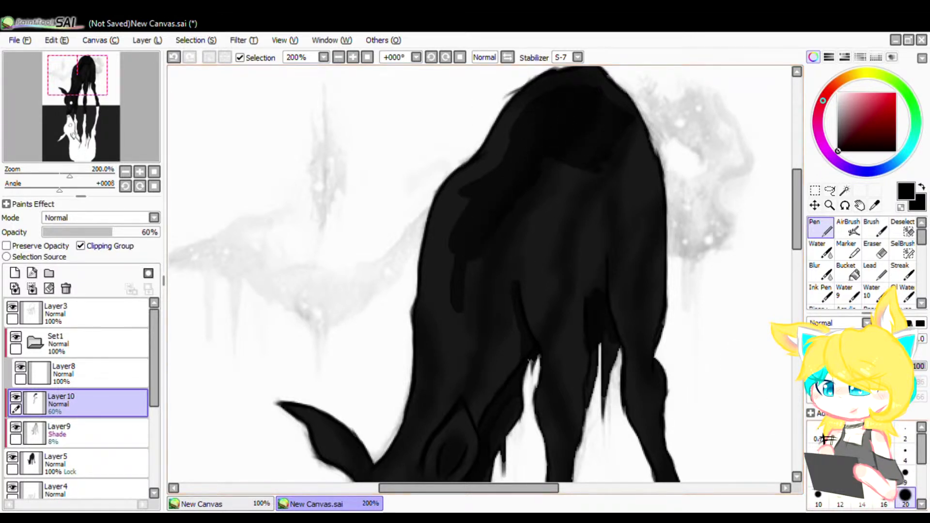
pyautogui.scroll(-1, 636, 216)
pyautogui.scroll(1, 635, 215)
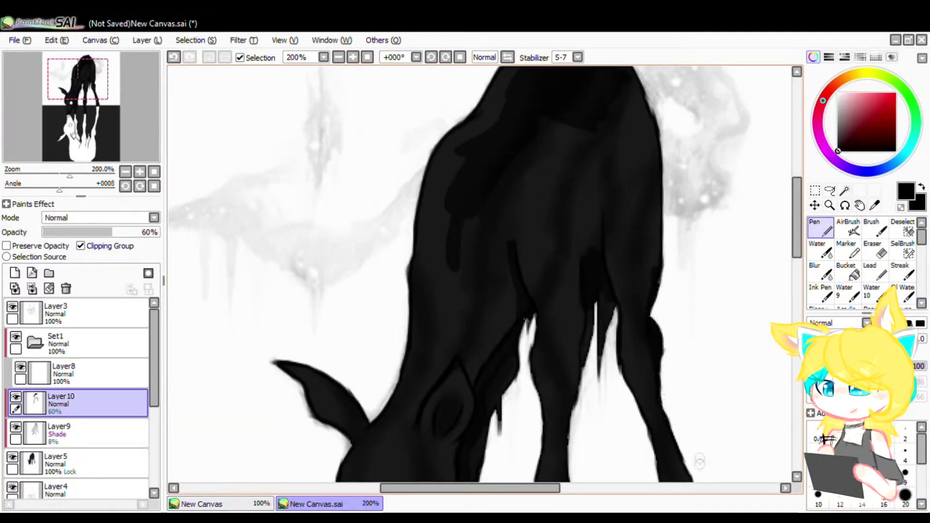
# Paint black shadow on the upper deer's outer and middle legs
pyautogui.moveTo(699, 460); pyautogui.dragTo(627, 328)
pyautogui.scroll(-1, 660, 400)
pyautogui.scroll(1, 557, 359)
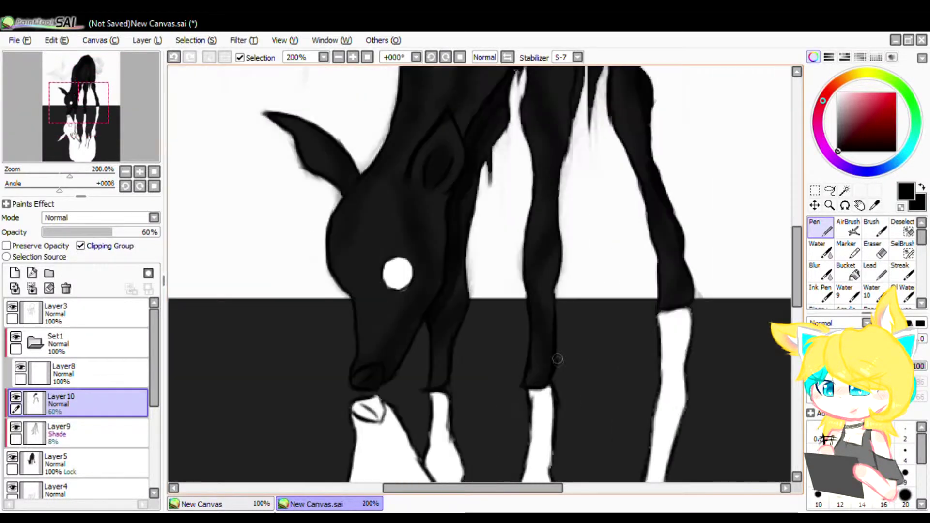
# Paint black shadow around the base of both ears, across the top of the head and inside the ear
pyautogui.scroll(2, 424, 287)
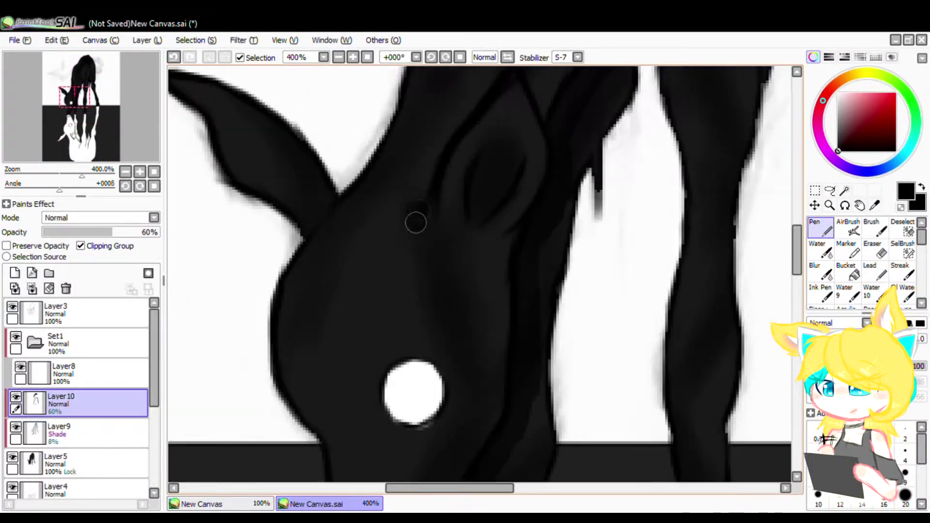
pyautogui.moveTo(444, 162); pyautogui.dragTo(483, 83)
pyautogui.moveTo(450, 92); pyautogui.dragTo(426, 216)
pyautogui.moveTo(391, 287)
pyautogui.mouseDown()
pyautogui.moveTo(434, 224)
pyautogui.moveTo(521, 210)
pyautogui.mouseUp()
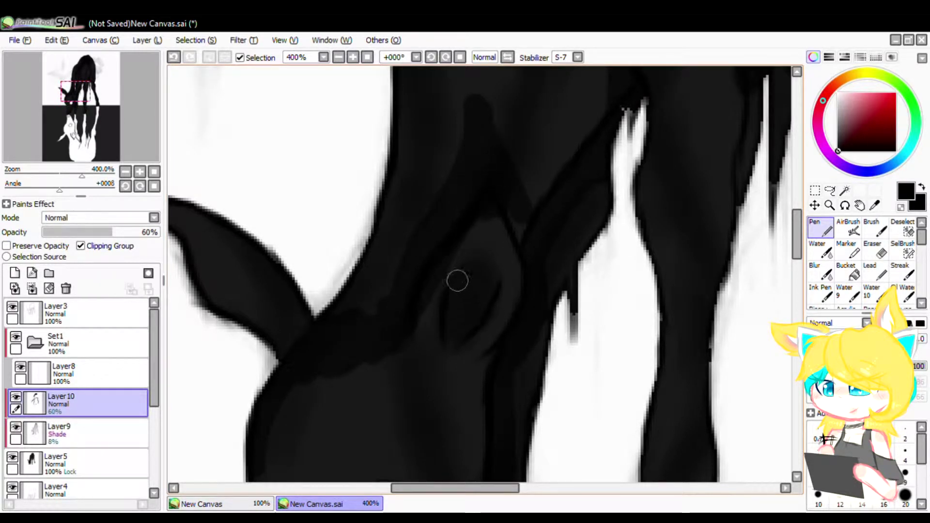
pyautogui.moveTo(497, 283); pyautogui.dragTo(455, 297)
pyautogui.moveTo(455, 297); pyautogui.dragTo(497, 286)
pyautogui.moveTo(335, 274)
pyautogui.mouseDown()
pyautogui.moveTo(348, 272)
pyautogui.moveTo(203, 224)
pyautogui.mouseUp()
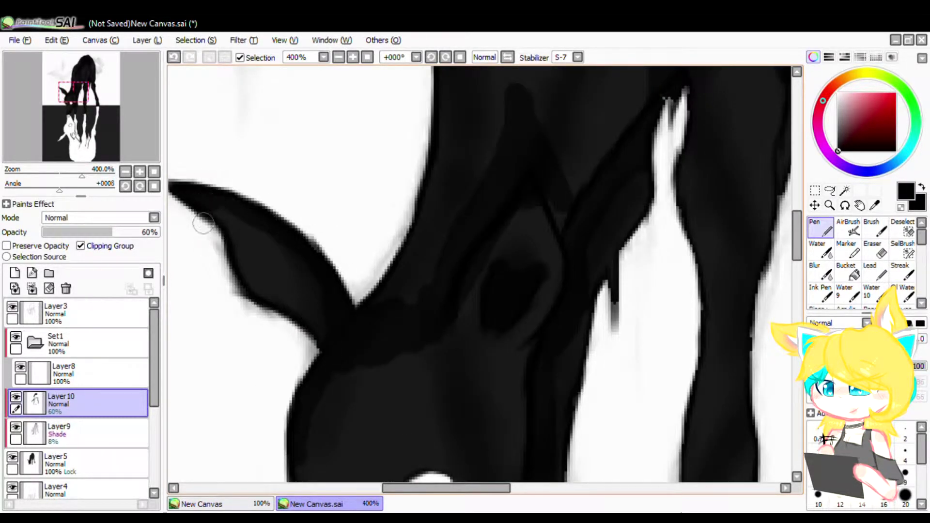
# Paint black shadow around the upper deer's nose and muzzle with a smaller Pen
pyautogui.click(797, 281)
pyautogui.click(821, 272)
pyautogui.click(826, 235)
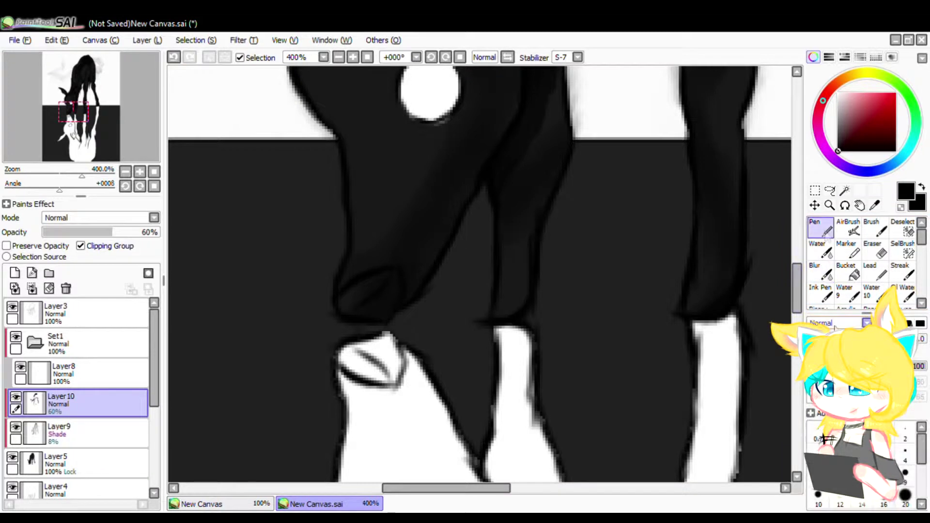
pyautogui.scroll(3, 338, 261)
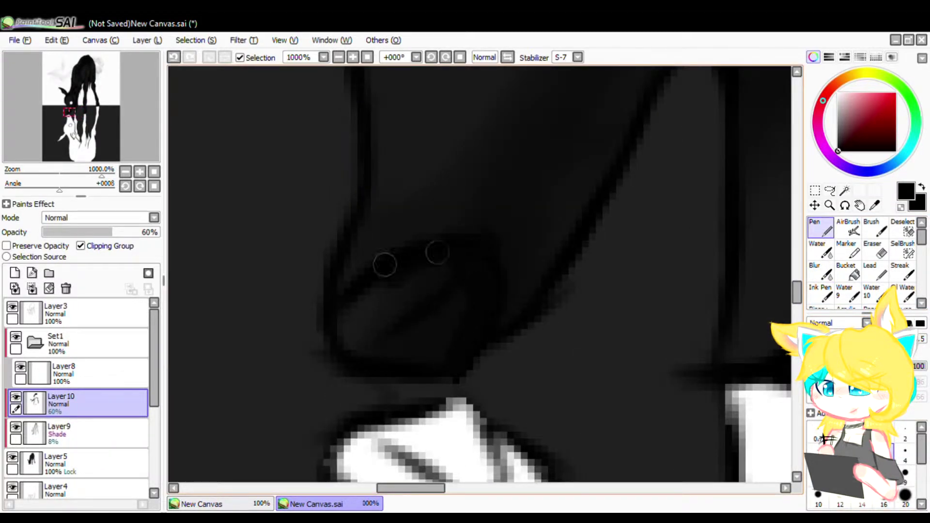
pyautogui.moveTo(455, 211)
pyautogui.mouseDown()
pyautogui.moveTo(344, 255)
pyautogui.moveTo(591, 184)
pyautogui.moveTo(623, 153)
pyautogui.mouseUp()
# Soften the black shadows on the deer's muzzle, head and ears with the Blur tool at size 16
pyautogui.click(820, 270)
pyautogui.click(891, 504)
pyautogui.scroll(-2, 708, 399)
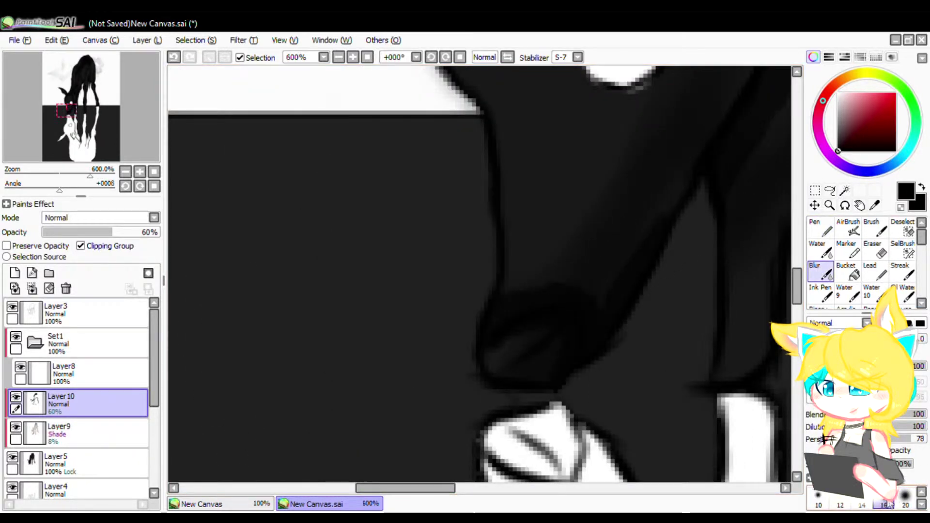
pyautogui.press('-')
pyautogui.scroll(-4, 597, 314)
pyautogui.scroll(4, 625, 230)
pyautogui.moveTo(457, 137)
pyautogui.mouseDown()
pyautogui.moveTo(331, 323)
pyautogui.moveTo(406, 351)
pyautogui.moveTo(526, 183)
pyautogui.moveTo(517, 244)
pyautogui.moveTo(442, 328)
pyautogui.moveTo(327, 349)
pyautogui.moveTo(357, 290)
pyautogui.mouseUp()
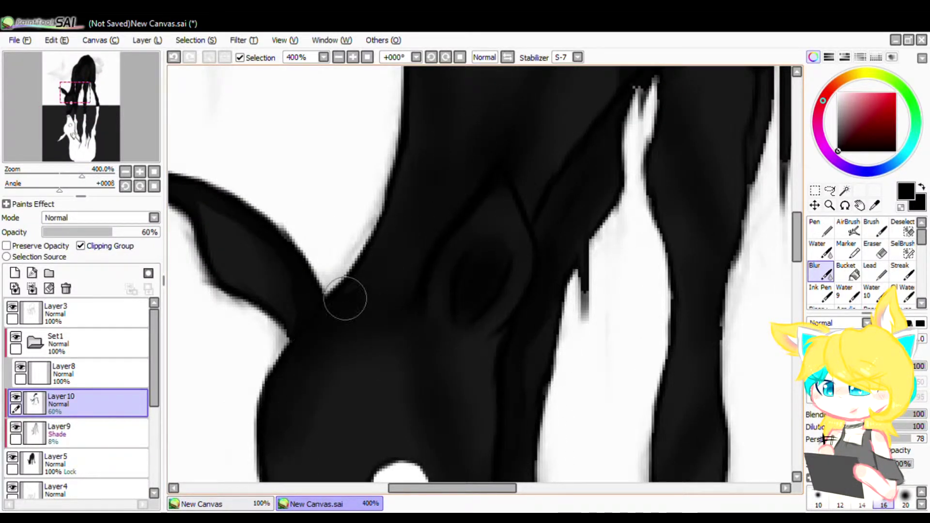
# Soften the remaining black shadows on the deer's legs and body with the Blur tool and set Layer10's opacity to 73%
pyautogui.scroll(-4, 403, 345)
pyautogui.scroll(3, 488, 245)
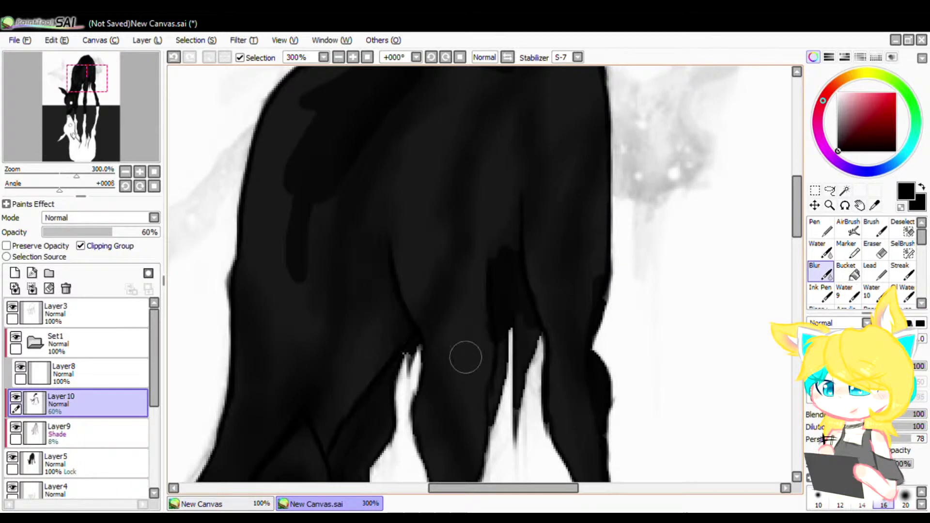
pyautogui.scroll(-1, 592, 389)
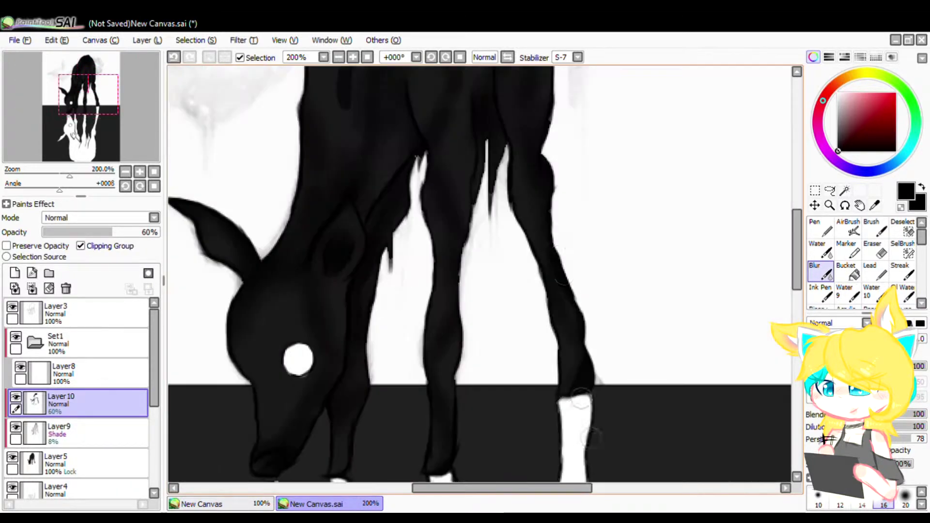
pyautogui.scroll(1, 349, 458)
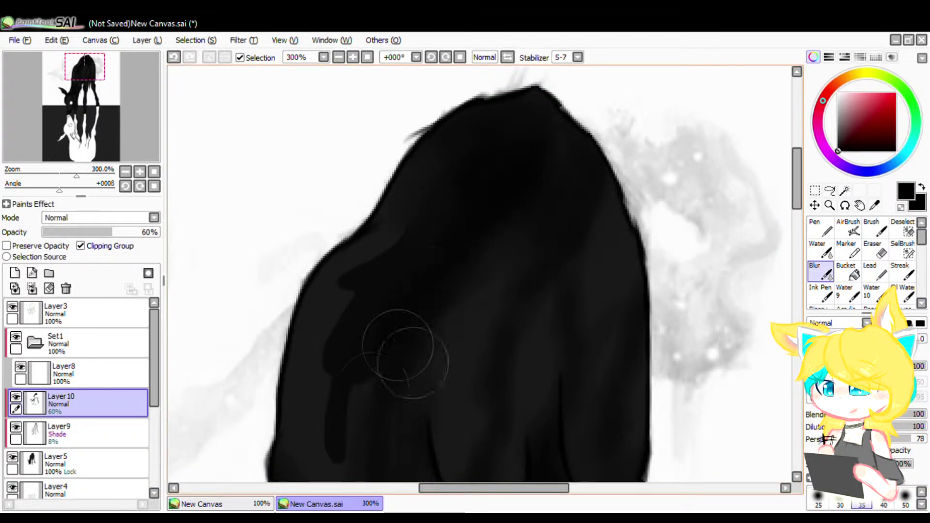
pyautogui.scroll(-2, 370, 224)
pyautogui.scroll(1, 379, 164)
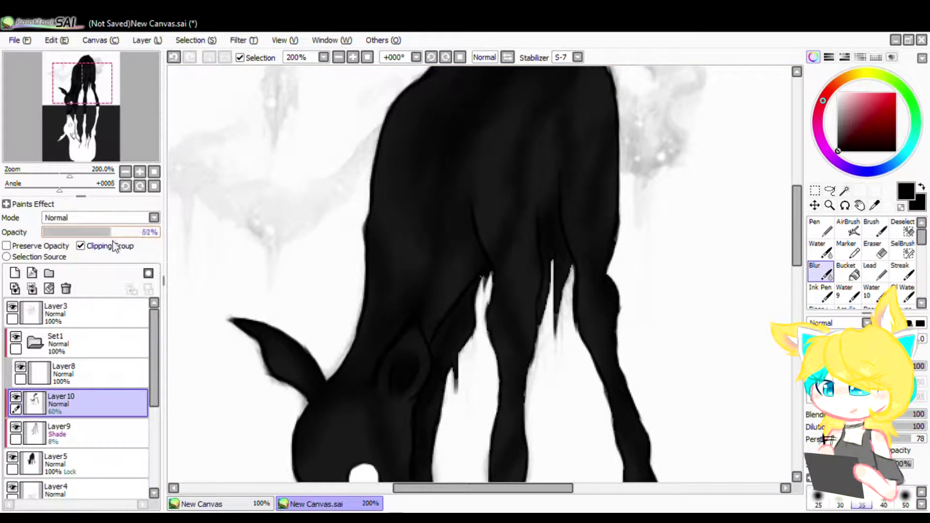
pyautogui.click(124, 232)
# Add a clipped layer directly above Layer9 and set up the AirBrush with white
pyautogui.click(72, 433)
pyautogui.click(15, 273)
pyautogui.moveTo(838, 135); pyautogui.dragTo(837, 92)
pyautogui.click(847, 227)
pyautogui.click(884, 433)
# Hide Layer10 and dot widely spaced soft white stars over the upper deer's body, head and legs
pyautogui.scroll(-1, 547, 314)
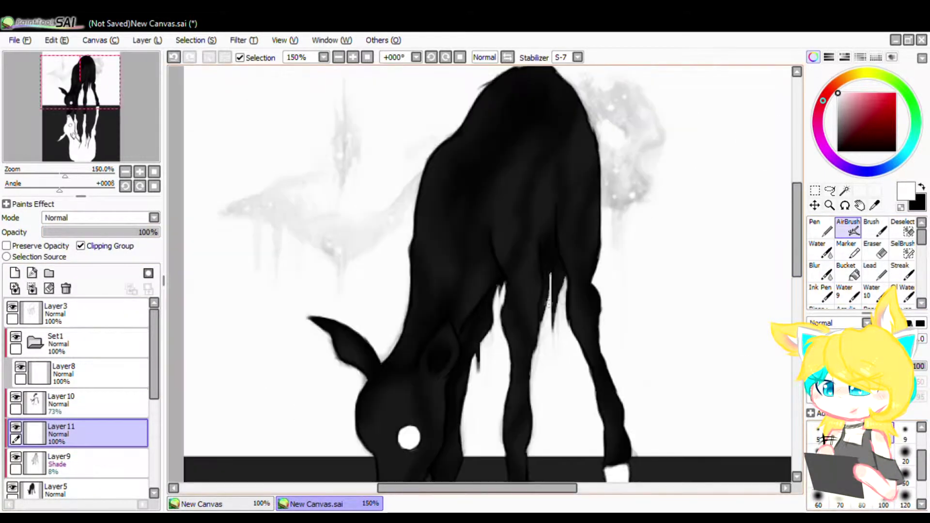
pyautogui.scroll(-1, 550, 306)
pyautogui.scroll(2, 550, 305)
pyautogui.click(16, 400)
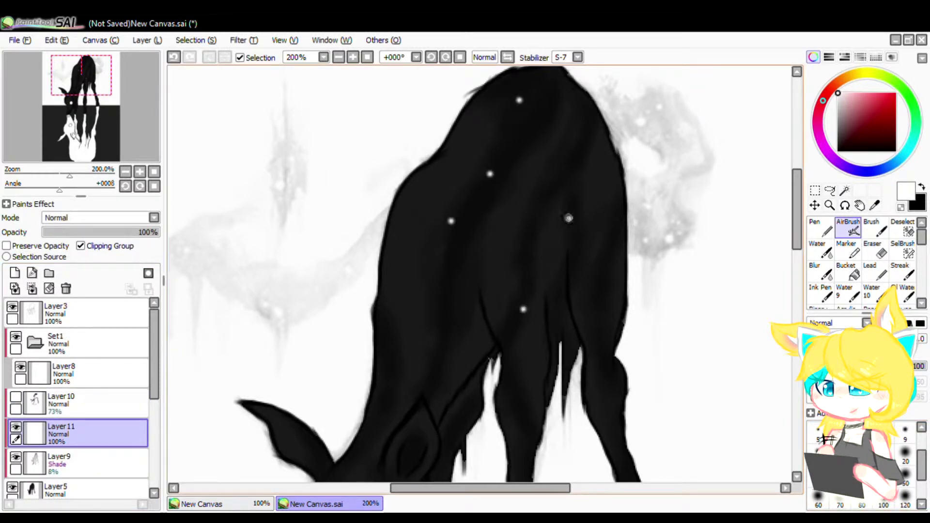
pyautogui.moveTo(409, 412); pyautogui.dragTo(413, 308)
pyautogui.scroll(-2, 426, 443)
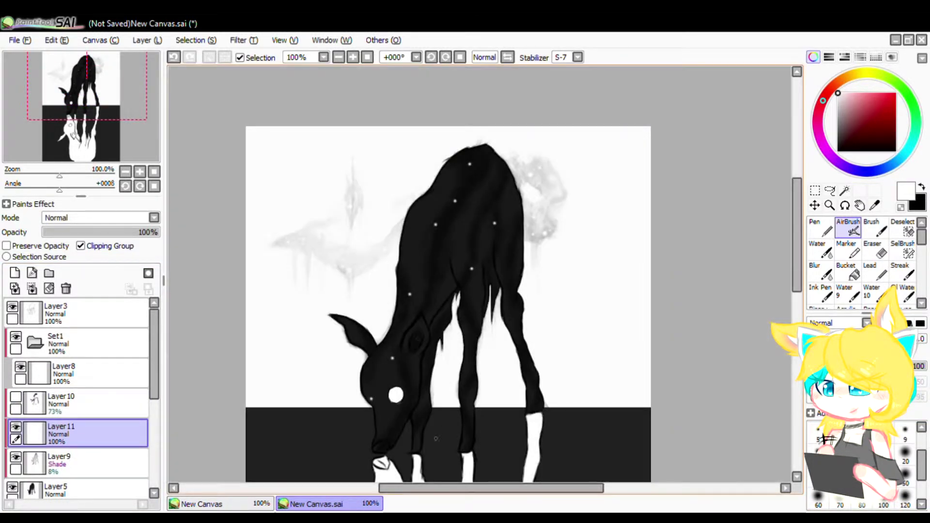
pyautogui.scroll(1, 484, 340)
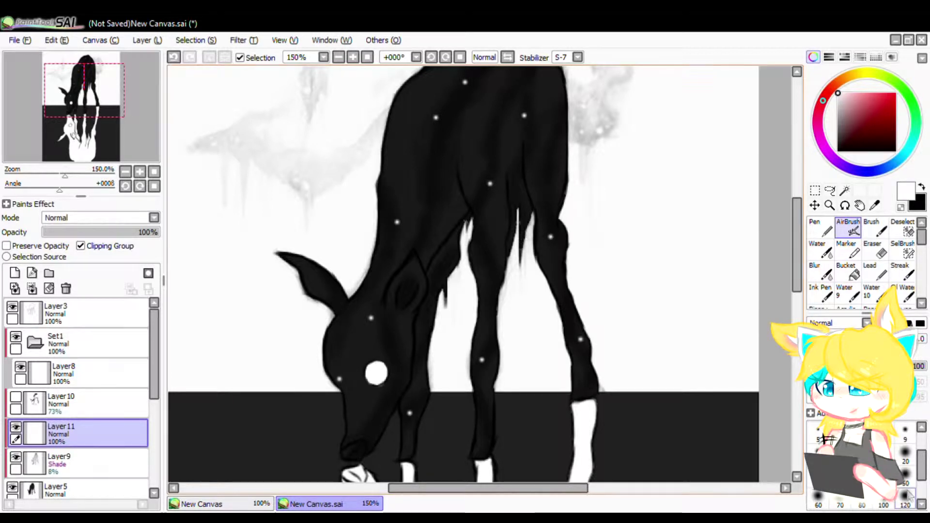
# Scatter smaller white AirBrush stars between the larger ones on the deer's body, ear, head and legs
pyautogui.scroll(1, 883, 434)
pyautogui.click(883, 434)
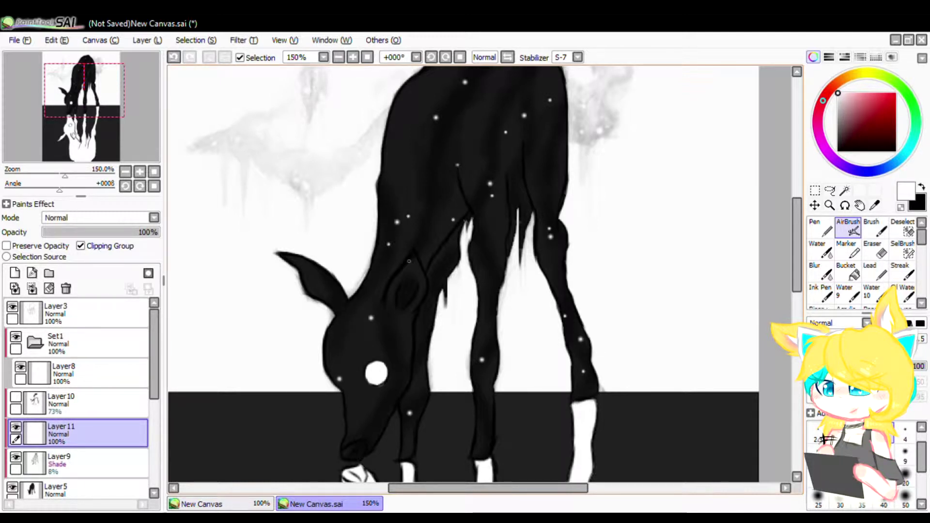
pyautogui.hotkey('ctrl', 'z')
pyautogui.click(492, 255)
pyautogui.scroll(-1, 491, 264)
pyautogui.scroll(1, 485, 166)
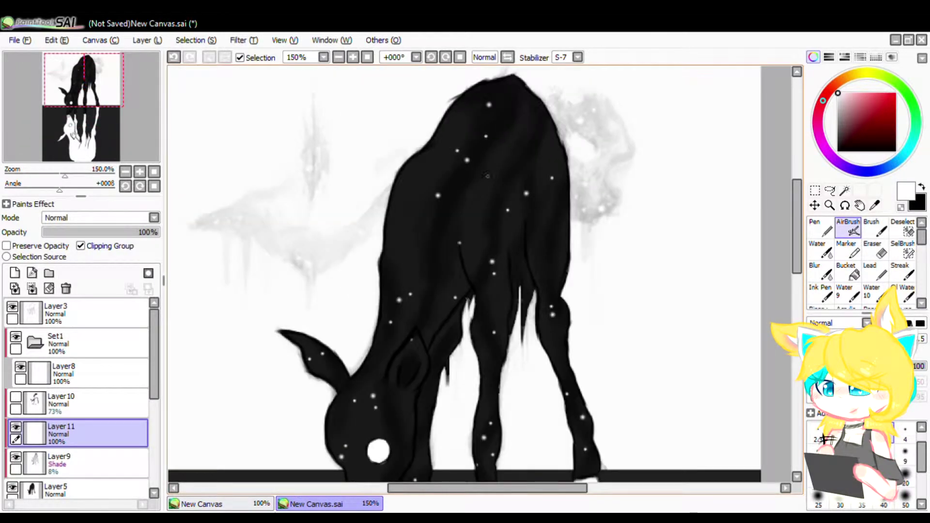
# Add tiny white specks among the stars on the deer's body, head and legs with a very small AirBrush
pyautogui.scroll(1, 854, 463)
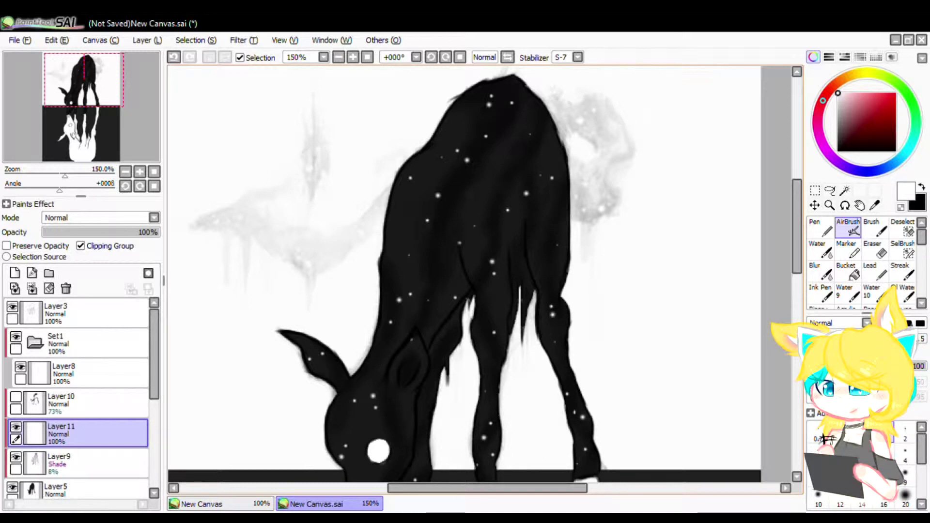
pyautogui.scroll(-1, 392, 330)
pyautogui.scroll(2, 385, 424)
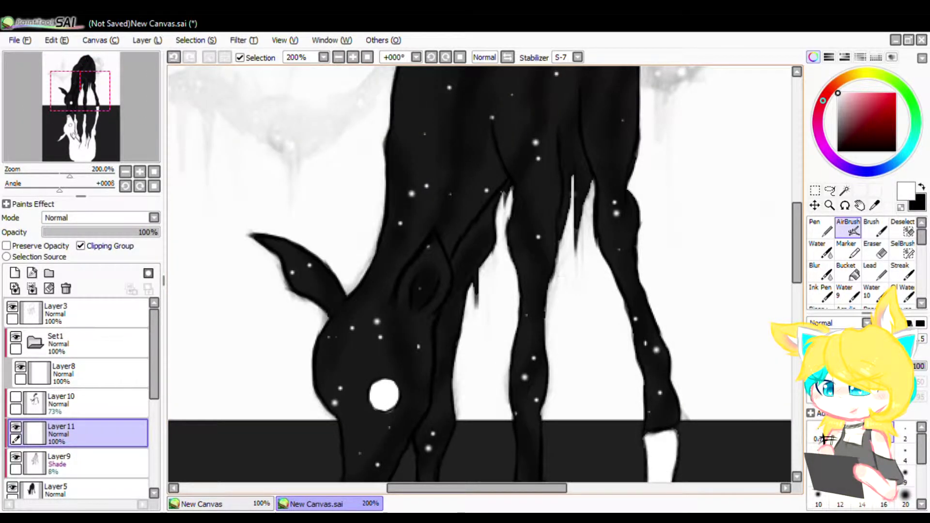
pyautogui.press('-')
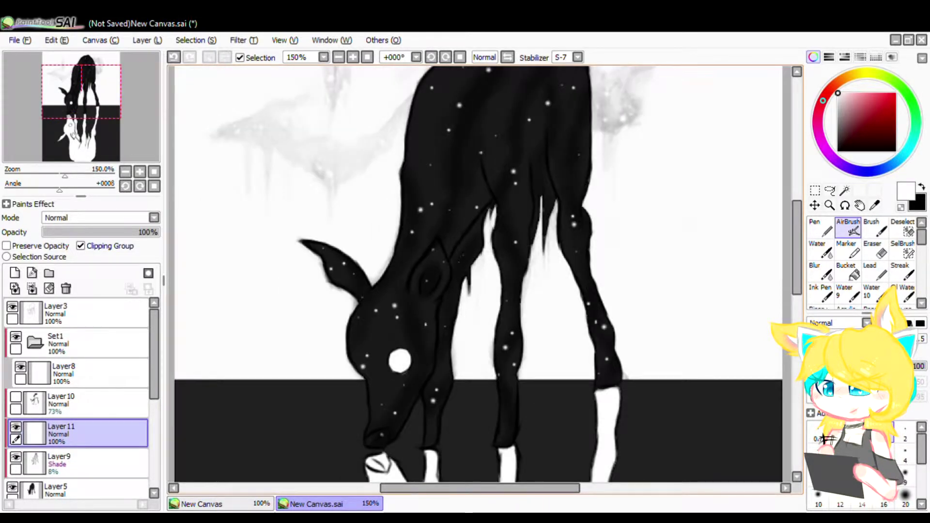
pyautogui.scroll(-1, 565, 304)
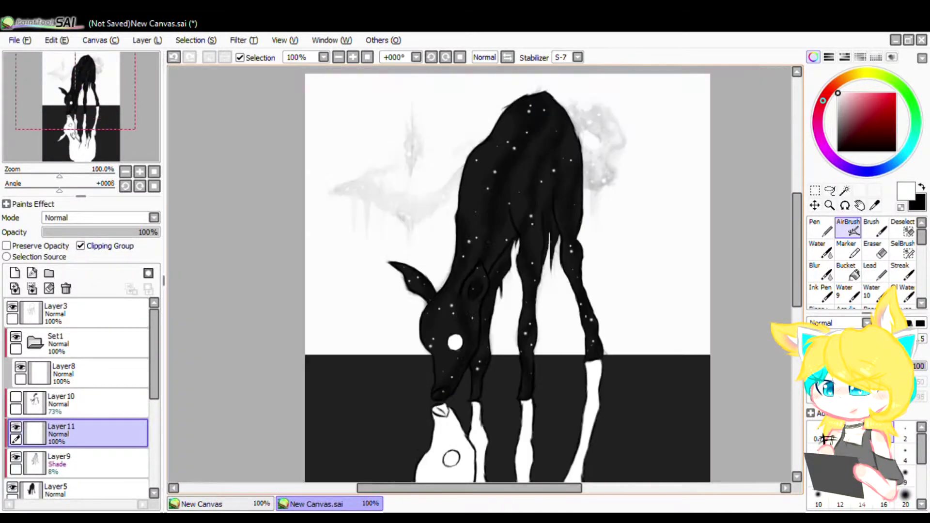
pyautogui.scroll(1, 531, 172)
# Draw a thin white cross-shaped sparkle on the deer's rear thigh with the Pencil
pyautogui.scroll(-5, 872, 276)
pyautogui.click(819, 282)
pyautogui.scroll(4, 523, 181)
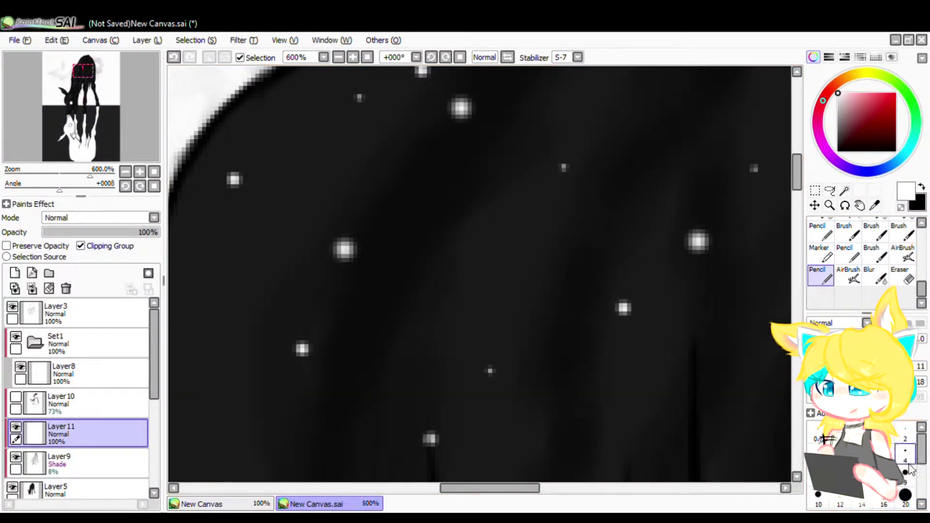
pyautogui.moveTo(509, 187)
pyautogui.mouseDown()
pyautogui.moveTo(511, 316)
pyautogui.moveTo(557, 264)
pyautogui.mouseUp()
pyautogui.scroll(-4, 557, 264)
# Draw thin white cross-shaped sparkles on the deer's forehead beside the eye and in the middle of its body
pyautogui.scroll(5, 405, 436)
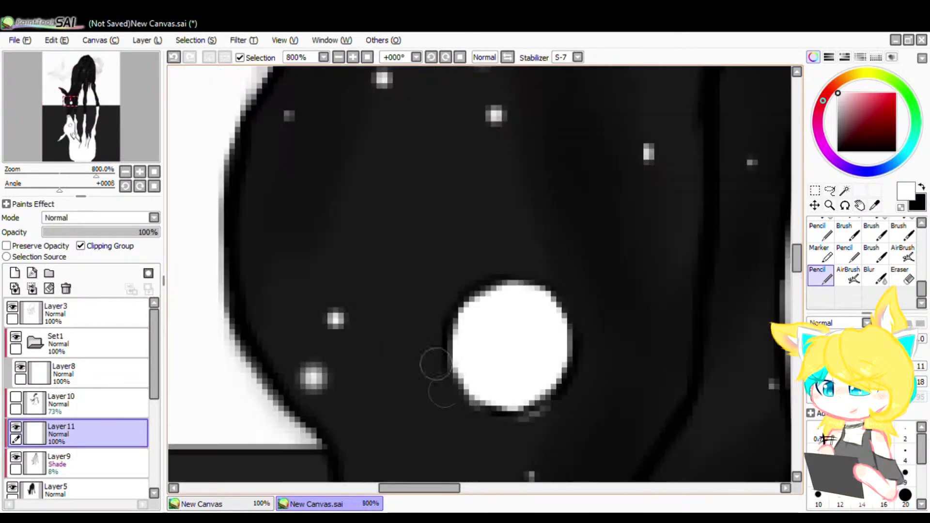
pyautogui.hotkey('ctrl', 'z')
pyautogui.moveTo(361, 145)
pyautogui.mouseDown()
pyautogui.moveTo(373, 233)
pyautogui.moveTo(360, 228)
pyautogui.moveTo(362, 249)
pyautogui.mouseUp()
pyautogui.scroll(-6, 340, 199)
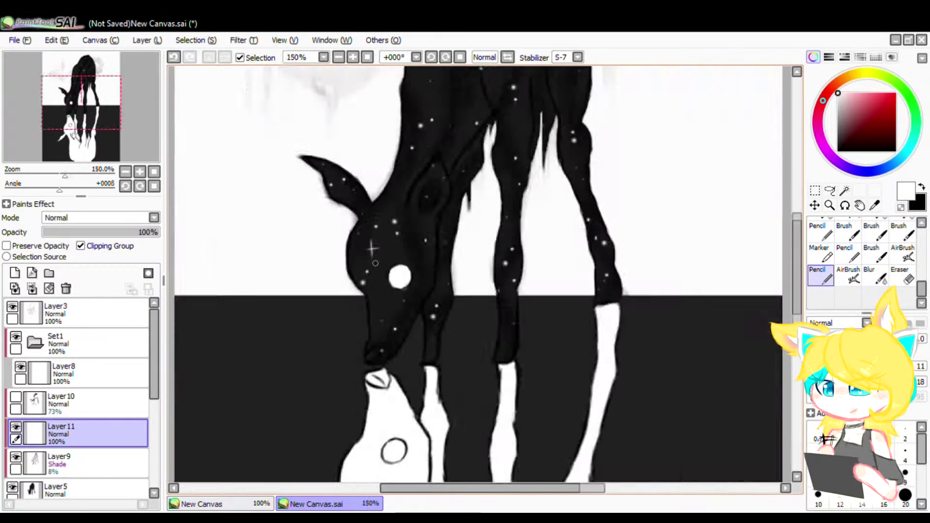
pyautogui.scroll(4, 442, 195)
pyautogui.scroll(2, 444, 242)
pyautogui.moveTo(443, 139); pyautogui.dragTo(450, 290)
pyautogui.moveTo(401, 222); pyautogui.dragTo(505, 224)
# Check the reference picture and airbrush a soft white glow over the three crosses, at size 25 on the body and 20 on the head
pyautogui.click(247, 504)
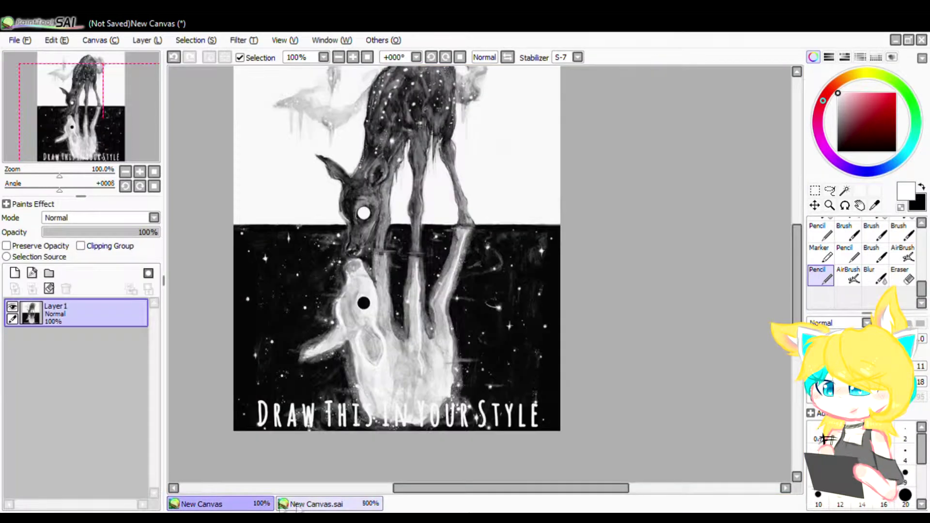
pyautogui.click(312, 505)
pyautogui.scroll(-1, 899, 503)
pyautogui.click(886, 502)
pyautogui.click(443, 216)
pyautogui.hotkey('ctrl', 'z')
pyautogui.click(819, 500)
pyautogui.moveTo(429, 196); pyautogui.dragTo(461, 228)
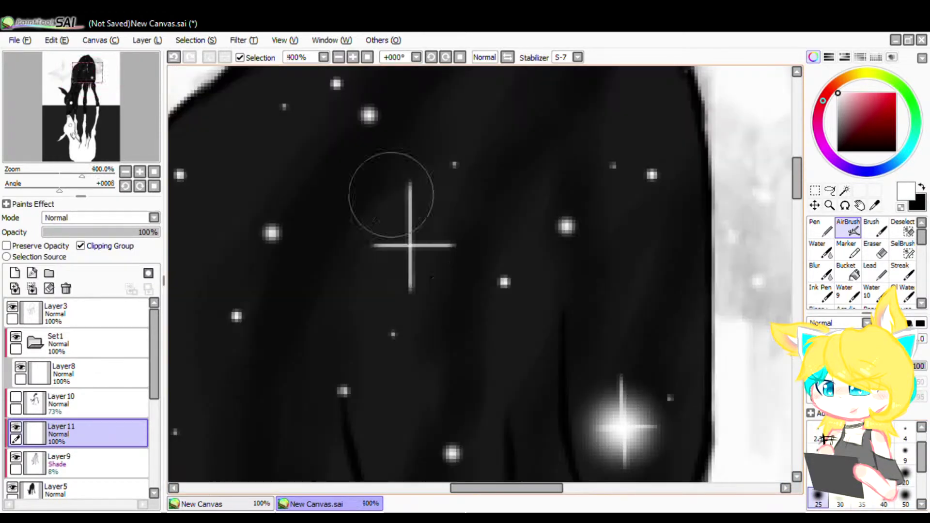
pyautogui.click(415, 239)
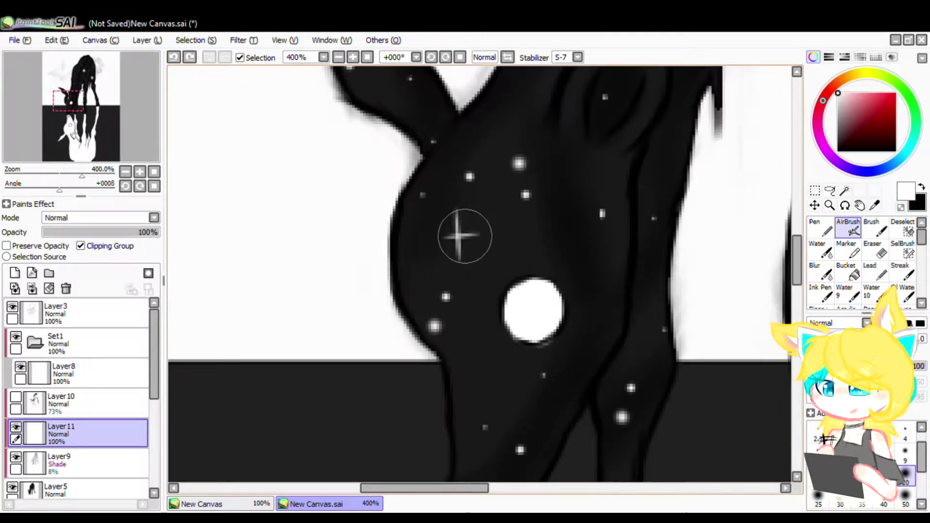
pyautogui.click(465, 236)
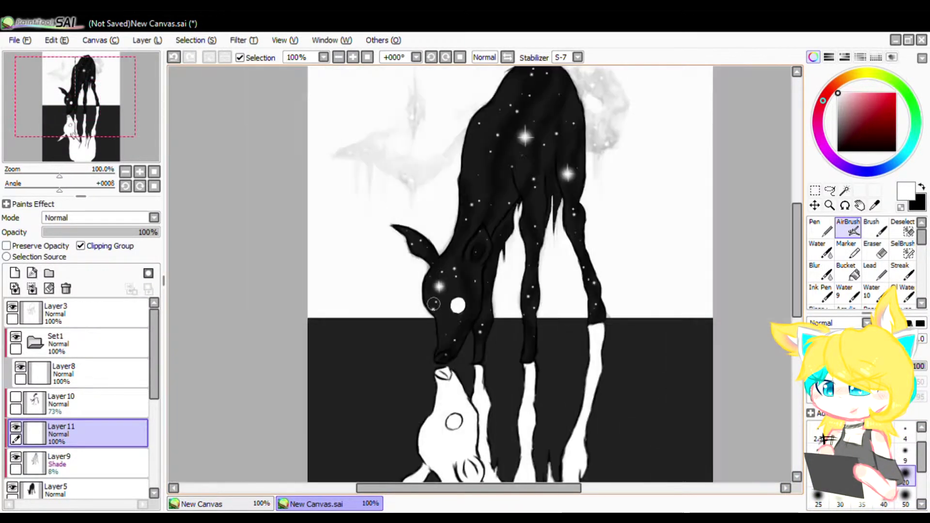
# Draw a white highlight across the upper deer's muzzle with the Pencil
pyautogui.scroll(-3, 845, 276)
pyautogui.click(845, 273)
pyautogui.scroll(-5, 846, 281)
pyautogui.click(821, 276)
pyautogui.scroll(8, 451, 362)
pyautogui.moveTo(451, 246)
pyautogui.mouseDown()
pyautogui.moveTo(356, 317)
pyautogui.moveTo(494, 199)
pyautogui.moveTo(409, 246)
pyautogui.moveTo(453, 190)
pyautogui.moveTo(424, 261)
pyautogui.mouseUp()
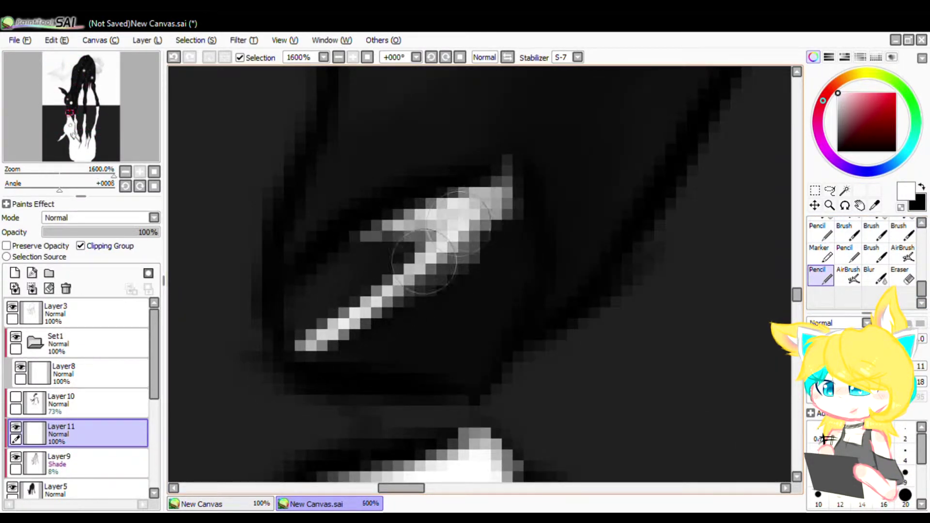
pyautogui.scroll(-5, 424, 262)
# Rework the muzzle highlight into a thin white line with a small hook at its lower end
pyautogui.scroll(4, 388, 259)
pyautogui.moveTo(375, 237); pyautogui.dragTo(374, 310)
pyautogui.hotkey('ctrl', 'z')
pyautogui.moveTo(354, 364); pyautogui.dragTo(377, 241)
pyautogui.scroll(-4, 378, 241)
pyautogui.scroll(4, 377, 256)
pyautogui.hotkey('ctrl', 'z')
pyautogui.moveTo(275, 302); pyautogui.dragTo(286, 331)
pyautogui.scroll(-8, 275, 303)
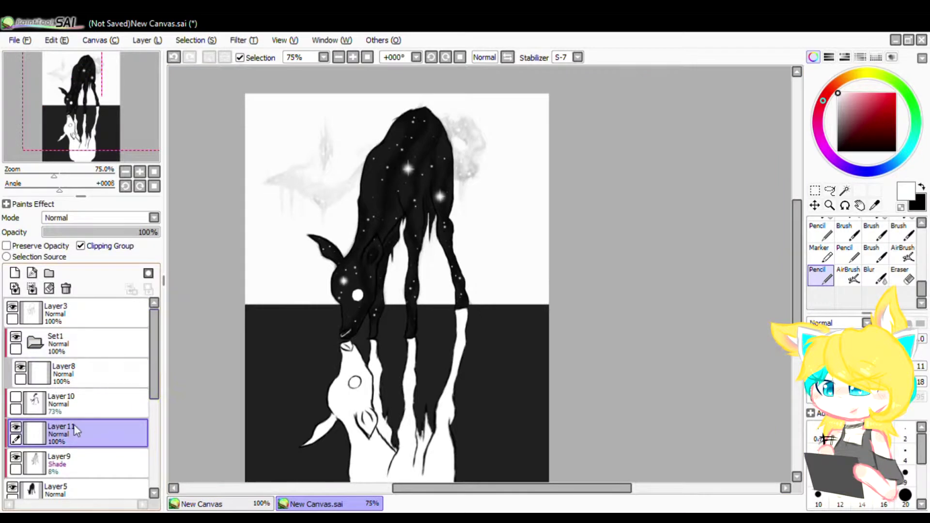
# Show Layer10 again and set its opacity to 90%
pyautogui.click(37, 402)
pyautogui.moveTo(138, 236); pyautogui.dragTo(114, 238)
# Add a clipped Shade layer above Layer8 and paint black over the upper part of the deer's eye with the Pen
pyautogui.click(78, 374)
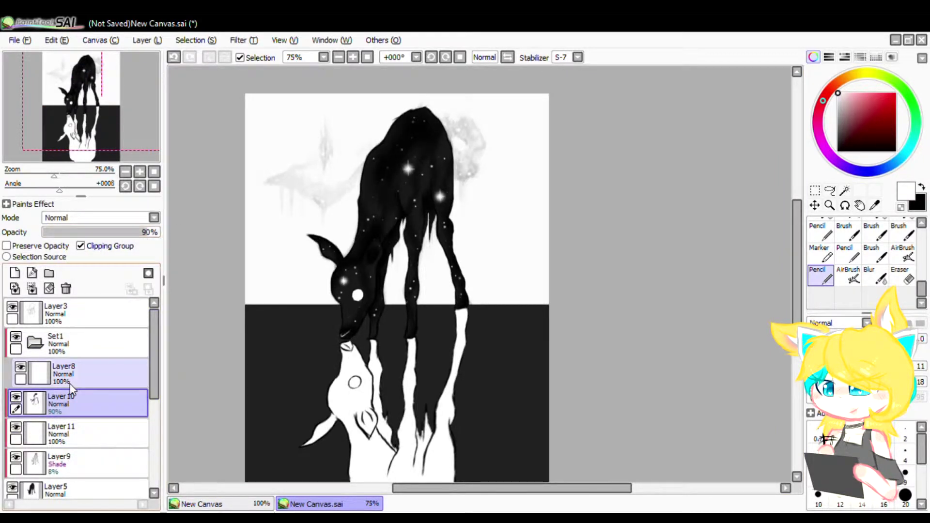
pyautogui.click(15, 273)
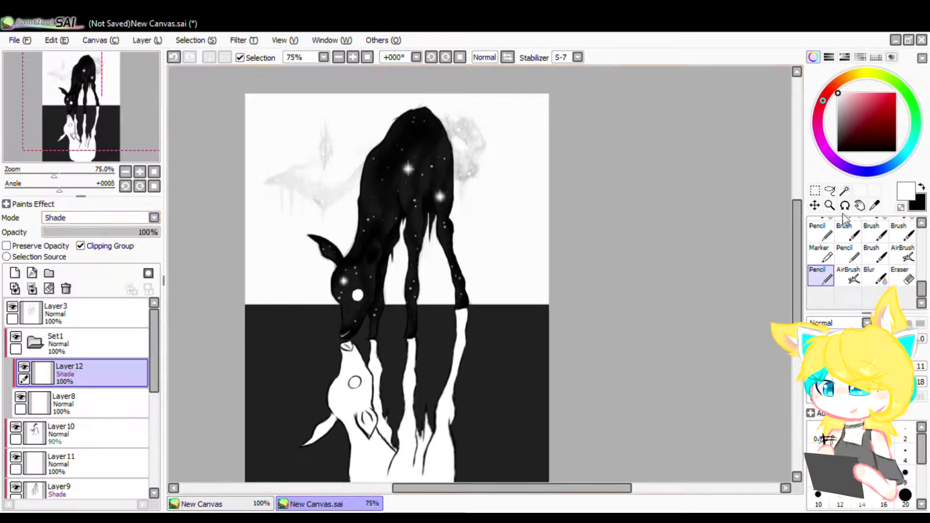
pyautogui.moveTo(921, 289); pyautogui.dragTo(921, 236)
pyautogui.click(820, 228)
pyautogui.scroll(5, 310, 322)
pyautogui.scroll(4, 453, 178)
pyautogui.moveTo(411, 274)
pyautogui.mouseDown()
pyautogui.moveTo(495, 180)
pyautogui.moveTo(531, 204)
pyautogui.mouseUp()
pyautogui.moveTo(403, 272)
pyautogui.mouseDown()
pyautogui.moveTo(561, 231)
pyautogui.moveTo(473, 225)
pyautogui.moveTo(525, 238)
pyautogui.moveTo(439, 233)
pyautogui.moveTo(386, 297)
pyautogui.mouseUp()
# Blur the eye shading into a gradient, set its layer opacity to 68% and compare with the reference picture
pyautogui.click(820, 271)
pyautogui.moveTo(156, 232); pyautogui.dragTo(122, 232)
pyautogui.click(218, 504)
pyautogui.click(303, 504)
pyautogui.scroll(-5, 427, 215)
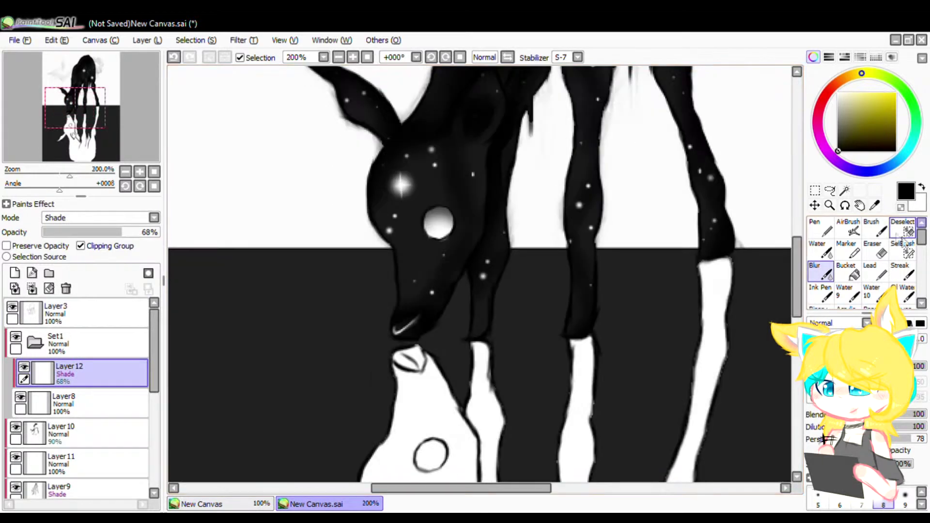
# On a new clipped Normal layer, paint a black shadow along the eye's upper edge with the Pen at size 2
pyautogui.click(823, 228)
pyautogui.scroll(5, 453, 223)
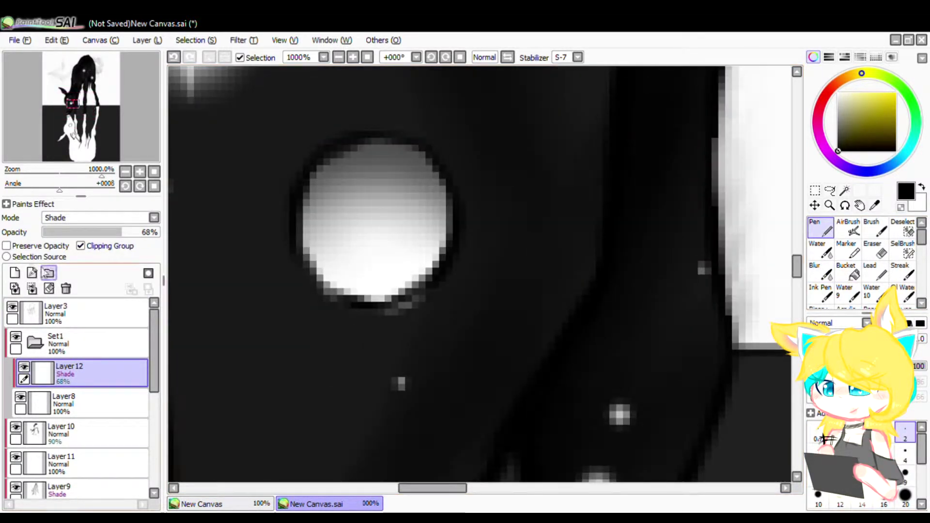
pyautogui.click(15, 272)
pyautogui.moveTo(340, 167); pyautogui.dragTo(300, 225)
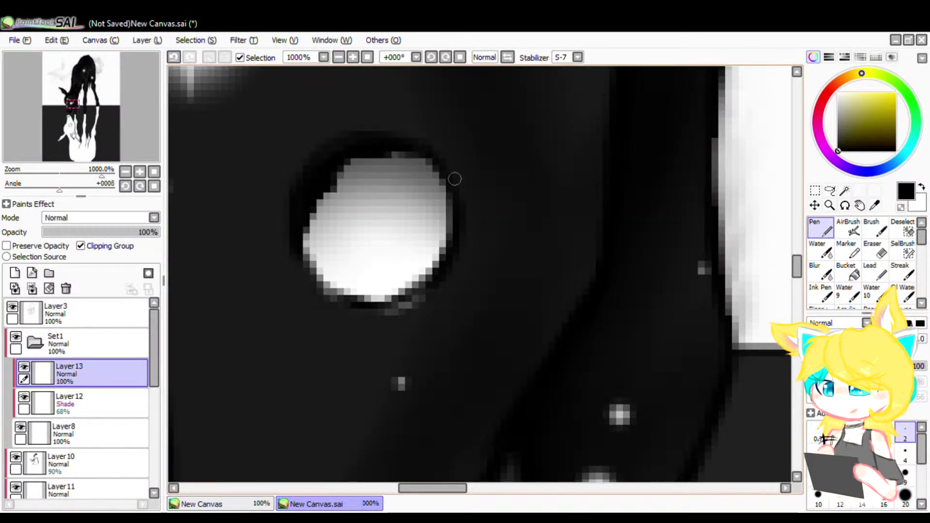
pyautogui.moveTo(448, 205); pyautogui.dragTo(397, 157)
pyautogui.moveTo(426, 185); pyautogui.dragTo(343, 163)
# Soften the black shadow on the eye's upper edge with the Blur tool at size 8
pyautogui.click(820, 272)
pyautogui.moveTo(428, 196)
pyautogui.mouseDown()
pyautogui.moveTo(313, 244)
pyautogui.moveTo(344, 267)
pyautogui.moveTo(426, 180)
pyautogui.moveTo(380, 216)
pyautogui.mouseUp()
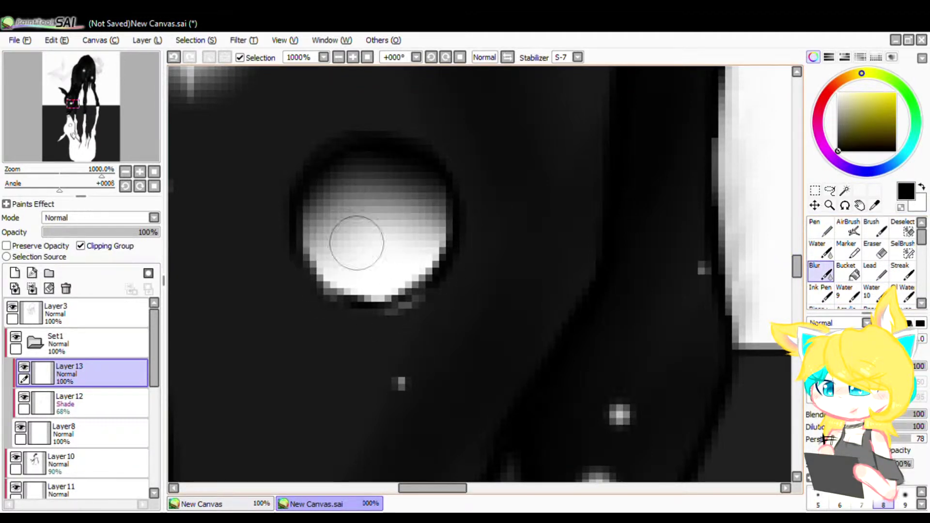
pyautogui.scroll(-4, 329, 251)
# On a new clipped layer, draw a curved white highlight along the eye's upper edge with the Pencil
pyautogui.click(15, 273)
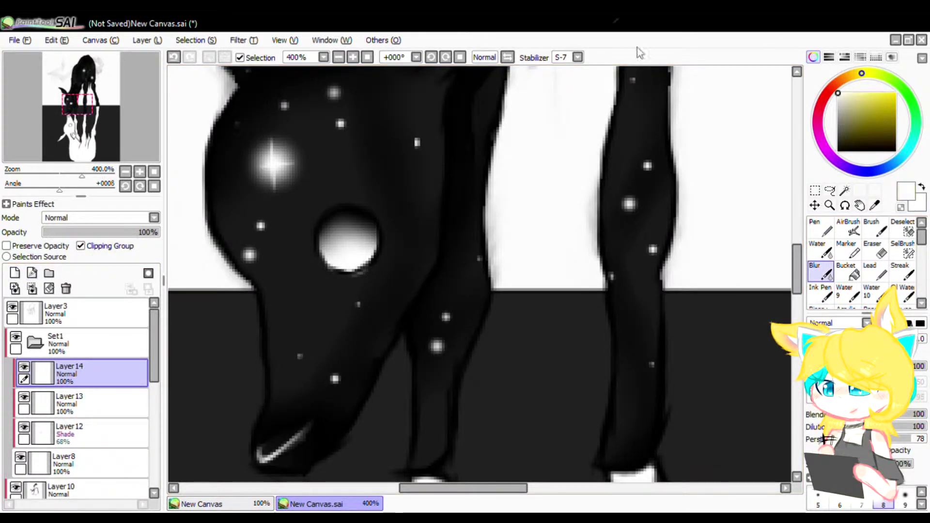
pyautogui.scroll(-3, 860, 261)
pyautogui.click(820, 275)
pyautogui.scroll(4, 322, 217)
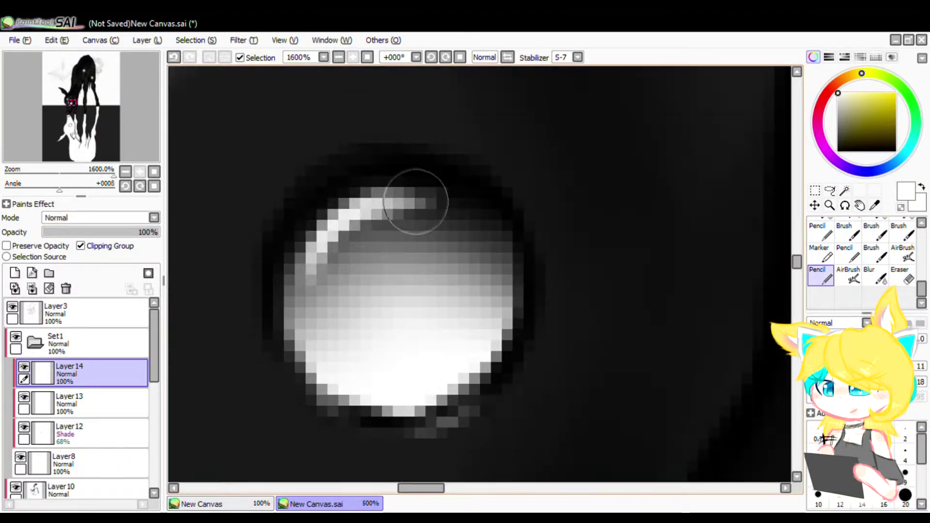
pyautogui.scroll(-5, 416, 202)
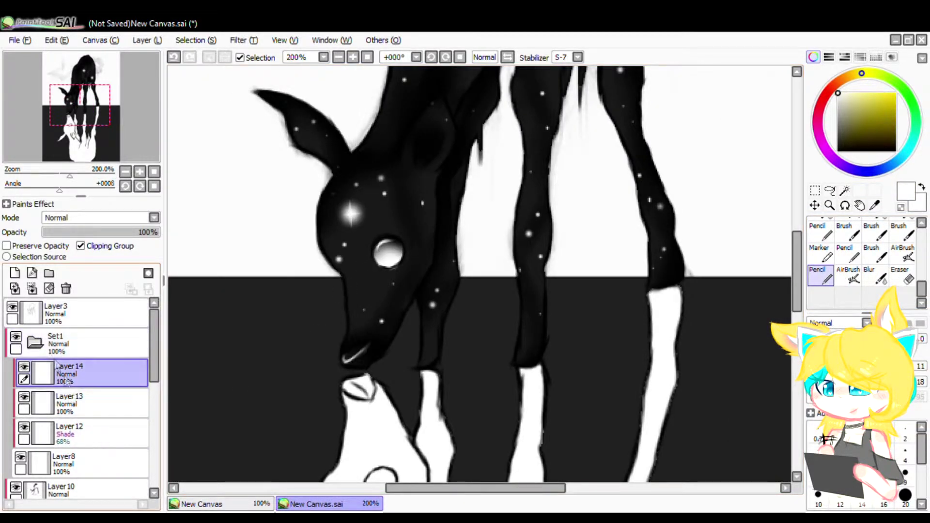
# Add a clipped layer above Layer10 in Luminosity mode
pyautogui.scroll(-2, 94, 373)
pyautogui.click(92, 450)
pyautogui.click(15, 273)
pyautogui.click(115, 248)
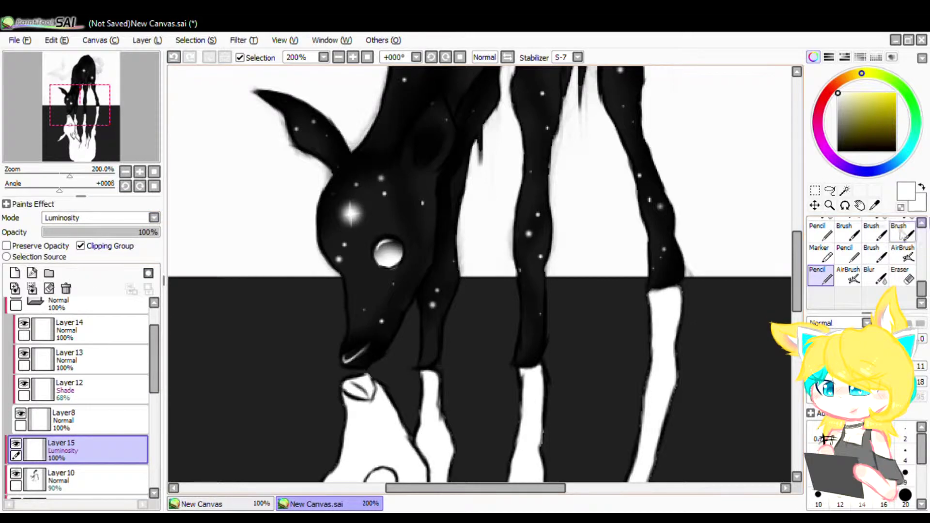
# Paint white highlight strokes down the deer's middle leg and the leg behind its head with the Pen at size 2
pyautogui.scroll(3, 862, 243)
pyautogui.click(824, 232)
pyautogui.scroll(2, 538, 210)
pyautogui.moveTo(532, 200)
pyautogui.mouseDown()
pyautogui.moveTo(521, 293)
pyautogui.moveTo(536, 399)
pyautogui.mouseUp()
pyautogui.scroll(-1, 525, 138)
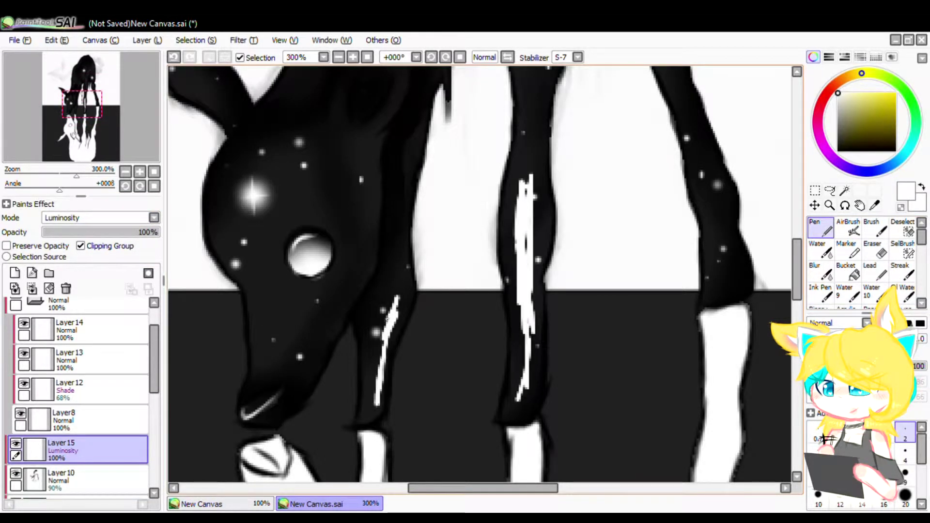
pyautogui.moveTo(419, 145); pyautogui.dragTo(404, 208)
# Extend the white highlight up the leg behind the head and lower Layer10's opacity to 48%
pyautogui.click(60, 480)
pyautogui.click(821, 273)
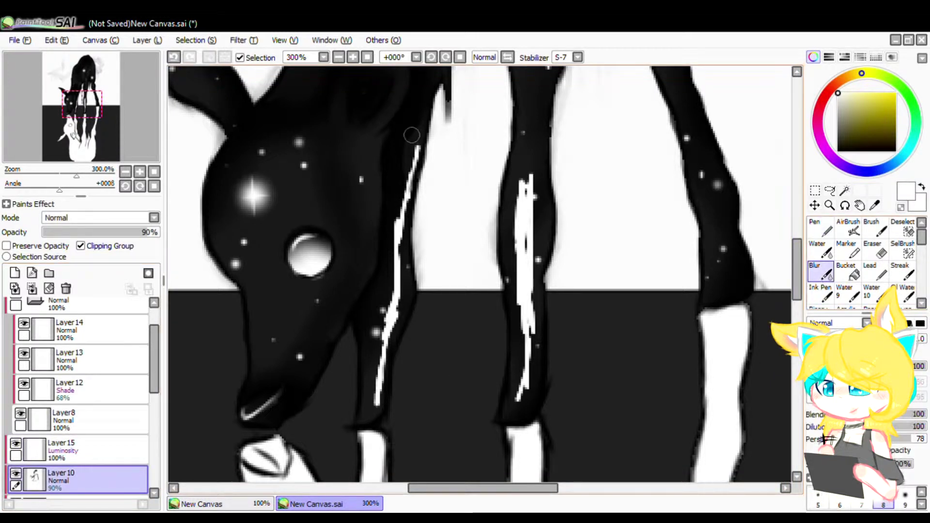
pyautogui.click(61, 448)
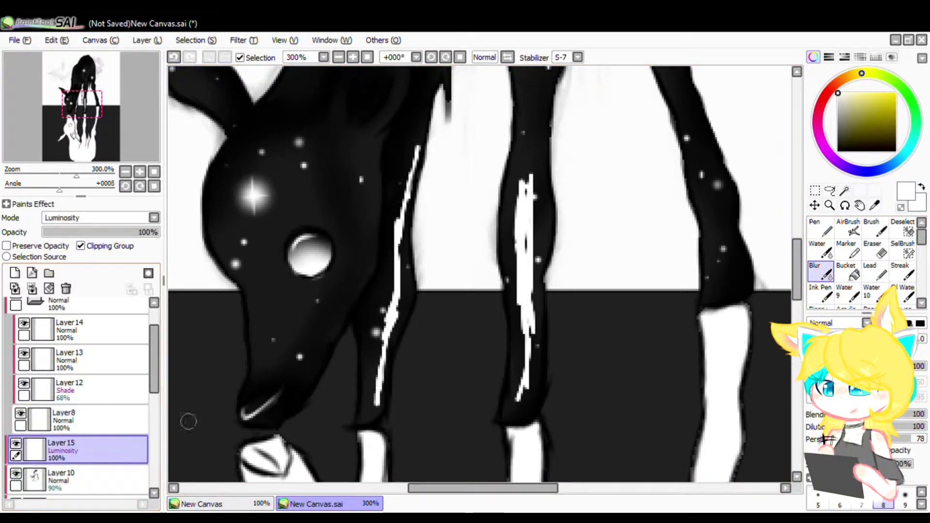
pyautogui.click(823, 232)
pyautogui.scroll(-1, 78, 387)
pyautogui.click(73, 458)
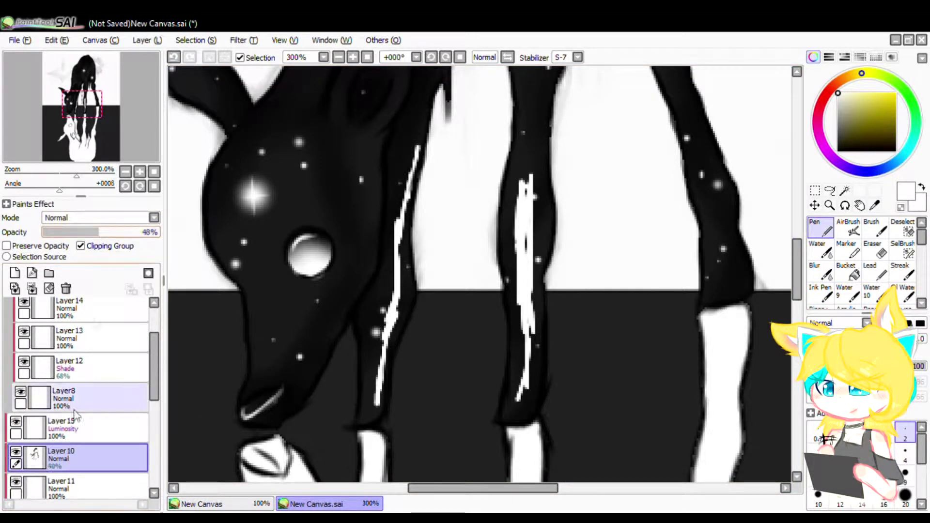
# Paint white highlight patches on the black deer's head with the Pen on Layer15
pyautogui.click(92, 429)
pyautogui.scroll(6, 205, 421)
pyautogui.moveTo(477, 296); pyautogui.dragTo(358, 385)
pyautogui.moveTo(438, 352); pyautogui.dragTo(448, 380)
pyautogui.scroll(-4, 475, 325)
pyautogui.moveTo(497, 288)
pyautogui.mouseDown()
pyautogui.moveTo(422, 407)
pyautogui.moveTo(448, 339)
pyautogui.mouseUp()
pyautogui.hotkey('ctrl', 'z')
pyautogui.moveTo(432, 329)
pyautogui.mouseDown()
pyautogui.moveTo(389, 328)
pyautogui.moveTo(404, 308)
pyautogui.moveTo(378, 283)
pyautogui.moveTo(345, 331)
pyautogui.moveTo(394, 348)
pyautogui.moveTo(403, 335)
pyautogui.moveTo(389, 313)
pyautogui.moveTo(368, 358)
pyautogui.mouseUp()
# Paint white Pen highlights around the near ear's upper rim and inside the far ear
pyautogui.click(883, 453)
pyautogui.scroll(-4, 404, 351)
pyautogui.scroll(2, 382, 211)
pyautogui.scroll(2, 522, 120)
pyautogui.moveTo(550, 103)
pyautogui.mouseDown()
pyautogui.moveTo(475, 185)
pyautogui.moveTo(449, 251)
pyautogui.moveTo(579, 245)
pyautogui.mouseUp()
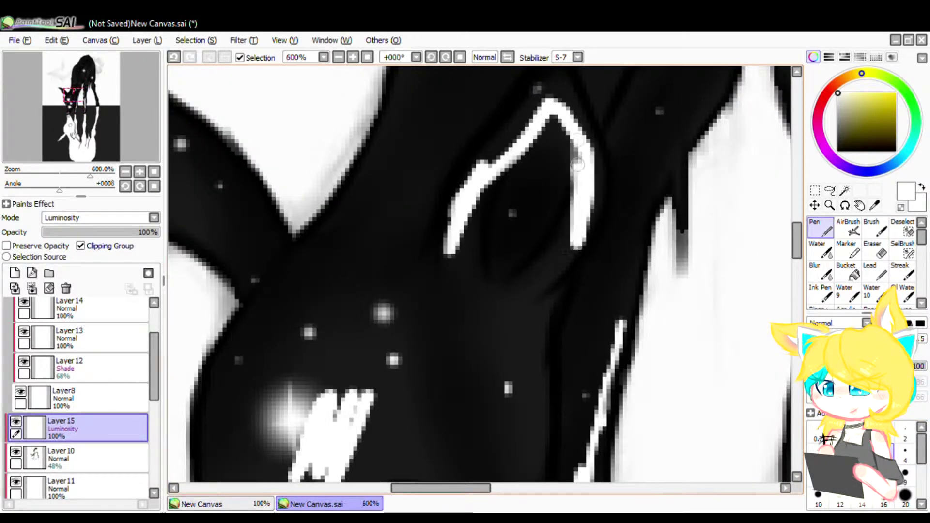
pyautogui.scroll(-4, 557, 262)
pyautogui.scroll(3, 414, 233)
pyautogui.moveTo(335, 230); pyautogui.dragTo(360, 277)
# Paint white highlight strokes on the black deer's shoulder, upper legs, knees and along both sides of the rump
pyautogui.scroll(-4, 361, 277)
pyautogui.scroll(2, 456, 263)
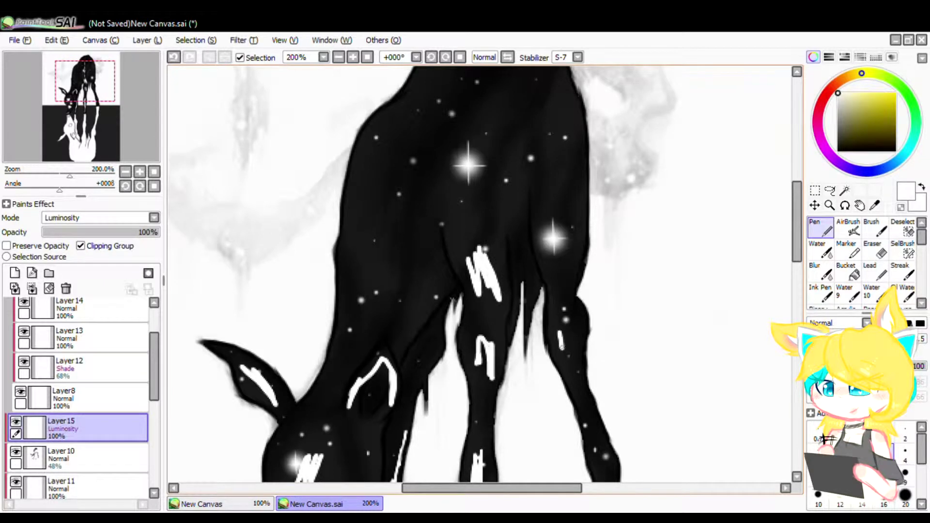
pyautogui.scroll(1, 553, 266)
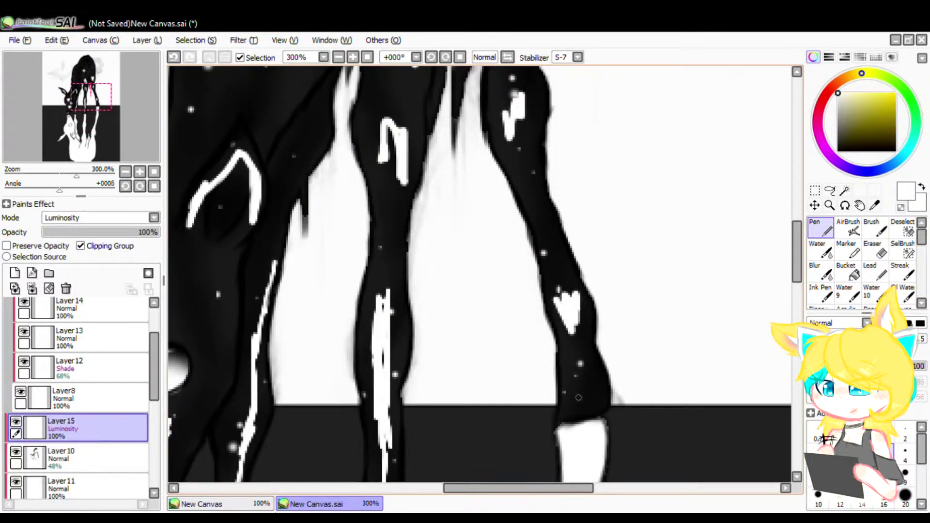
pyautogui.scroll(-4, 574, 340)
pyautogui.scroll(3, 456, 262)
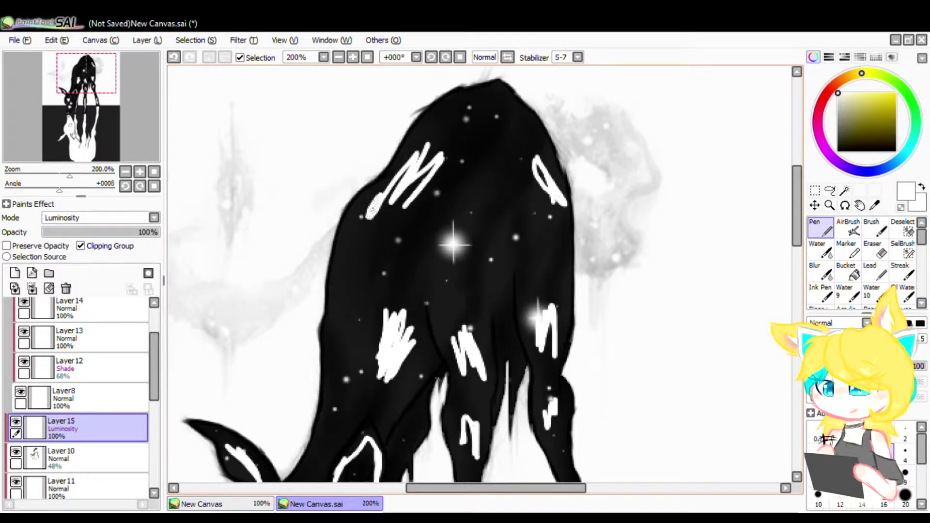
pyautogui.moveTo(350, 264); pyautogui.dragTo(476, 104)
# Soften the white highlights on both sides of the rump with the Blur tool at size 16
pyautogui.click(823, 273)
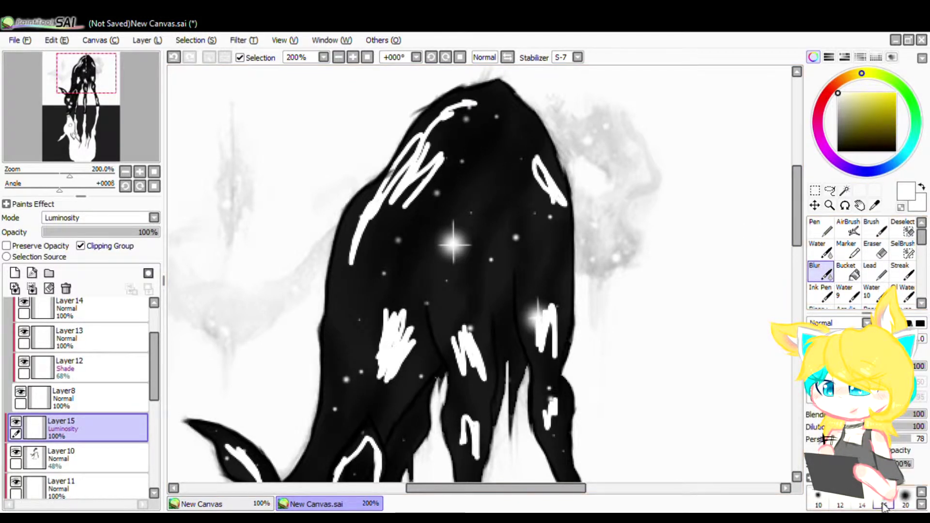
pyautogui.moveTo(561, 204); pyautogui.dragTo(530, 170)
pyautogui.moveTo(438, 199)
pyautogui.mouseDown()
pyautogui.moveTo(387, 170)
pyautogui.moveTo(427, 131)
pyautogui.moveTo(334, 300)
pyautogui.mouseUp()
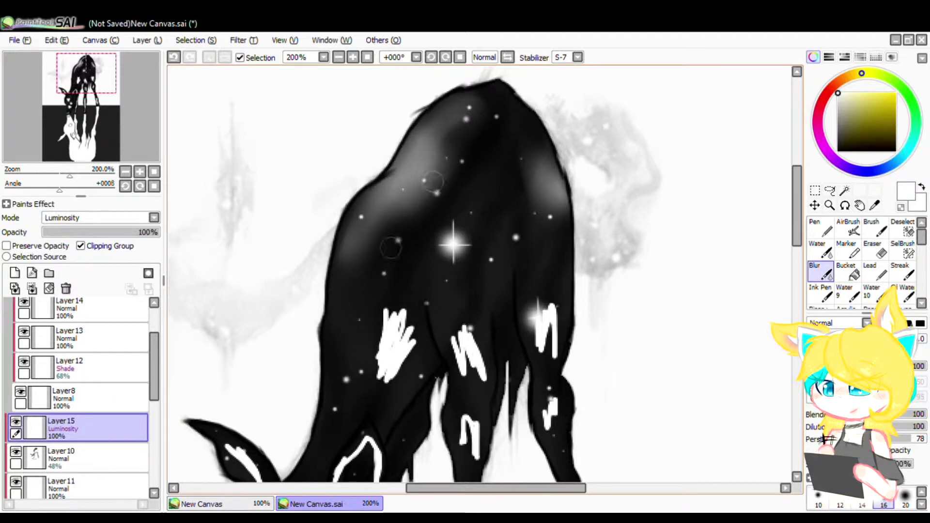
# Blur the white highlights on the shoulder and the upper middle and rear legs into soft glows
pyautogui.scroll(-2, 356, 225)
pyautogui.scroll(4, 372, 290)
pyautogui.moveTo(420, 213)
pyautogui.mouseDown()
pyautogui.moveTo(409, 344)
pyautogui.moveTo(349, 160)
pyautogui.moveTo(363, 334)
pyautogui.mouseUp()
pyautogui.moveTo(327, 448); pyautogui.dragTo(343, 437)
pyautogui.moveTo(387, 339)
pyautogui.mouseDown()
pyautogui.moveTo(439, 276)
pyautogui.moveTo(393, 164)
pyautogui.moveTo(380, 260)
pyautogui.mouseUp()
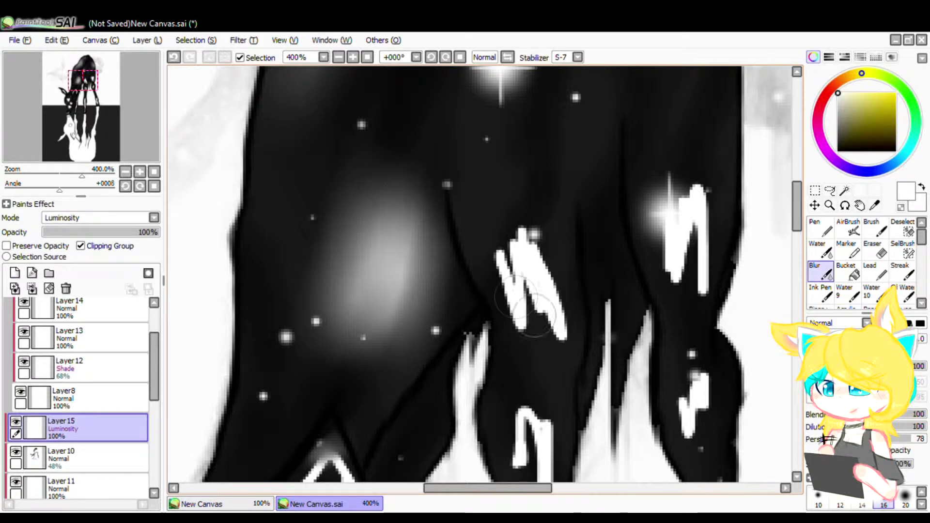
pyautogui.moveTo(531, 307); pyautogui.dragTo(561, 330)
pyautogui.moveTo(595, 373); pyautogui.dragTo(461, 233)
pyautogui.moveTo(621, 303)
pyautogui.mouseDown()
pyautogui.moveTo(675, 156)
pyautogui.moveTo(649, 274)
pyautogui.moveTo(584, 190)
pyautogui.mouseUp()
pyautogui.scroll(-2, 650, 274)
pyautogui.scroll(1, 603, 171)
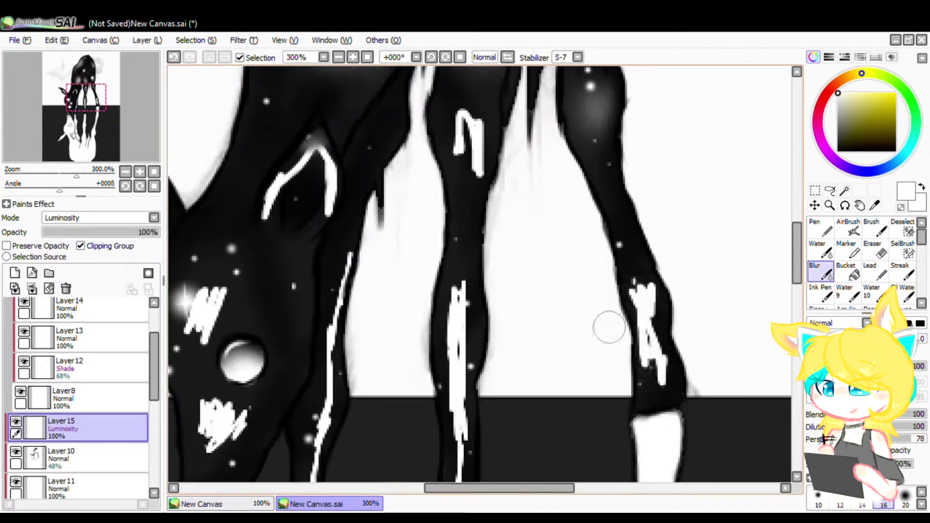
# Blur the remaining white highlights on the lower legs, ears, forehead and snout
pyautogui.moveTo(643, 291); pyautogui.dragTo(668, 405)
pyautogui.moveTo(461, 286)
pyautogui.mouseDown()
pyautogui.moveTo(446, 429)
pyautogui.moveTo(458, 444)
pyautogui.mouseUp()
pyautogui.scroll(-1, 468, 242)
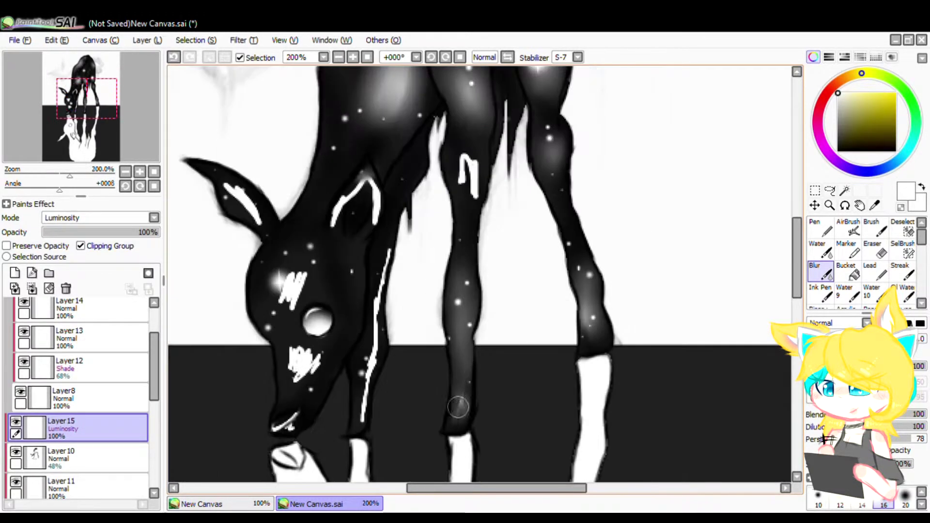
pyautogui.scroll(2, 361, 194)
pyautogui.moveTo(373, 162)
pyautogui.mouseDown()
pyautogui.moveTo(332, 263)
pyautogui.moveTo(384, 162)
pyautogui.moveTo(374, 176)
pyautogui.mouseUp()
pyautogui.scroll(-2, 380, 179)
pyautogui.scroll(1, 364, 230)
pyautogui.moveTo(419, 255); pyautogui.dragTo(387, 460)
pyautogui.scroll(-1, 381, 372)
pyautogui.moveTo(339, 356); pyautogui.dragTo(310, 371)
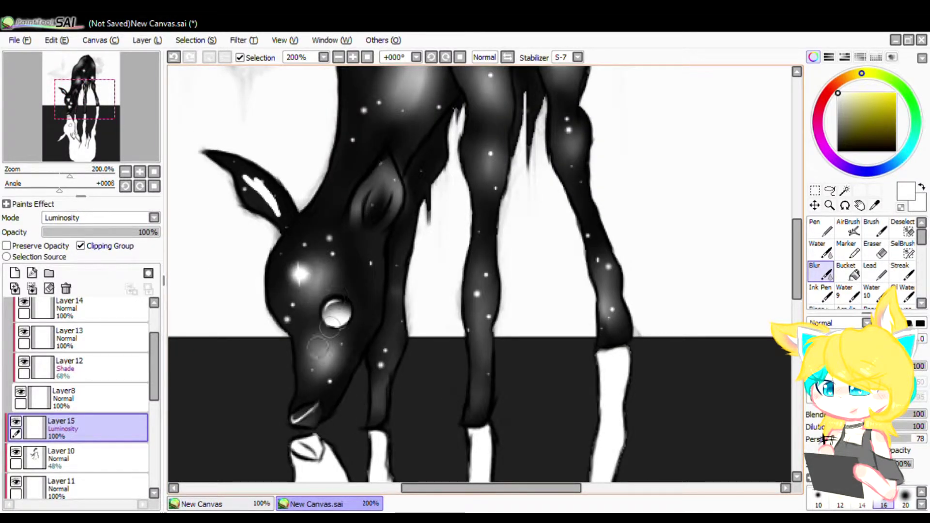
# Lower Layer15's opacity to 69% and add a new clipped layer placed directly above Layer11
pyautogui.moveTo(121, 232); pyautogui.dragTo(124, 232)
pyautogui.scroll(-3, 82, 395)
pyautogui.click(62, 456)
pyautogui.click(15, 274)
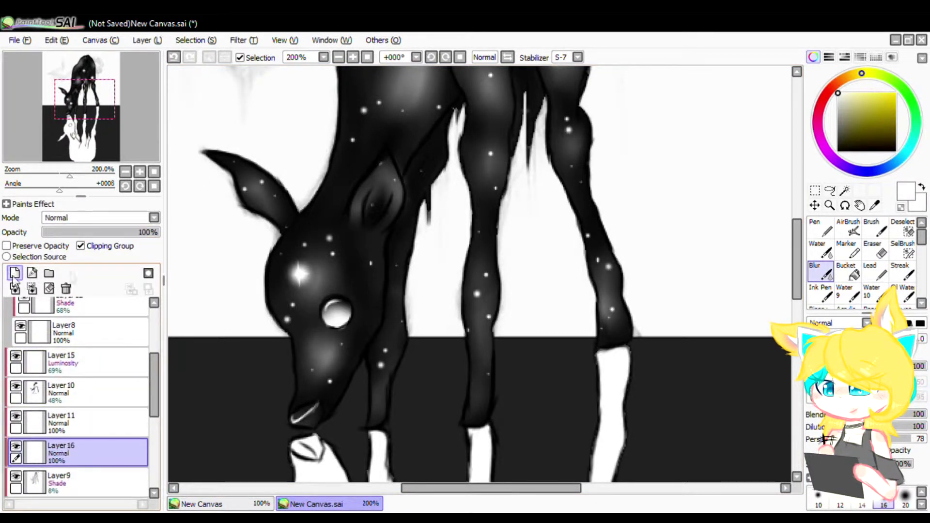
pyautogui.scroll(-3, 845, 285)
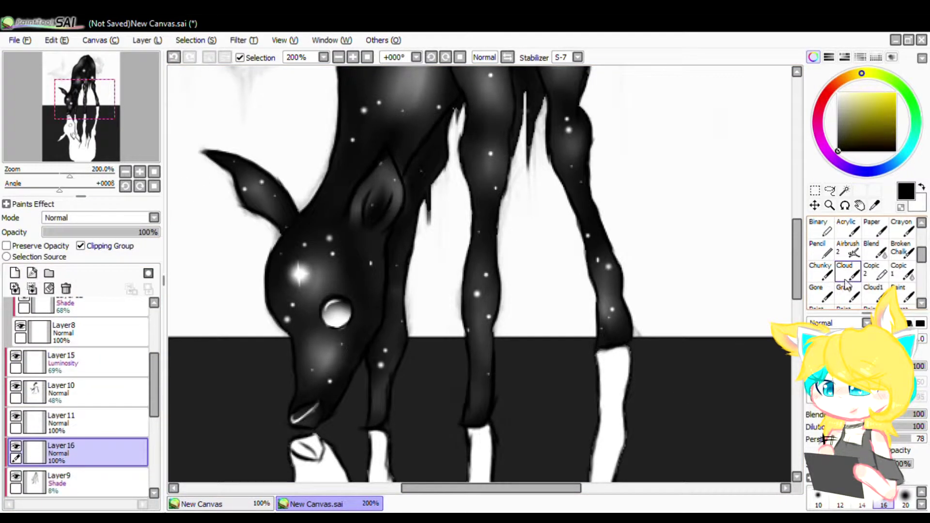
pyautogui.click(823, 250)
pyautogui.moveTo(120, 444); pyautogui.dragTo(120, 417)
# Draw black shading strokes across the top of the leg behind the near ear with the Pencil at size 12
pyautogui.scroll(2, 368, 395)
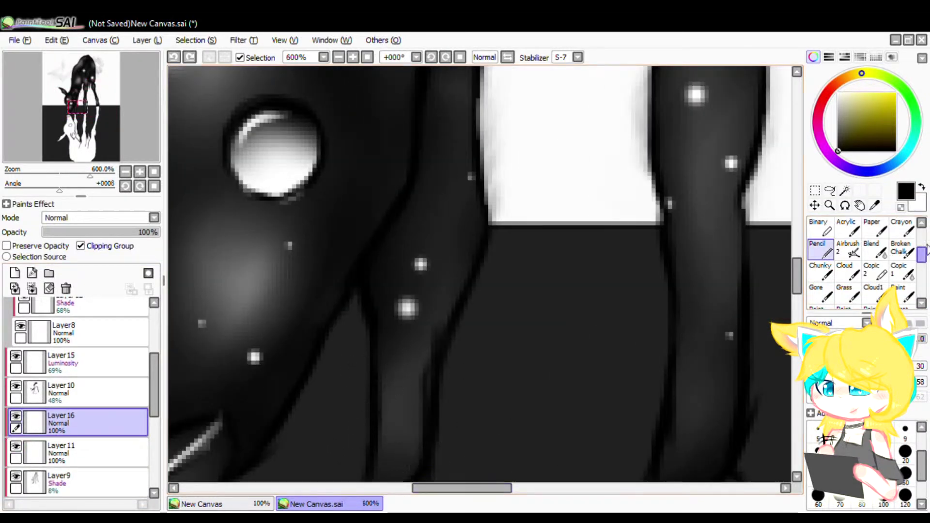
pyautogui.moveTo(924, 251); pyautogui.dragTo(924, 287)
pyautogui.click(818, 284)
pyautogui.scroll(-3, 529, 333)
pyautogui.scroll(3, 528, 104)
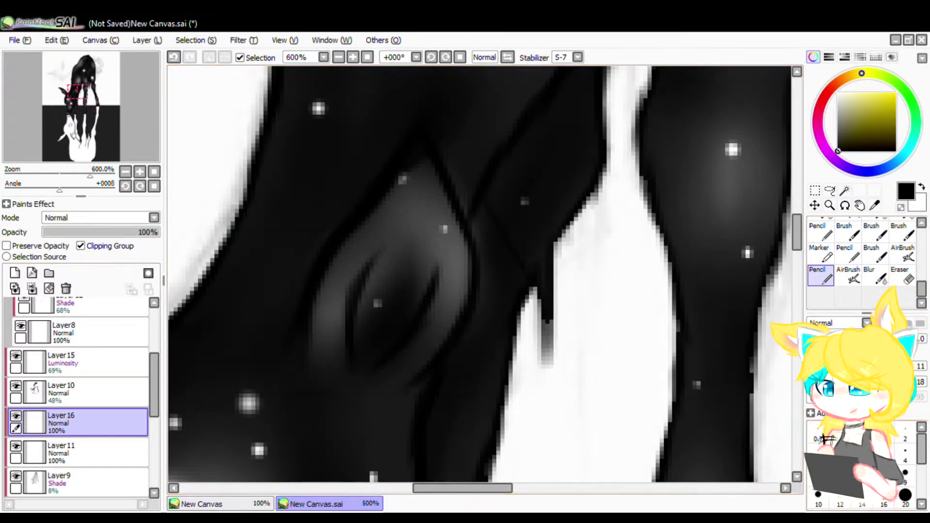
pyautogui.click(845, 505)
pyautogui.scroll(-3, 602, 140)
pyautogui.scroll(3, 598, 103)
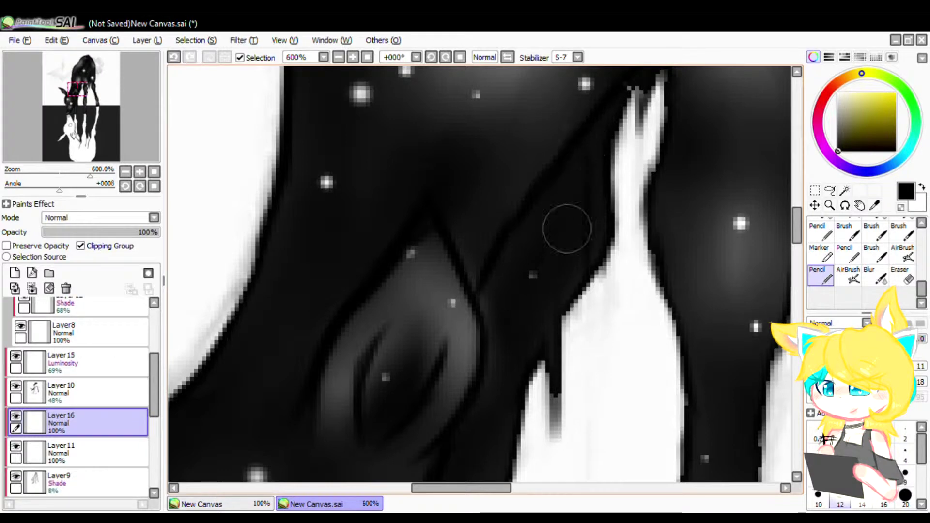
pyautogui.scroll(-2, 518, 246)
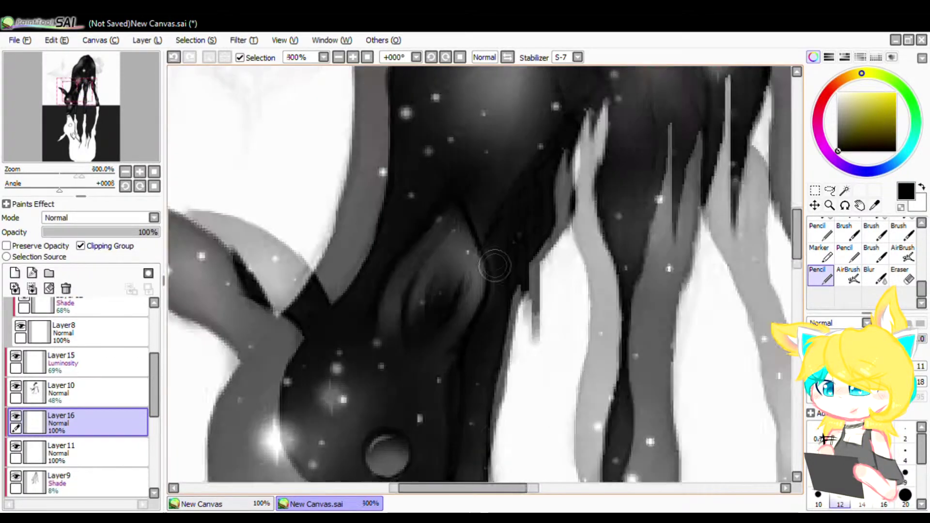
pyautogui.scroll(2, 498, 266)
pyautogui.scroll(-2, 477, 260)
pyautogui.scroll(2, 459, 341)
pyautogui.scroll(-2, 459, 341)
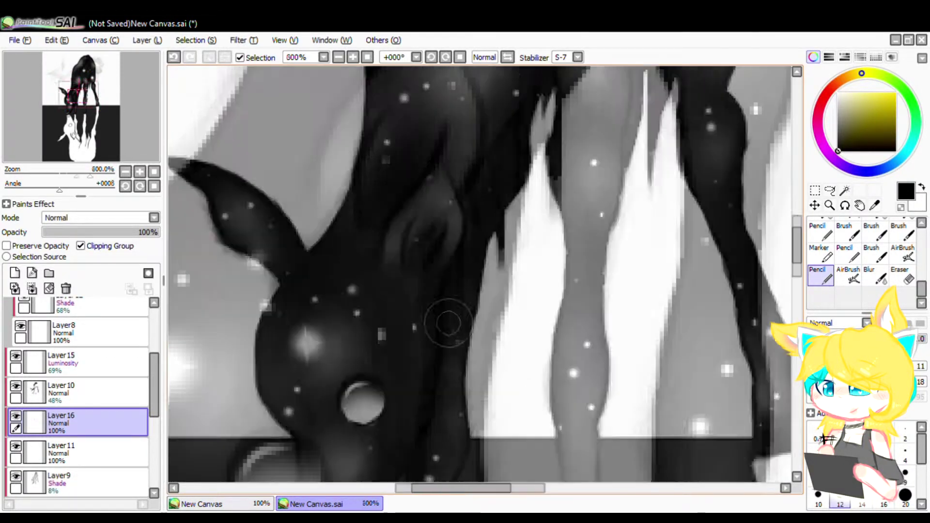
pyautogui.scroll(2, 492, 177)
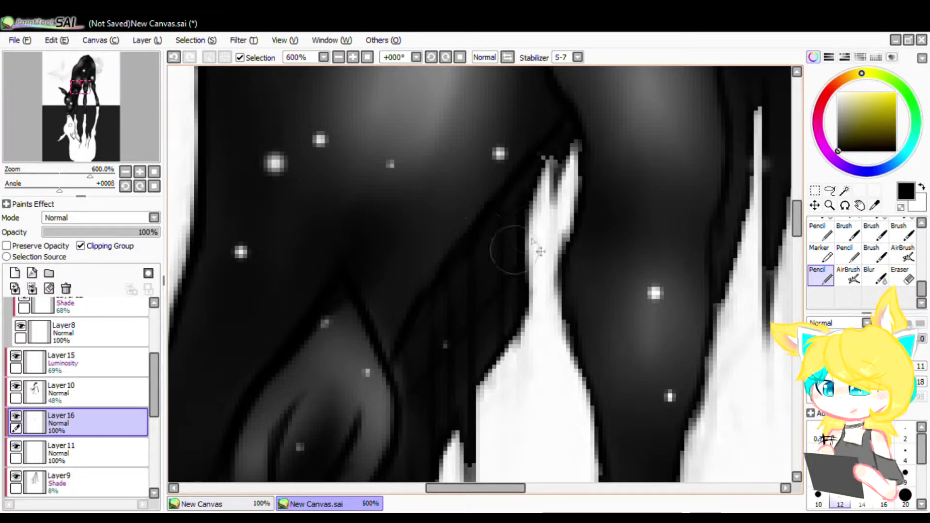
pyautogui.scroll(-2, 555, 153)
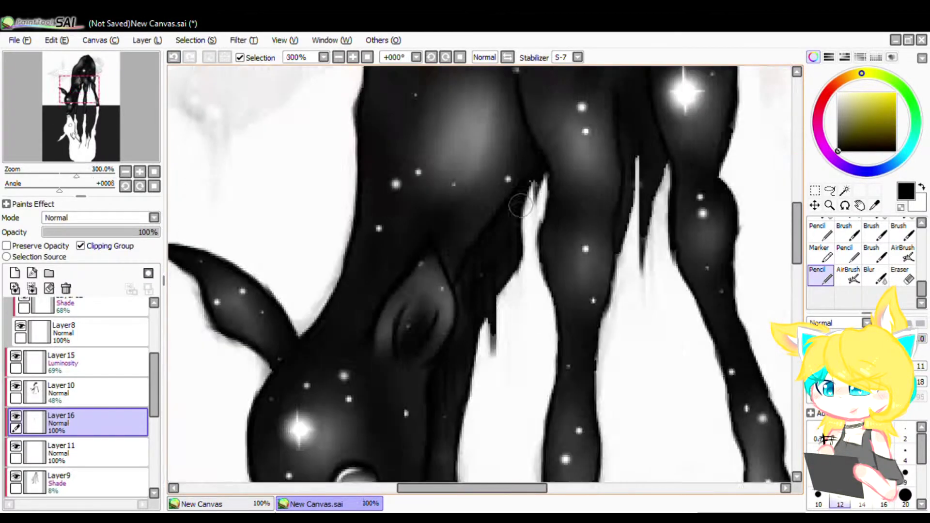
# Continue the black Pencil strokes down the leg behind the head and around the near ear
pyautogui.scroll(2, 456, 325)
pyautogui.scroll(-2, 464, 325)
pyautogui.scroll(2, 428, 383)
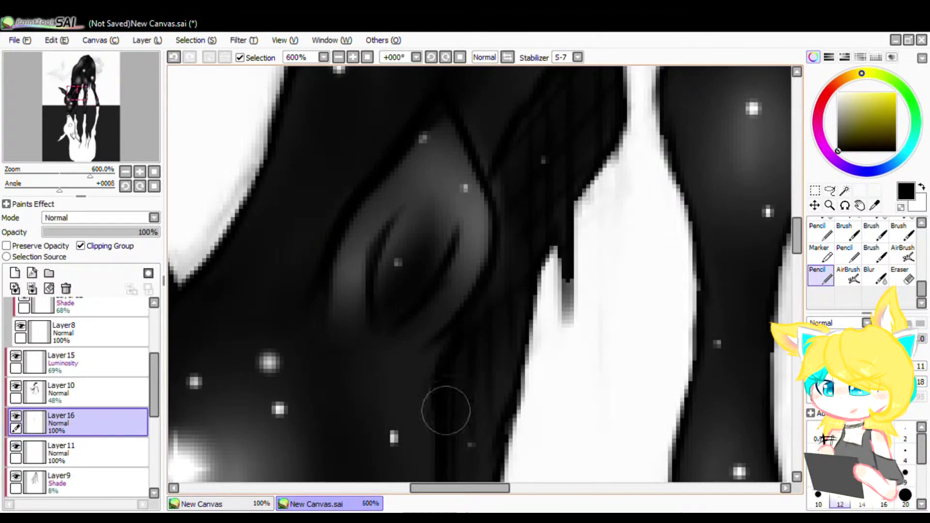
pyautogui.scroll(-2, 446, 411)
pyautogui.scroll(3, 342, 259)
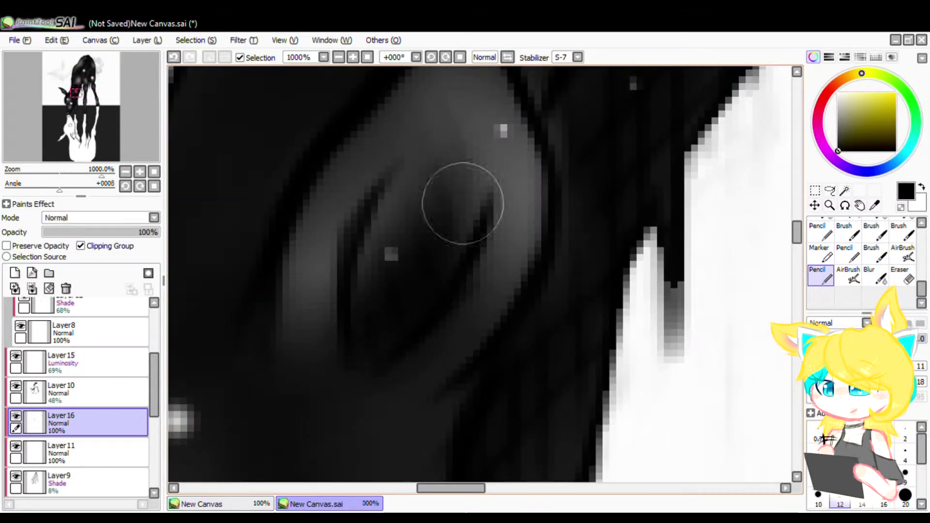
pyautogui.scroll(-4, 333, 332)
pyautogui.scroll(3, 471, 249)
pyautogui.scroll(2, 472, 248)
pyautogui.scroll(-4, 529, 233)
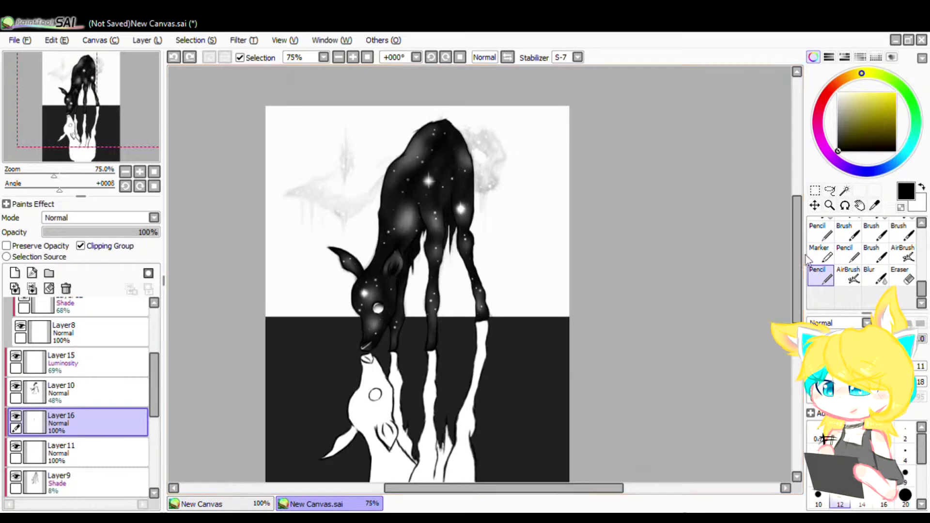
# Erase the black strokes behind the near ear using the AirBrush with transparent colour at size 100
pyautogui.scroll(5, 853, 247)
pyautogui.click(851, 230)
pyautogui.click(901, 208)
pyautogui.scroll(3, 404, 284)
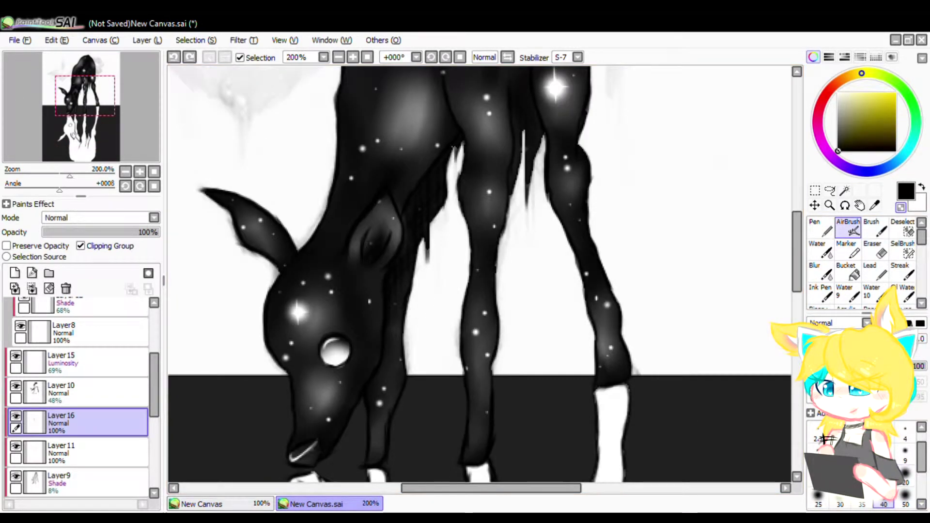
pyautogui.moveTo(417, 334)
pyautogui.mouseDown()
pyautogui.moveTo(498, 237)
pyautogui.moveTo(381, 242)
pyautogui.moveTo(375, 216)
pyautogui.mouseUp()
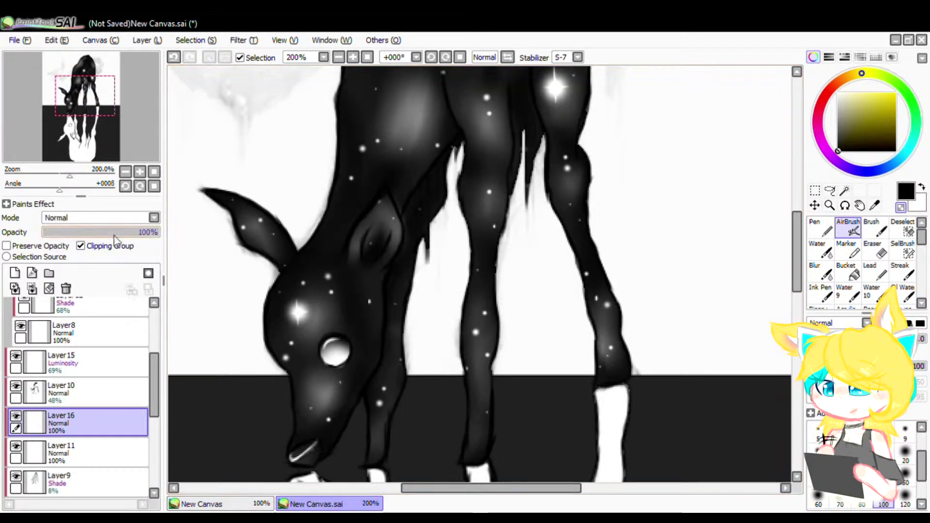
# Add a clipped layer in Shade mode directly above Layer6 for the white deer
pyautogui.scroll(-3, 356, 247)
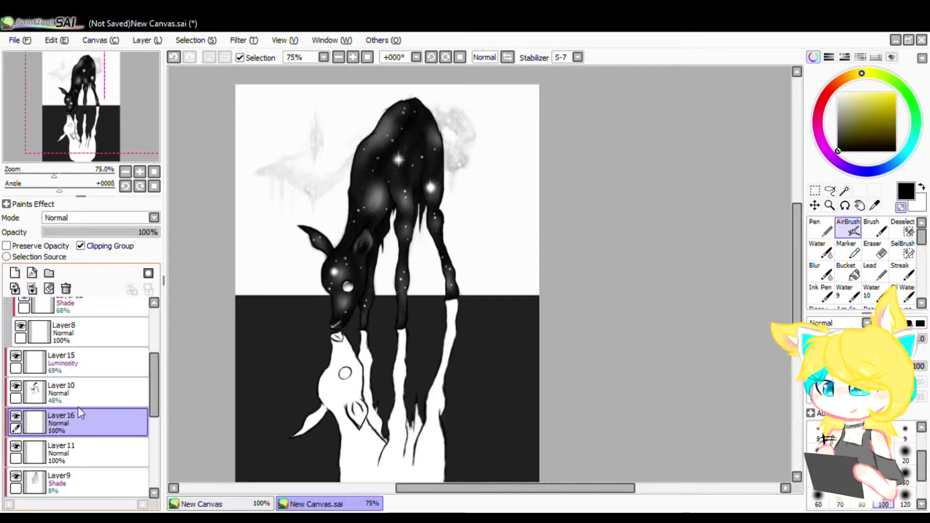
pyautogui.scroll(1, 76, 392)
pyautogui.scroll(2, 68, 387)
pyautogui.scroll(-5, 68, 407)
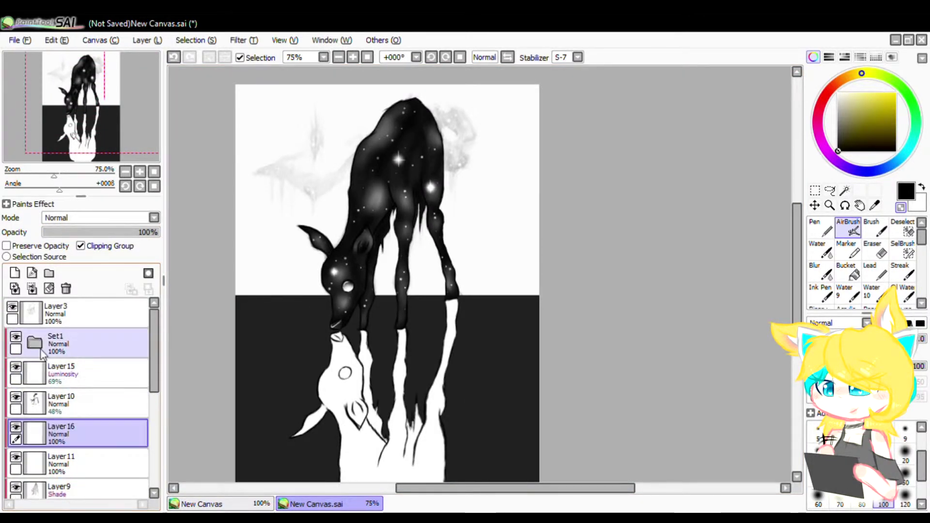
pyautogui.scroll(-3, 56, 427)
pyautogui.click(73, 460)
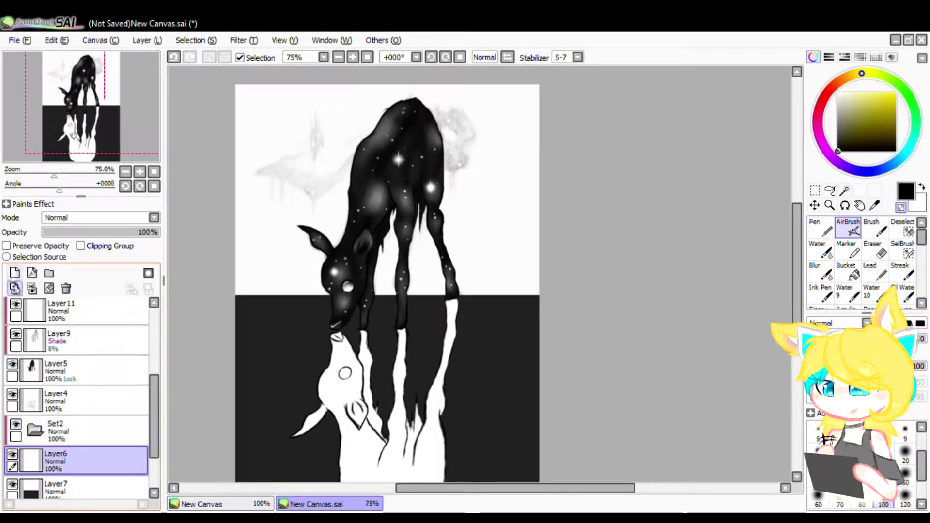
pyautogui.click(15, 272)
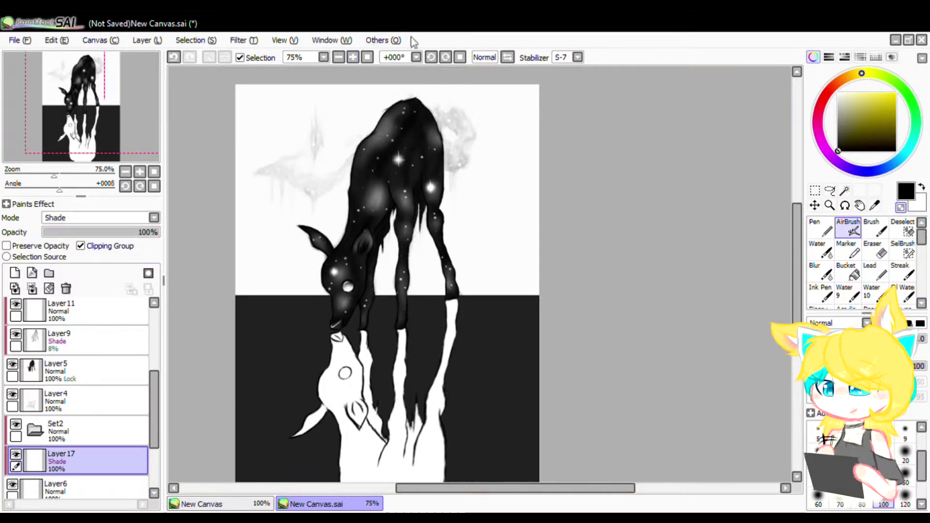
# Rotate the canvas view by 180° to turn the white deer upright
pyautogui.click(399, 127)
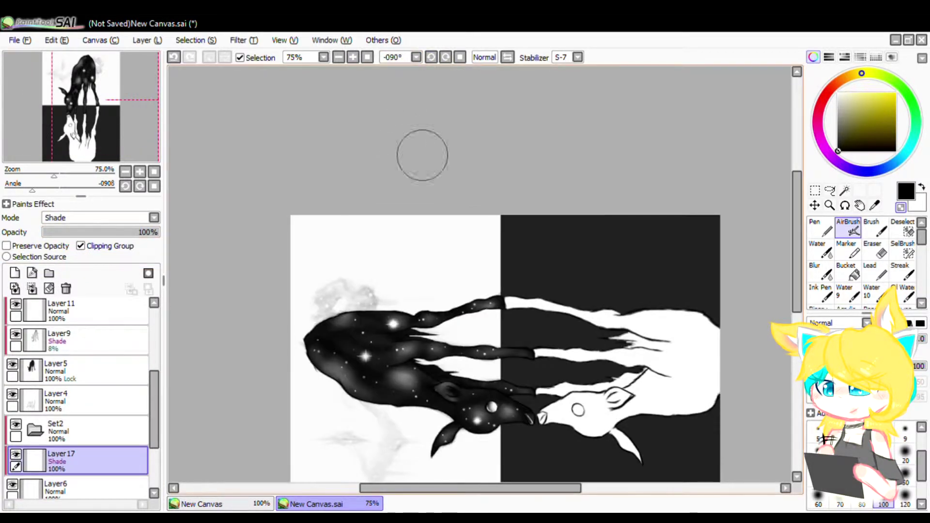
pyautogui.click(403, 108)
pyautogui.scroll(-4, 582, 145)
pyautogui.scroll(4, 611, 145)
# Try to paint black Brush shading down the white deer's head
pyautogui.click(820, 228)
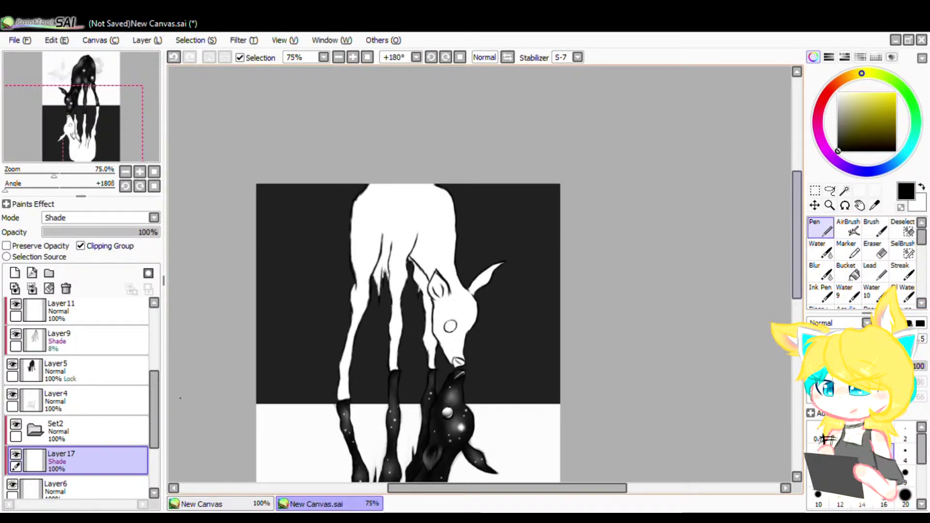
pyautogui.scroll(4, 387, 357)
pyautogui.click(874, 232)
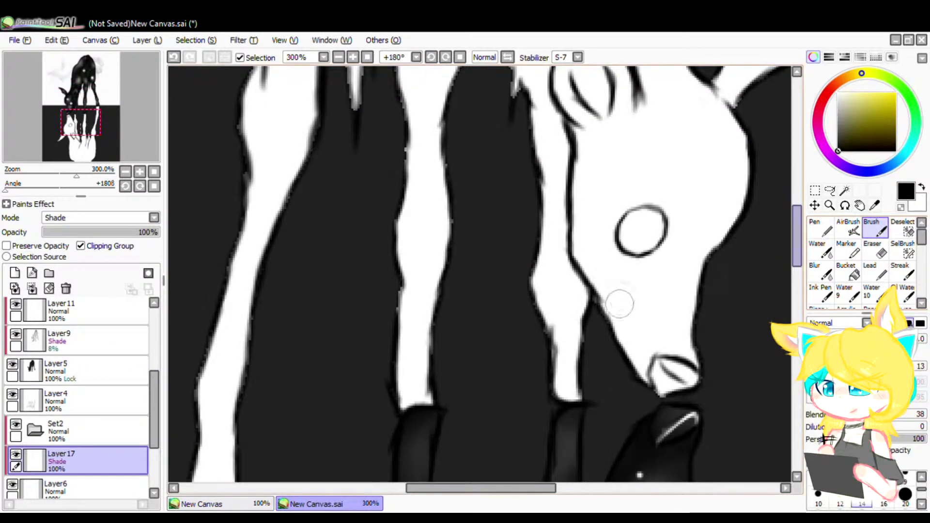
pyautogui.moveTo(682, 157)
pyautogui.mouseDown()
pyautogui.moveTo(683, 201)
pyautogui.moveTo(653, 240)
pyautogui.mouseUp()
pyautogui.hotkey('ctrl', 'z')
pyautogui.moveTo(714, 137)
pyautogui.mouseDown()
pyautogui.moveTo(648, 273)
pyautogui.moveTo(671, 162)
pyautogui.moveTo(687, 259)
pyautogui.moveTo(671, 301)
pyautogui.mouseUp()
pyautogui.hotkey('ctrl', 'z')
# Paint soft grey Brush bands along the white deer's back, neck, head and far ear on Layer17
pyautogui.scroll(-5, 658, 316)
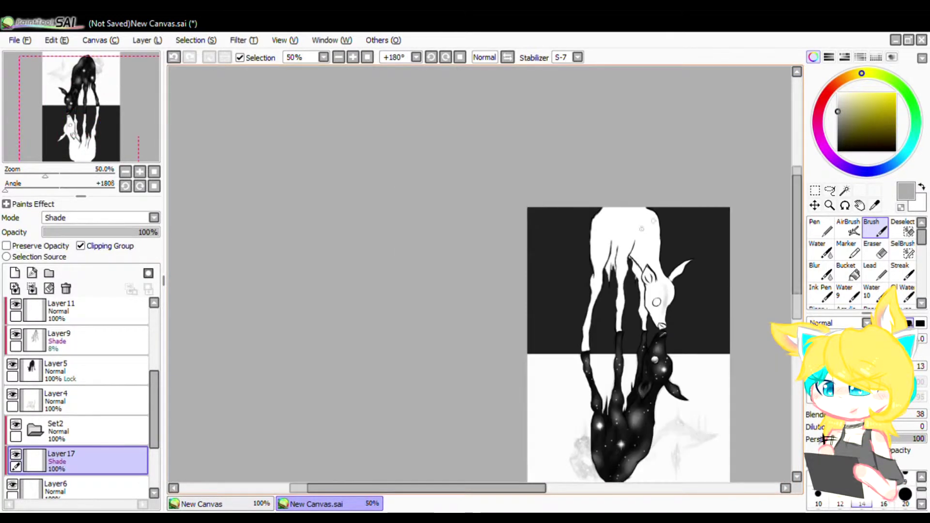
pyautogui.scroll(2, 659, 221)
pyautogui.hotkey('ctrl', 'z')
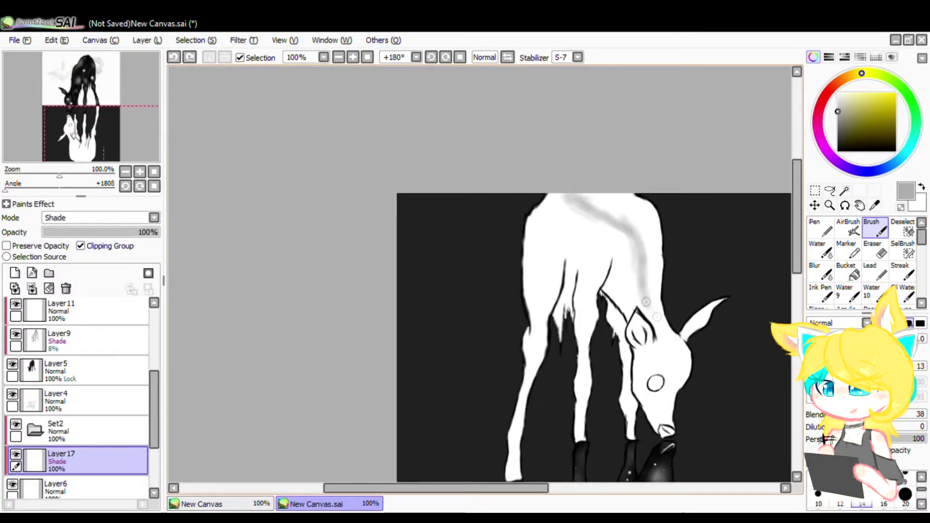
pyautogui.scroll(4, 676, 386)
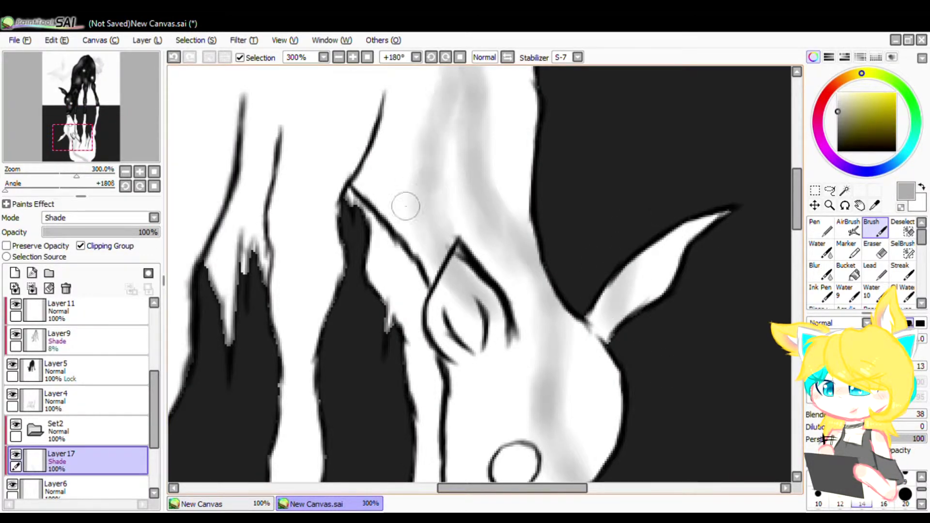
# Continue the soft grey Brush bands down the white deer's flank and legs
pyautogui.scroll(-2, 545, 236)
pyautogui.moveTo(396, 198); pyautogui.dragTo(417, 418)
pyautogui.scroll(-1, 417, 418)
pyautogui.scroll(1, 446, 319)
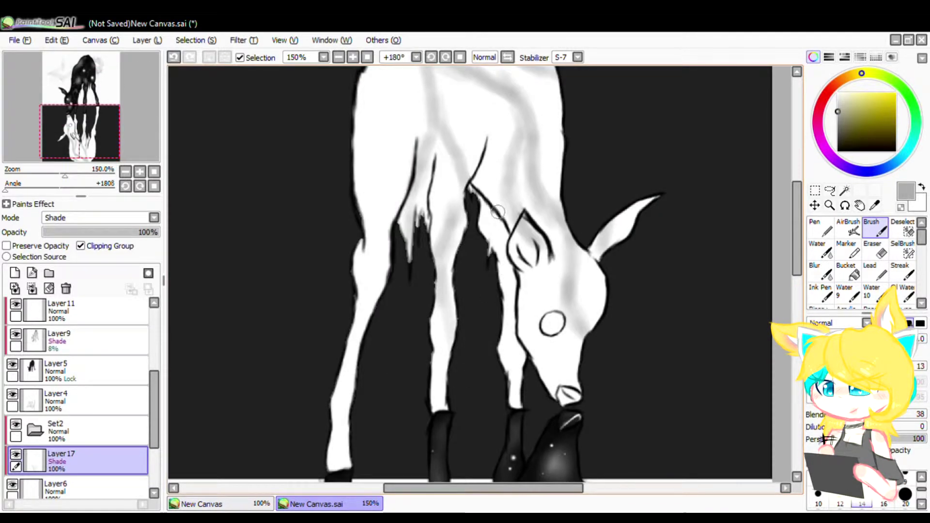
pyautogui.scroll(-1, 363, 300)
pyautogui.scroll(1, 460, 133)
pyautogui.moveTo(373, 145)
pyautogui.mouseDown()
pyautogui.moveTo(328, 220)
pyautogui.moveTo(334, 310)
pyautogui.mouseUp()
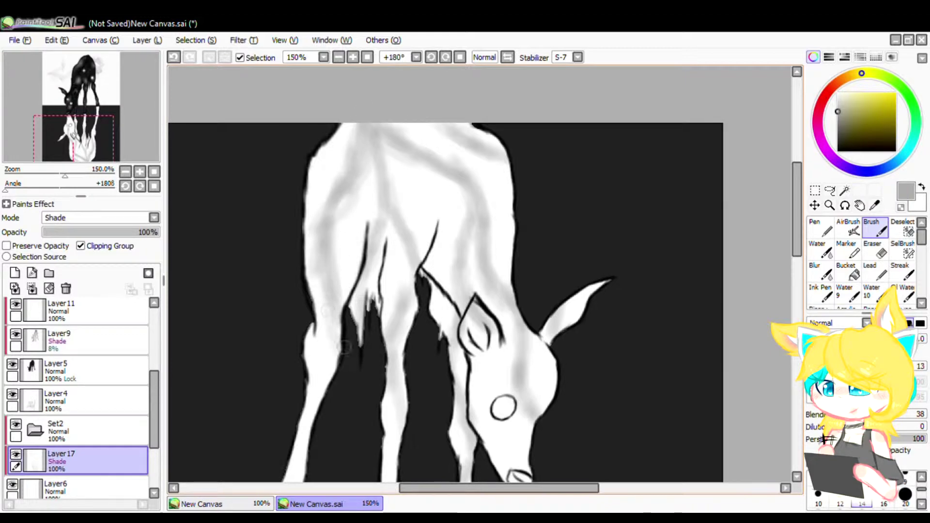
pyautogui.moveTo(296, 458); pyautogui.dragTo(314, 384)
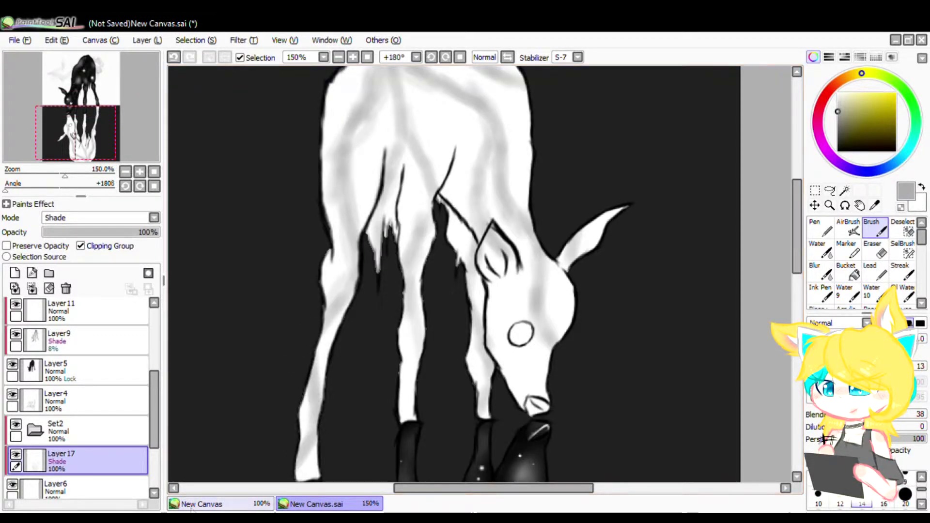
# Set Layer17's opacity to 29% and add another clipped Shade layer above it
pyautogui.click(191, 506)
pyautogui.click(304, 507)
pyautogui.click(92, 233)
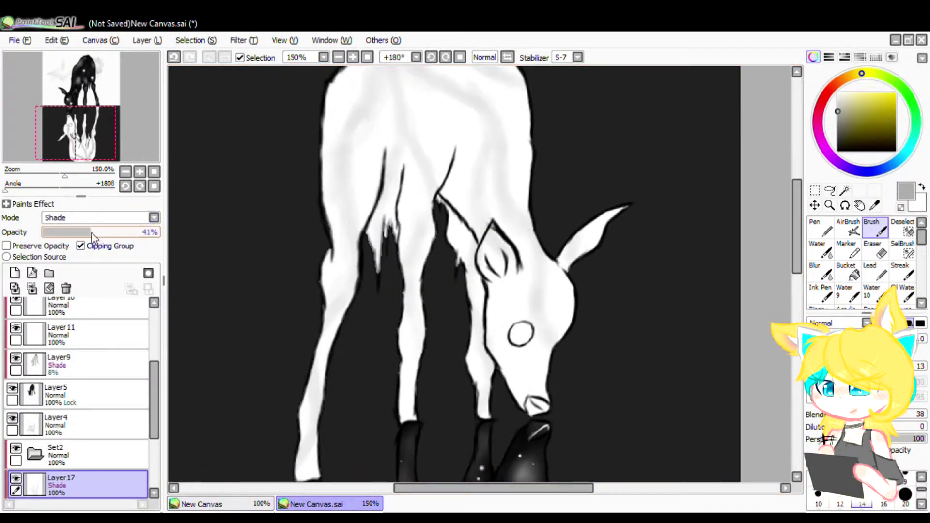
pyautogui.scroll(-4, 77, 339)
pyautogui.click(15, 273)
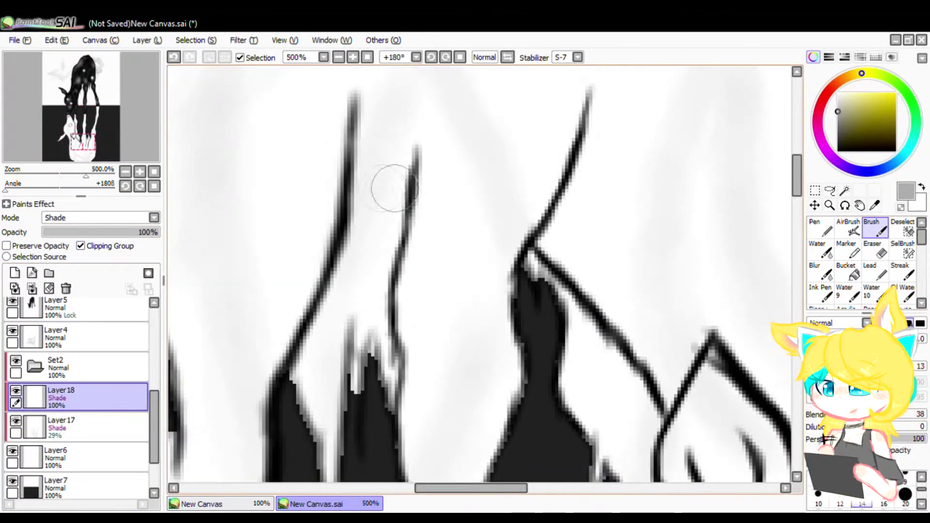
# Paint dark grey Pen shadows beside the front body crease and down the leg behind the white deer's head
pyautogui.scroll(4, 388, 187)
pyautogui.hotkey('ctrl', 'z')
pyautogui.click(838, 131)
pyautogui.click(821, 228)
pyautogui.scroll(-1, 495, 228)
pyautogui.moveTo(530, 129); pyautogui.dragTo(509, 269)
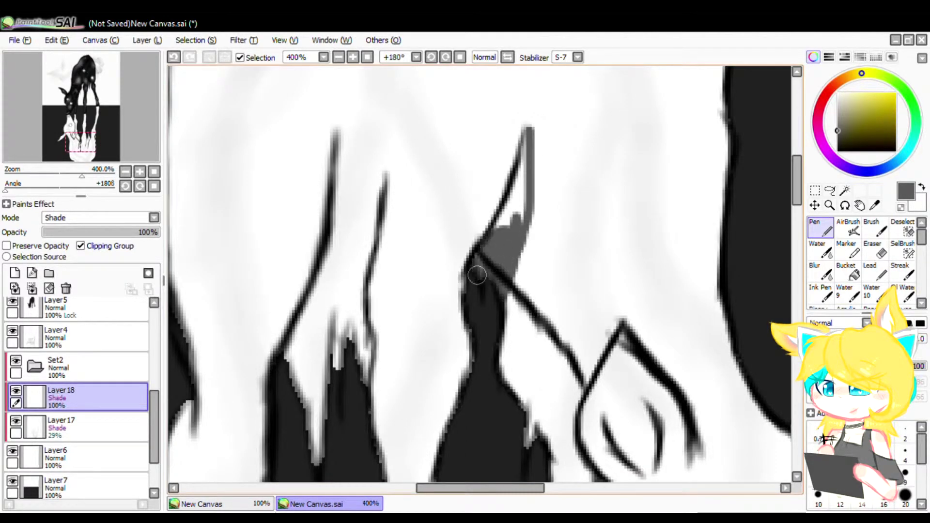
pyautogui.scroll(-1, 512, 232)
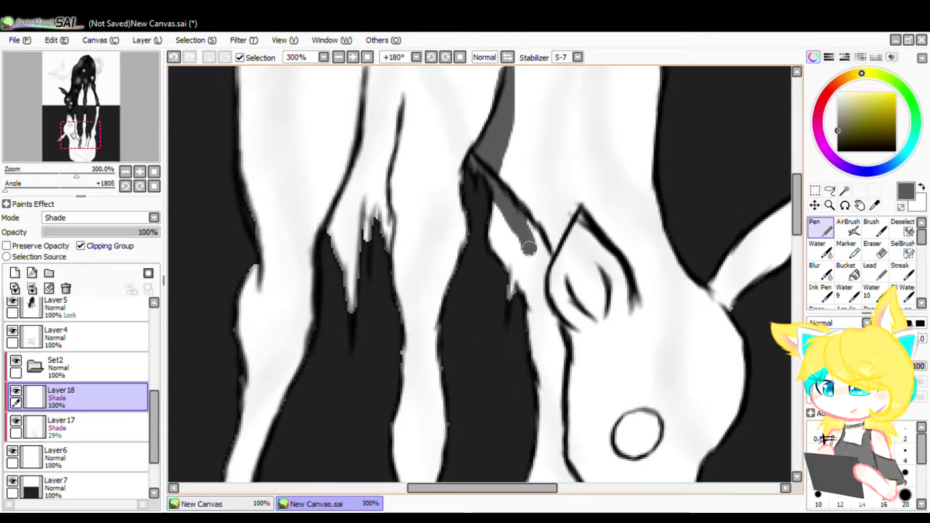
pyautogui.moveTo(559, 388)
pyautogui.mouseDown()
pyautogui.moveTo(557, 198)
pyautogui.moveTo(560, 284)
pyautogui.mouseUp()
# Paint dark grey Pen shading along the underside of the white deer's jaw and over its nose
pyautogui.moveTo(550, 215); pyautogui.dragTo(633, 380)
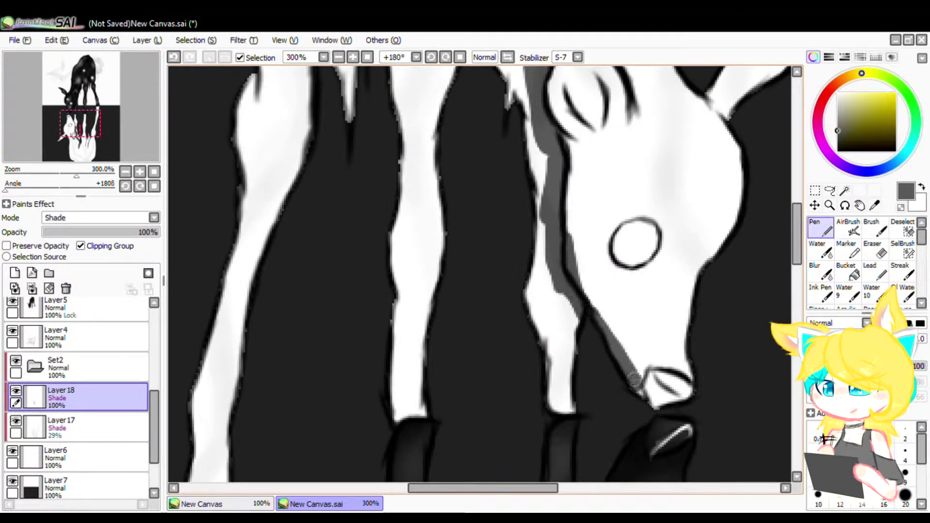
pyautogui.scroll(3, 704, 406)
pyautogui.moveTo(674, 309)
pyautogui.mouseDown()
pyautogui.moveTo(627, 290)
pyautogui.moveTo(549, 320)
pyautogui.moveTo(548, 370)
pyautogui.mouseUp()
pyautogui.moveTo(574, 327)
pyautogui.mouseDown()
pyautogui.moveTo(644, 394)
pyautogui.moveTo(678, 371)
pyautogui.mouseUp()
pyautogui.scroll(-8, 519, 360)
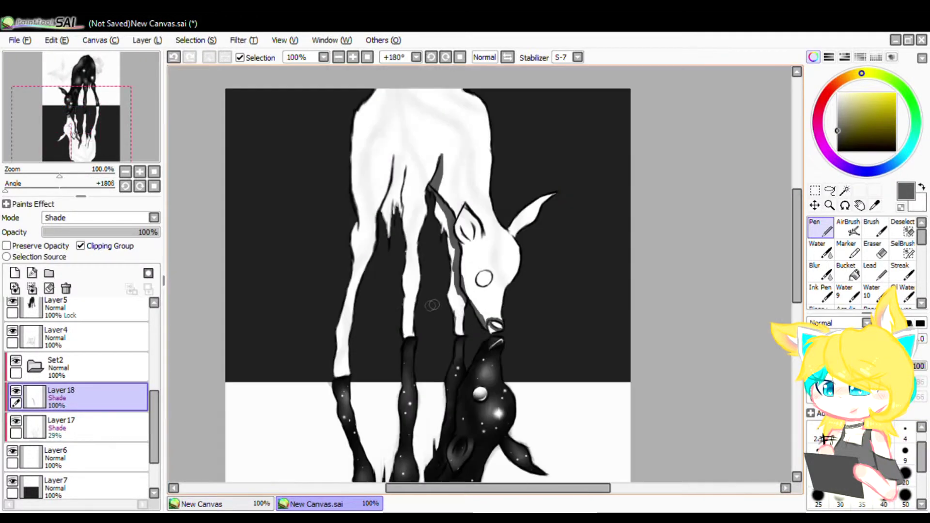
# Fill the area between the white deer's two hind-leg crease lines with dark grey Pen shading
pyautogui.scroll(4, 520, 360)
pyautogui.scroll(-4, 300, 424)
pyautogui.scroll(5, 484, 271)
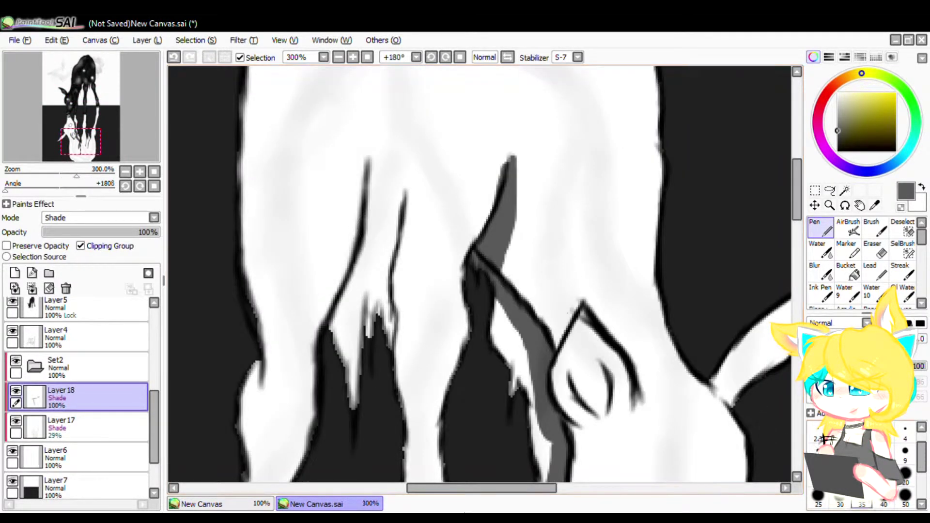
pyautogui.moveTo(406, 224)
pyautogui.mouseDown()
pyautogui.moveTo(383, 184)
pyautogui.moveTo(373, 281)
pyautogui.moveTo(328, 367)
pyautogui.mouseUp()
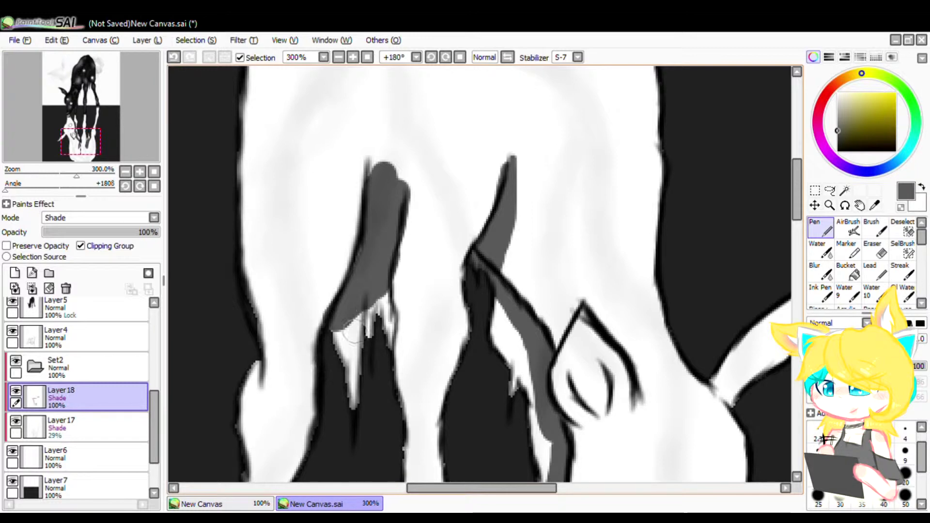
pyautogui.scroll(-4, 373, 361)
pyautogui.scroll(3, 304, 270)
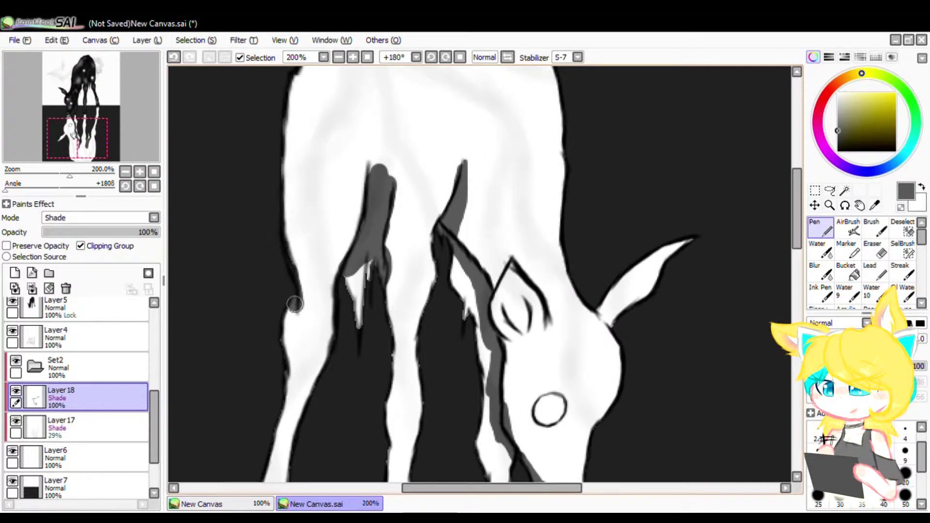
# Paint dark grey Pen shading along the white deer's rear outline and the upper edge of its body
pyautogui.moveTo(295, 304); pyautogui.dragTo(291, 178)
pyautogui.scroll(-2, 281, 196)
pyautogui.scroll(2, 327, 113)
pyautogui.moveTo(246, 257); pyautogui.dragTo(265, 171)
pyautogui.moveTo(340, 143)
pyautogui.mouseDown()
pyautogui.moveTo(364, 125)
pyautogui.moveTo(396, 133)
pyautogui.mouseUp()
pyautogui.moveTo(427, 162); pyautogui.dragTo(452, 139)
pyautogui.scroll(-2, 465, 139)
pyautogui.scroll(3, 493, 264)
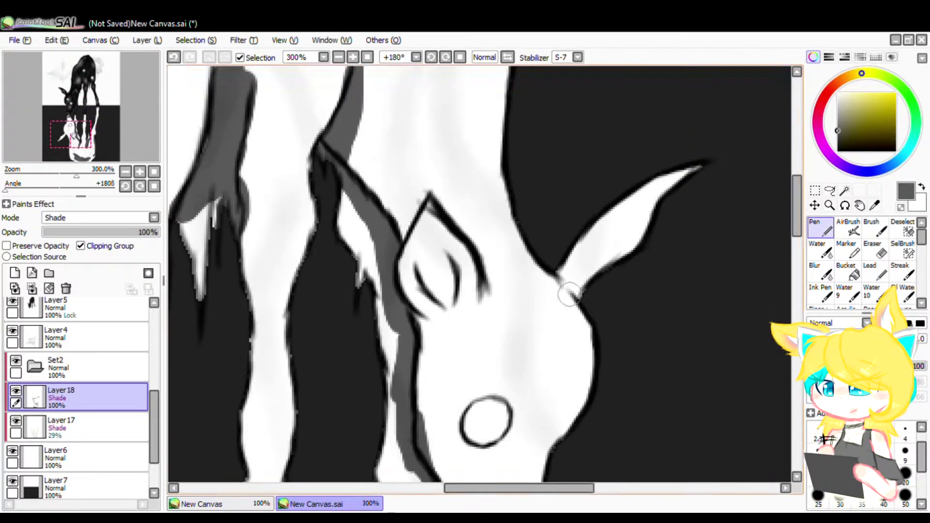
# Paint dark grey Pen shading on both ears, the neck behind the near ear and the snout of the white deer
pyautogui.scroll(1, 568, 254)
pyautogui.moveTo(583, 264)
pyautogui.mouseDown()
pyautogui.moveTo(571, 294)
pyautogui.moveTo(594, 276)
pyautogui.moveTo(622, 208)
pyautogui.mouseUp()
pyautogui.scroll(1, 363, 293)
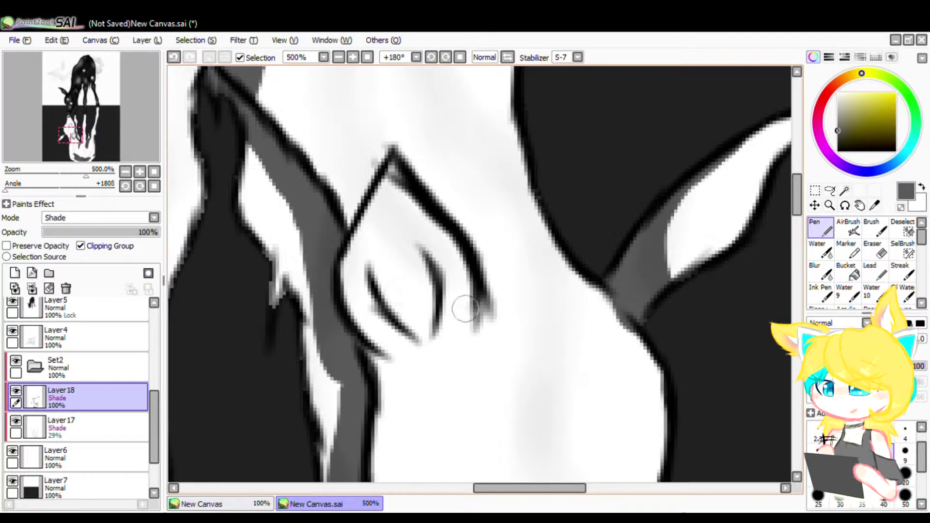
pyautogui.moveTo(327, 233)
pyautogui.mouseDown()
pyautogui.moveTo(415, 87)
pyautogui.moveTo(442, 87)
pyautogui.moveTo(504, 290)
pyautogui.moveTo(454, 204)
pyautogui.moveTo(430, 132)
pyautogui.mouseUp()
pyautogui.scroll(2, 356, 271)
pyautogui.moveTo(388, 255)
pyautogui.mouseDown()
pyautogui.moveTo(422, 252)
pyautogui.moveTo(426, 317)
pyautogui.mouseUp()
pyautogui.scroll(-5, 425, 318)
pyautogui.scroll(4, 479, 319)
pyautogui.moveTo(516, 350)
pyautogui.mouseDown()
pyautogui.moveTo(537, 378)
pyautogui.moveTo(507, 325)
pyautogui.moveTo(414, 316)
pyautogui.moveTo(499, 363)
pyautogui.moveTo(482, 191)
pyautogui.moveTo(426, 197)
pyautogui.moveTo(301, 102)
pyautogui.moveTo(414, 271)
pyautogui.mouseUp()
pyautogui.scroll(-5, 490, 276)
# Soften the dark shading on the white deer's snout and jaw with the Blur tool
pyautogui.click(819, 272)
pyautogui.scroll(4, 490, 343)
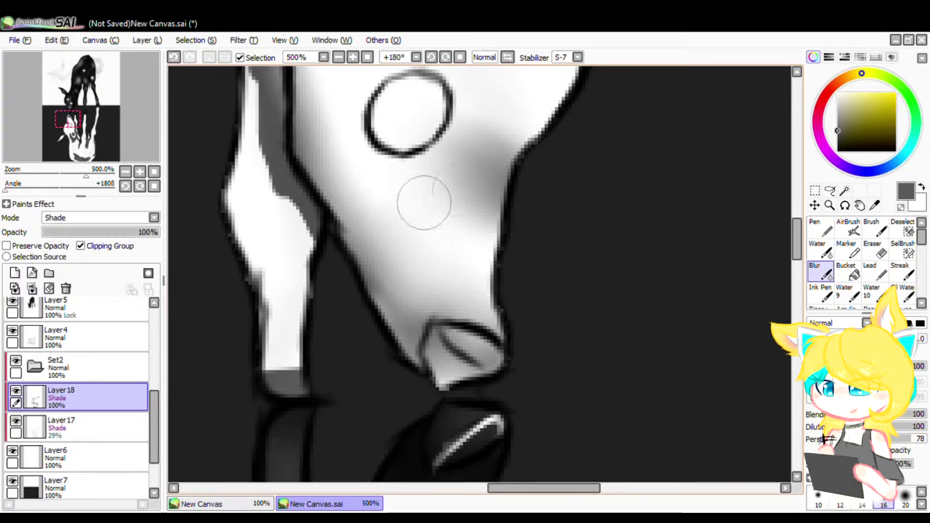
pyautogui.scroll(-5, 423, 201)
pyautogui.scroll(3, 396, 131)
pyautogui.moveTo(422, 189)
pyautogui.mouseDown()
pyautogui.moveTo(412, 150)
pyautogui.moveTo(440, 205)
pyautogui.mouseUp()
pyautogui.scroll(1, 440, 204)
# Blur the shading on the white deer's ears, neck and the leg behind the head
pyautogui.moveTo(421, 87)
pyautogui.mouseDown()
pyautogui.moveTo(538, 159)
pyautogui.moveTo(503, 145)
pyautogui.moveTo(543, 322)
pyautogui.mouseUp()
pyautogui.moveTo(499, 203); pyautogui.dragTo(405, 149)
pyautogui.moveTo(696, 193)
pyautogui.mouseDown()
pyautogui.moveTo(748, 166)
pyautogui.moveTo(659, 328)
pyautogui.mouseUp()
pyautogui.scroll(-2, 549, 302)
pyautogui.scroll(1, 436, 147)
pyautogui.moveTo(439, 189)
pyautogui.mouseDown()
pyautogui.moveTo(458, 124)
pyautogui.moveTo(438, 242)
pyautogui.moveTo(495, 395)
pyautogui.moveTo(440, 252)
pyautogui.mouseUp()
pyautogui.scroll(-3, 440, 249)
pyautogui.scroll(2, 474, 362)
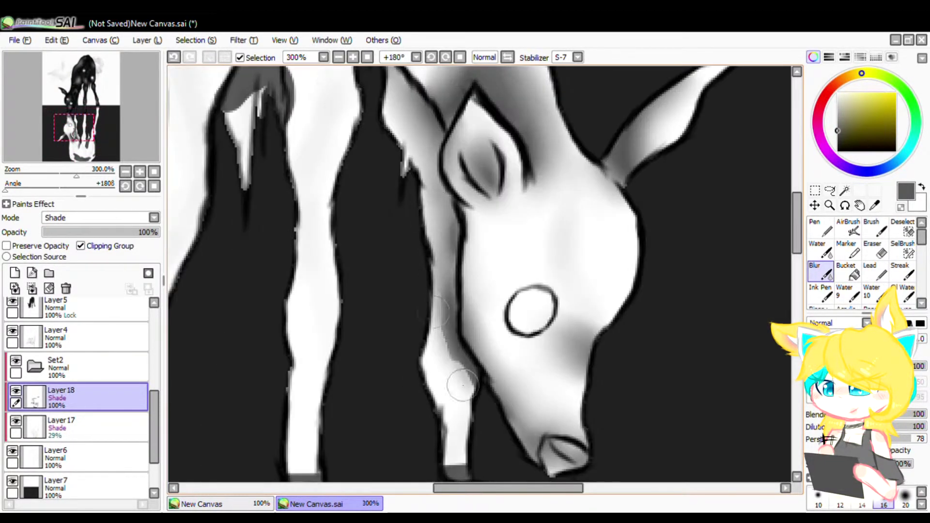
# Blur the remaining dark shading on the white deer's legs, hind creases and body
pyautogui.scroll(-3, 415, 461)
pyautogui.scroll(2, 390, 401)
pyautogui.scroll(2, 409, 125)
pyautogui.moveTo(389, 161)
pyautogui.mouseDown()
pyautogui.moveTo(357, 235)
pyautogui.moveTo(360, 93)
pyautogui.moveTo(336, 278)
pyautogui.moveTo(353, 307)
pyautogui.mouseUp()
pyautogui.moveTo(248, 306)
pyautogui.mouseDown()
pyautogui.moveTo(244, 390)
pyautogui.moveTo(254, 97)
pyautogui.mouseUp()
pyautogui.scroll(1, 257, 177)
pyautogui.moveTo(327, 98); pyautogui.dragTo(668, 97)
pyautogui.moveTo(579, 218)
pyautogui.mouseDown()
pyautogui.moveTo(591, 187)
pyautogui.moveTo(442, 115)
pyautogui.moveTo(712, 139)
pyautogui.moveTo(422, 241)
pyautogui.mouseUp()
pyautogui.moveTo(226, 203); pyautogui.dragTo(224, 266)
pyautogui.scroll(-4, 229, 125)
# Set Layer18's opacity to 69% and check the reference drawing
pyautogui.moveTo(104, 232)
pyautogui.mouseDown()
pyautogui.moveTo(83, 233)
pyautogui.moveTo(123, 232)
pyautogui.mouseUp()
pyautogui.click(258, 504)
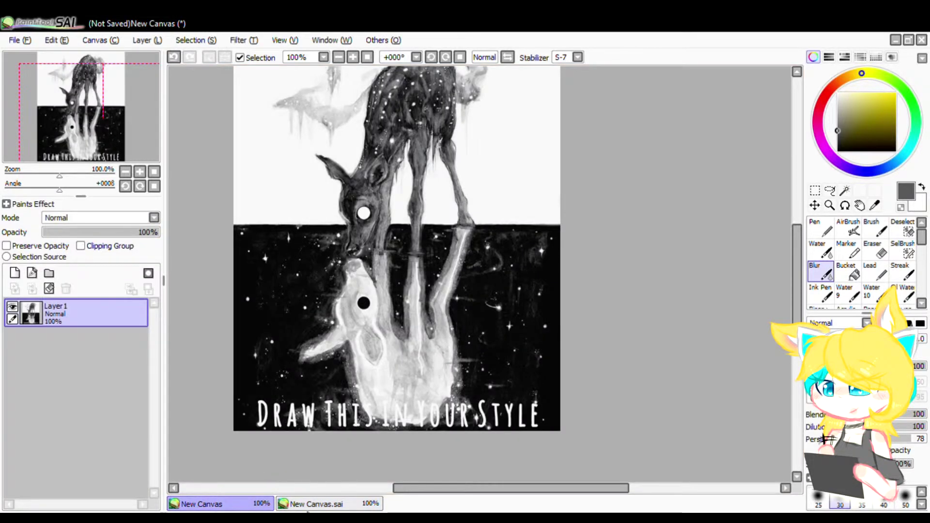
pyautogui.click(317, 506)
# Fill the white deer's eye with near-black Pen strokes on a new layer inside Set2
pyautogui.click(75, 458)
pyautogui.click(14, 273)
pyautogui.click(820, 227)
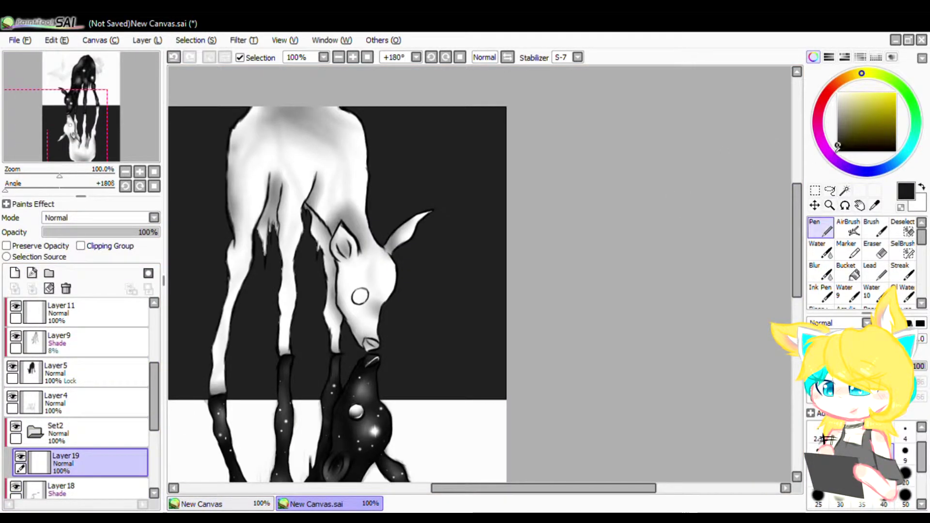
pyautogui.scroll(8, 353, 295)
pyautogui.moveTo(386, 303); pyautogui.dragTo(391, 374)
pyautogui.hotkey('ctrl', 'z')
pyautogui.moveTo(375, 340)
pyautogui.mouseDown()
pyautogui.moveTo(405, 368)
pyautogui.moveTo(391, 364)
pyautogui.moveTo(472, 348)
pyautogui.moveTo(469, 276)
pyautogui.moveTo(379, 303)
pyautogui.moveTo(402, 358)
pyautogui.mouseUp()
pyautogui.scroll(-2, 29, 339)
# Shade the upper part of the eye black on a new clipped layer at 54% opacity, blurring its edge
pyautogui.click(15, 289)
pyautogui.click(103, 246)
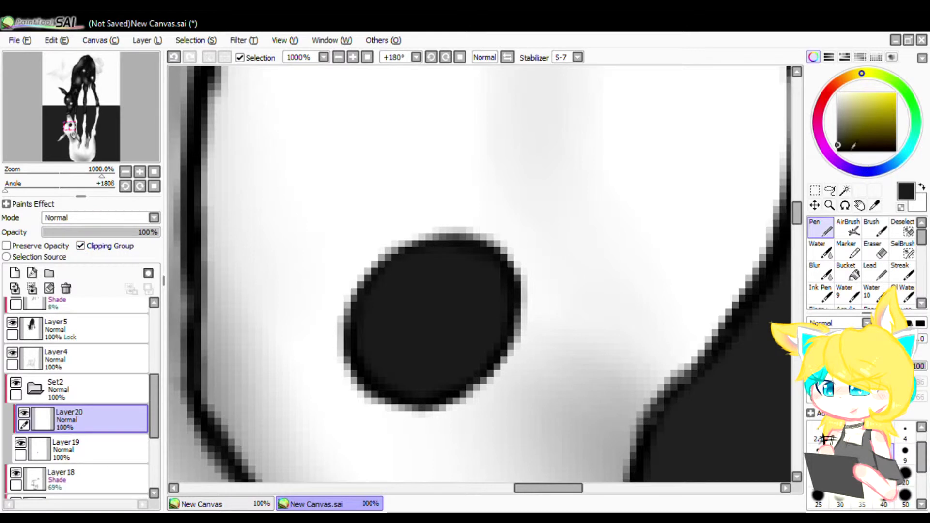
pyautogui.moveTo(336, 298); pyautogui.dragTo(329, 286)
pyautogui.click(820, 271)
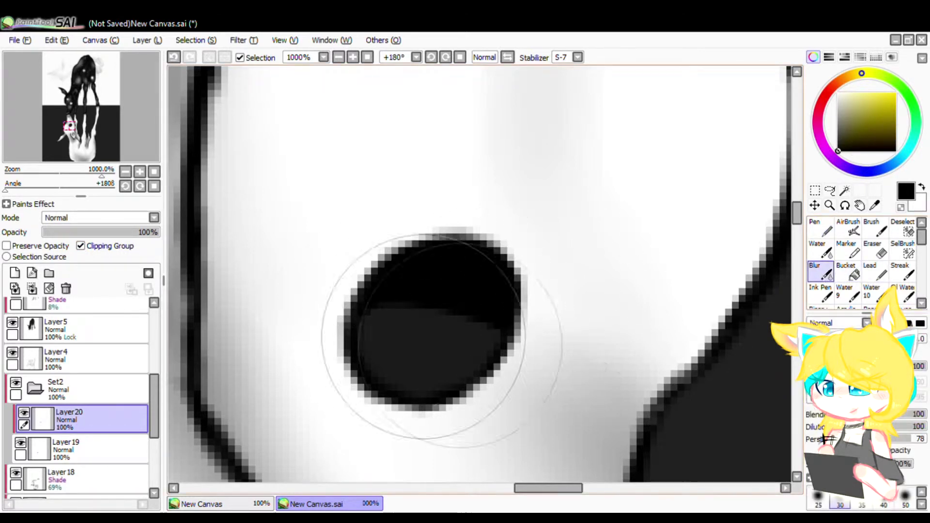
pyautogui.moveTo(456, 291)
pyautogui.mouseDown()
pyautogui.moveTo(380, 321)
pyautogui.moveTo(496, 302)
pyautogui.mouseUp()
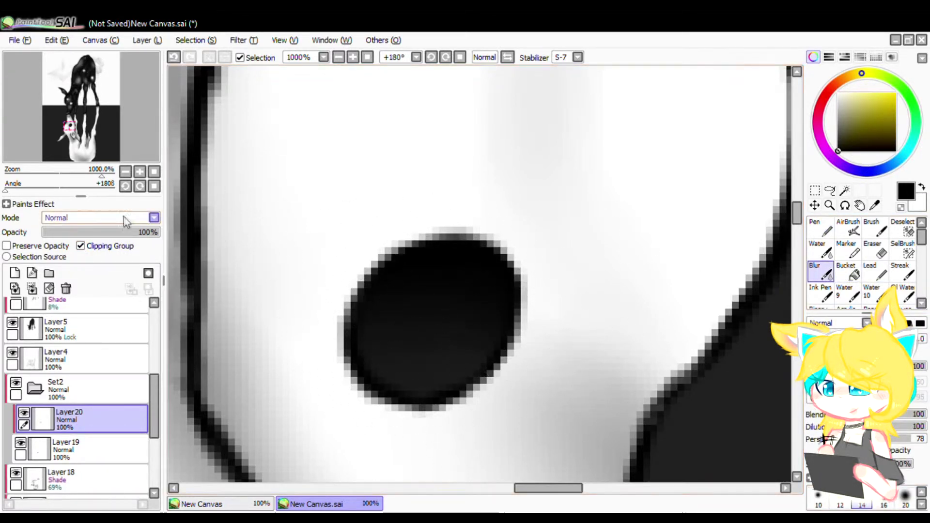
# Add a second clipped layer and shade the eye further with the Pen, softening it with Blur
pyautogui.click(15, 272)
pyautogui.click(820, 228)
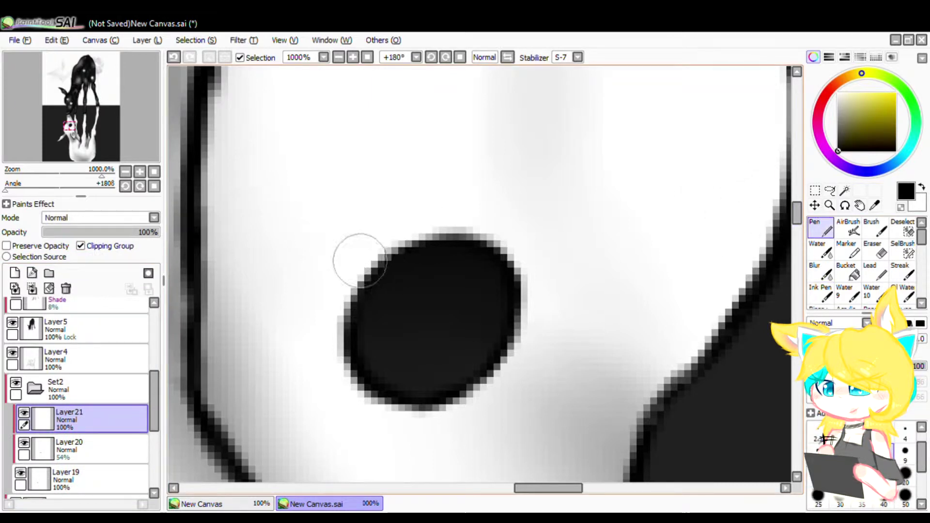
pyautogui.click(820, 272)
# Draw a white Pencil reflection along the eye's lower edge on a new clipped Luminosity layer at 13% opacity
pyautogui.click(15, 272)
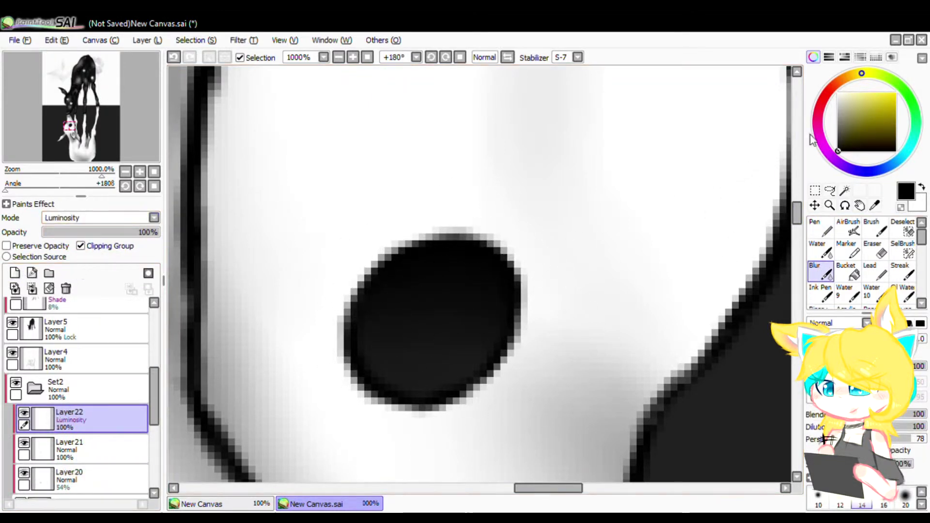
pyautogui.click(838, 93)
pyautogui.scroll(-10, 834, 279)
pyautogui.click(827, 279)
pyautogui.moveTo(492, 312)
pyautogui.mouseDown()
pyautogui.moveTo(423, 368)
pyautogui.moveTo(479, 329)
pyautogui.mouseUp()
pyautogui.click(861, 477)
pyautogui.scroll(1, 439, 396)
pyautogui.hotkey('ctrl', 'z')
pyautogui.moveTo(361, 324)
pyautogui.mouseDown()
pyautogui.moveTo(476, 352)
pyautogui.moveTo(481, 335)
pyautogui.mouseUp()
pyautogui.moveTo(146, 232); pyautogui.dragTo(58, 240)
pyautogui.scroll(-3, 335, 227)
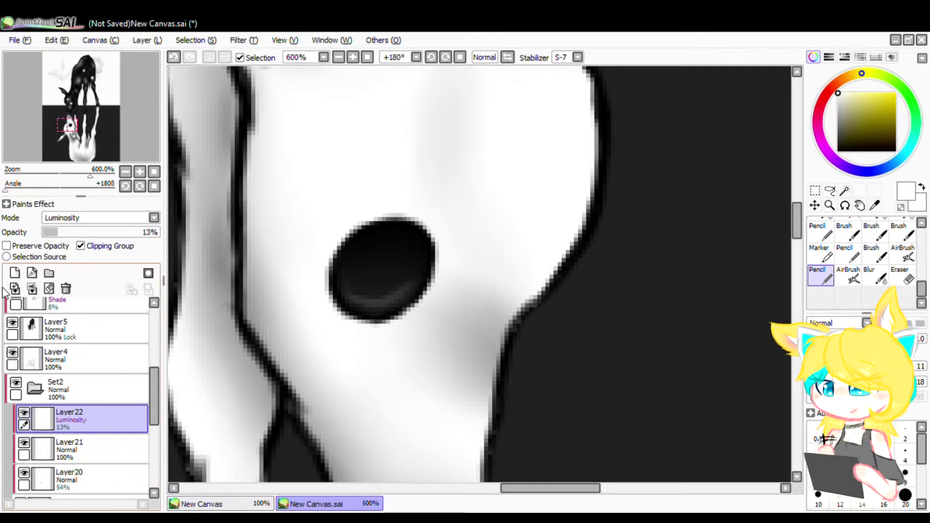
# Dab a white AirBrush highlight on the eye on another clipped Luminosity layer and reduce that layer's opacity
pyautogui.click(14, 272)
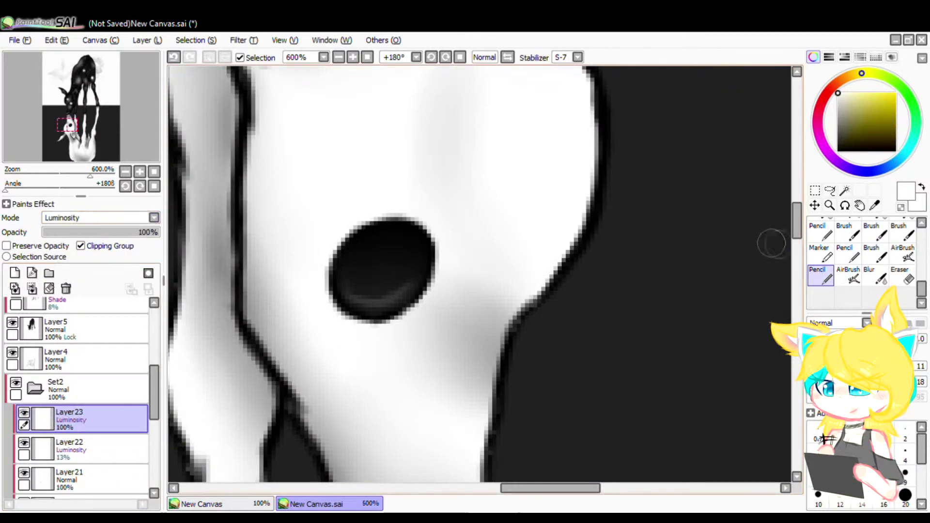
pyautogui.scroll(8, 846, 247)
pyautogui.click(850, 229)
pyautogui.click(361, 330)
pyautogui.moveTo(96, 228); pyautogui.dragTo(86, 239)
# Collapse Set2 and add a clipped Normal layer directly above Layer18
pyautogui.click(31, 393)
pyautogui.click(69, 416)
pyautogui.scroll(-2, 69, 417)
pyautogui.click(14, 273)
pyautogui.scroll(-3, 454, 310)
pyautogui.scroll(-8, 822, 271)
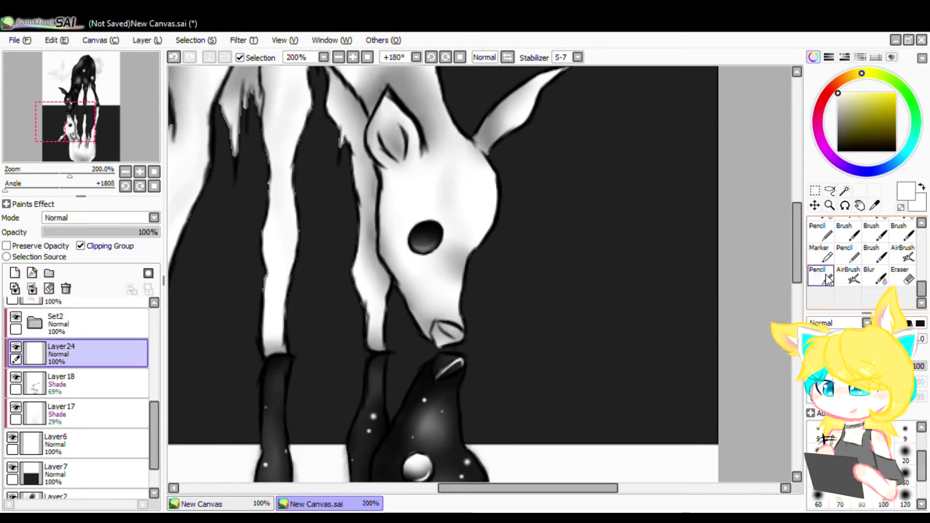
# Draw white Pencil highlights on the white deer's nose
pyautogui.click(821, 277)
pyautogui.scroll(5, 436, 333)
pyautogui.moveTo(465, 281)
pyautogui.mouseDown()
pyautogui.moveTo(559, 350)
pyautogui.moveTo(596, 360)
pyautogui.moveTo(451, 378)
pyautogui.mouseUp()
pyautogui.moveTo(440, 294); pyautogui.dragTo(457, 394)
pyautogui.scroll(-5, 454, 334)
pyautogui.scroll(-3, 447, 342)
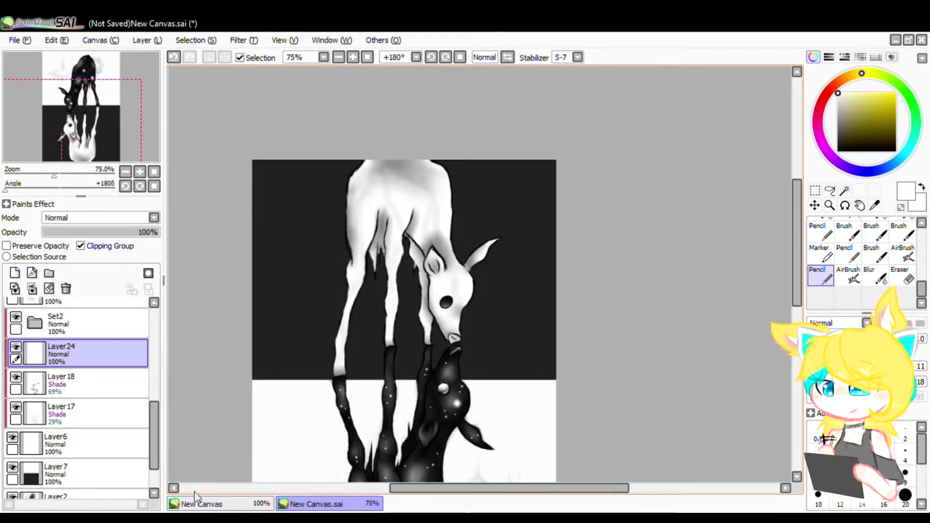
# Check the reference drawing, then select Layer4 and preserve its opacity
pyautogui.click(202, 503)
pyautogui.click(313, 504)
pyautogui.scroll(-1, 76, 448)
pyautogui.click(63, 403)
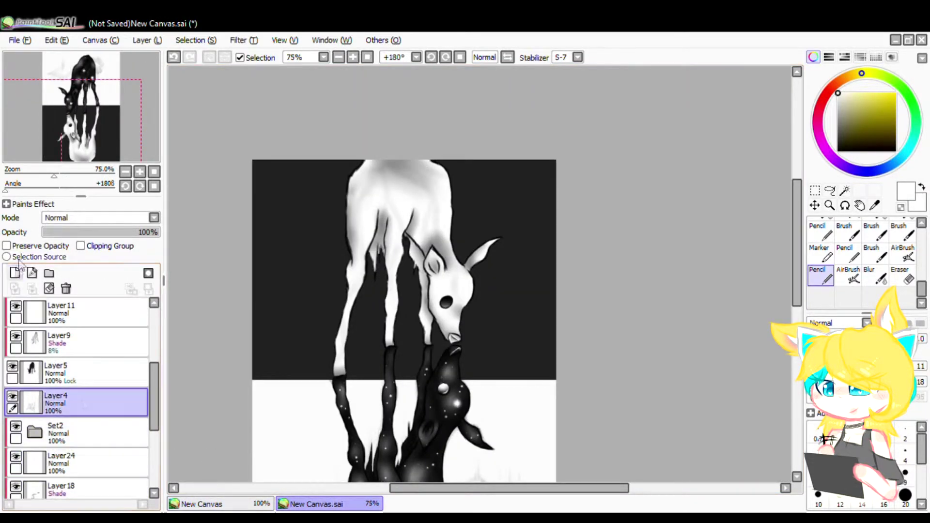
pyautogui.scroll(3, 884, 224)
# Try toning down Layer4's line art on the white deer with a large grey AirBrush
pyautogui.click(847, 227)
pyautogui.scroll(1, 395, 166)
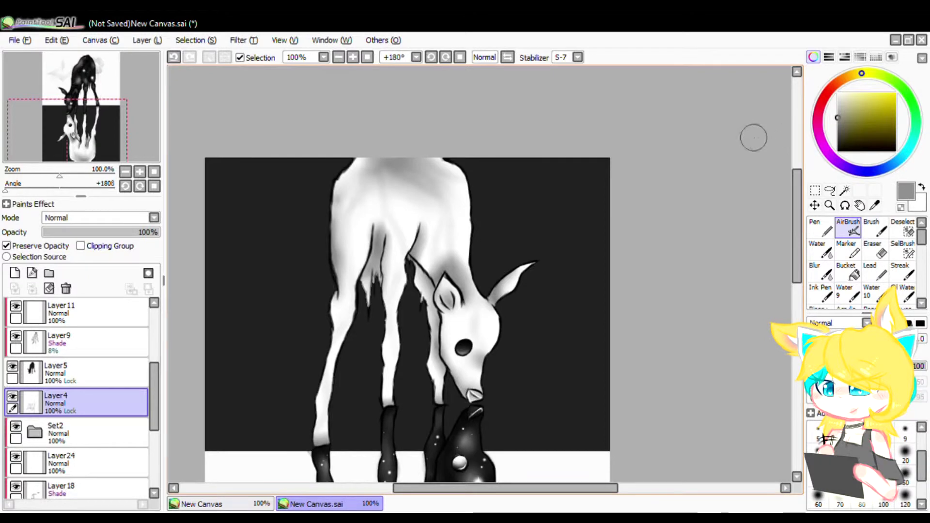
pyautogui.scroll(-3, 883, 465)
pyautogui.click(884, 477)
pyautogui.moveTo(468, 315)
pyautogui.mouseDown()
pyautogui.moveTo(495, 346)
pyautogui.moveTo(315, 247)
pyautogui.mouseUp()
pyautogui.scroll(2, 369, 334)
pyautogui.scroll(1, 370, 335)
pyautogui.scroll(-1, 77, 397)
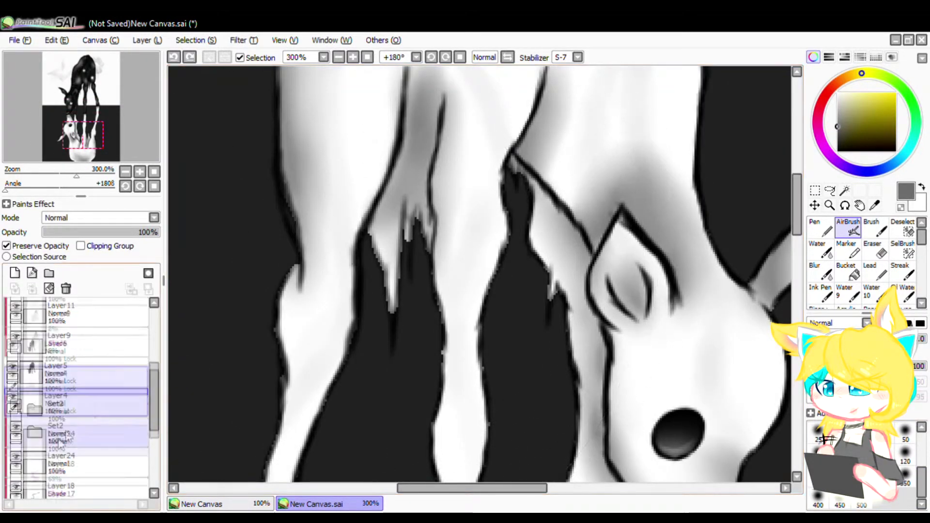
# Copy all of Layer4's line art, paste it directly above Layer6 without clipping, and merge it down into Layer6
pyautogui.scroll(-2, 389, 291)
pyautogui.hotkey('ctrl', 'a')
pyautogui.scroll(-5, 100, 448)
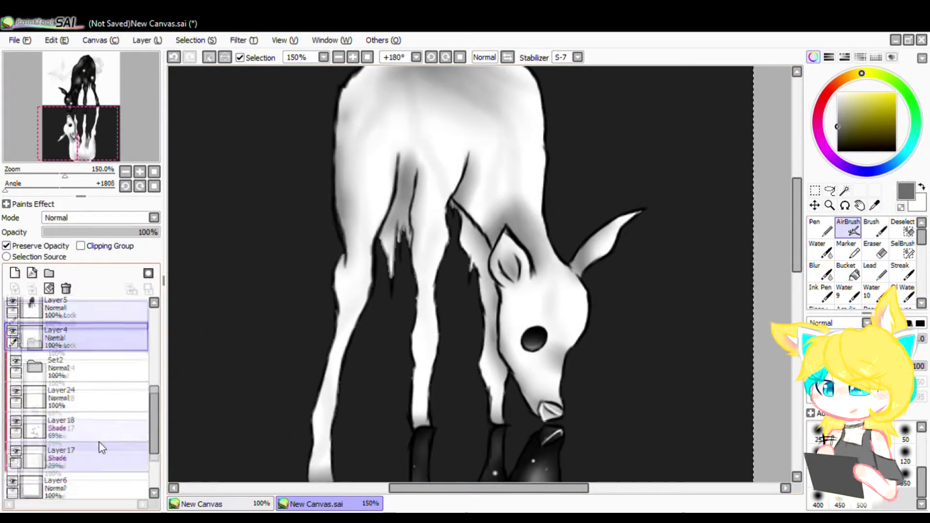
pyautogui.click(64, 433)
pyautogui.click(57, 400)
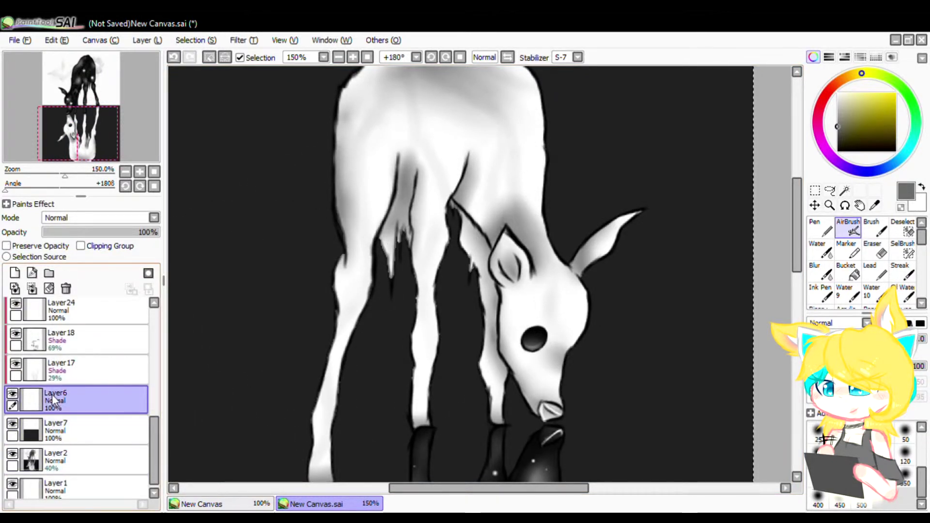
pyautogui.hotkey('ctrl', 'v')
pyautogui.click(81, 246)
pyautogui.click(32, 288)
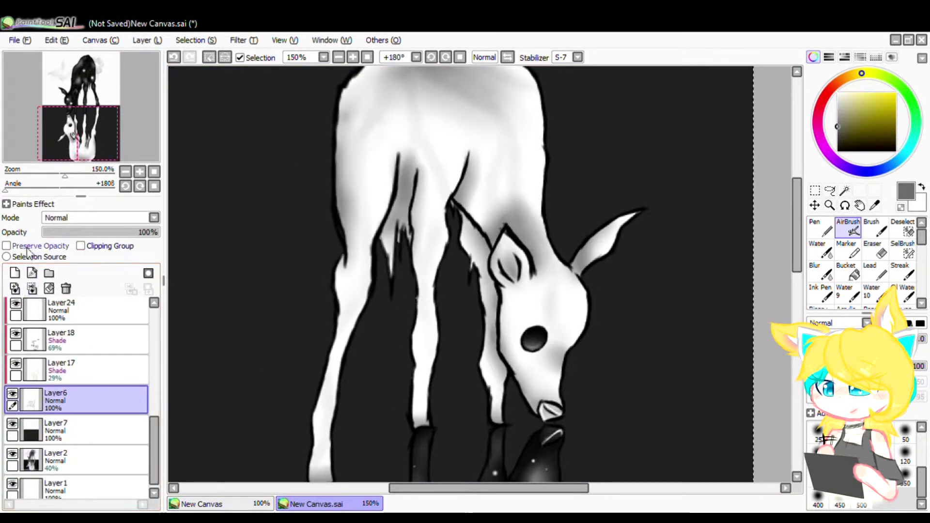
# Try lightening the white deer's outlines with AirBrush strokes on the opacity-preserved Layer6 and Layer4, and undo the strokes
pyautogui.click(922, 188)
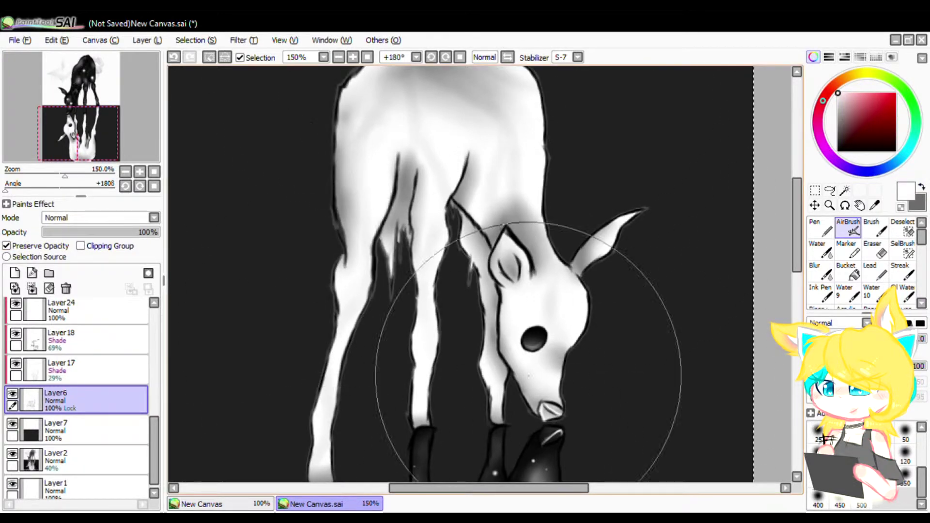
pyautogui.scroll(3, 69, 357)
pyautogui.click(68, 339)
pyautogui.click(922, 188)
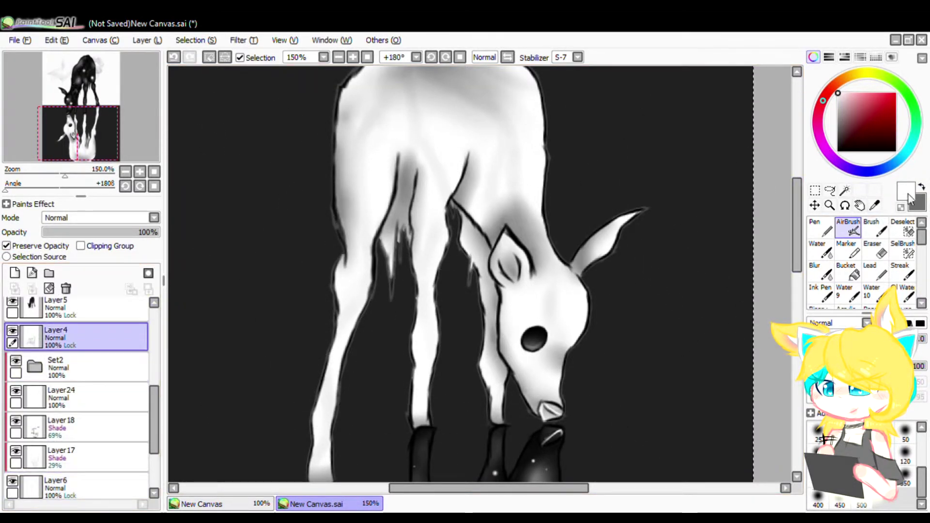
pyautogui.moveTo(727, 186); pyautogui.dragTo(506, 155)
pyautogui.hotkey('ctrl', 'z')
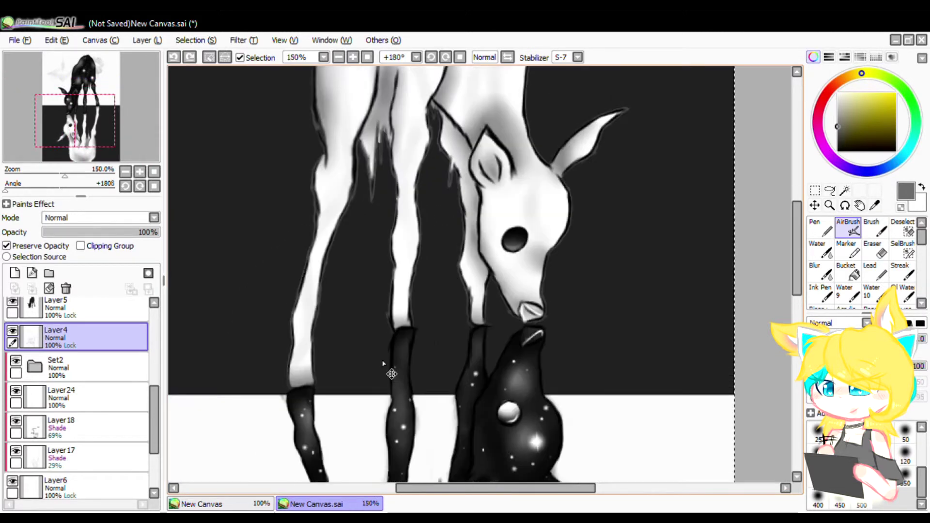
pyautogui.hotkey('ctrl', 'z')
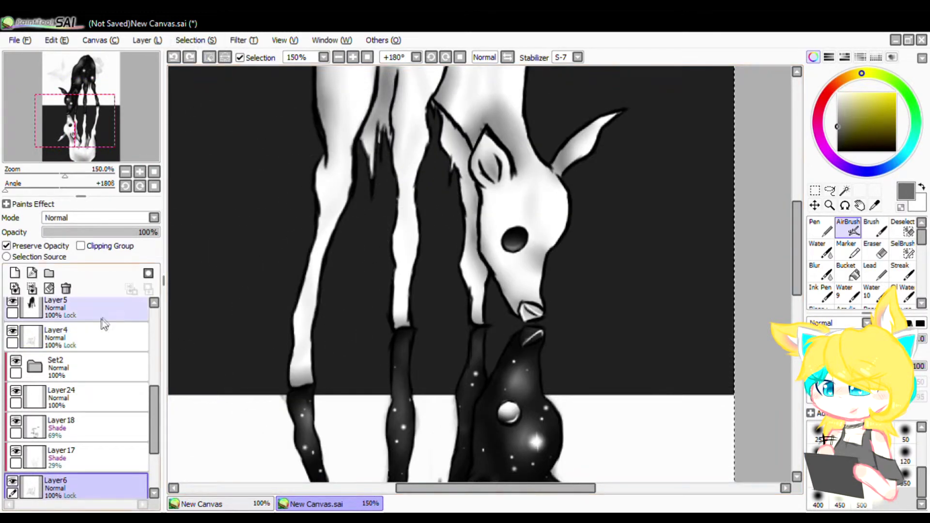
# Clear the selection and reset the canvas rotation to 0°
pyautogui.scroll(-2, 101, 322)
pyautogui.scroll(-3, 395, 250)
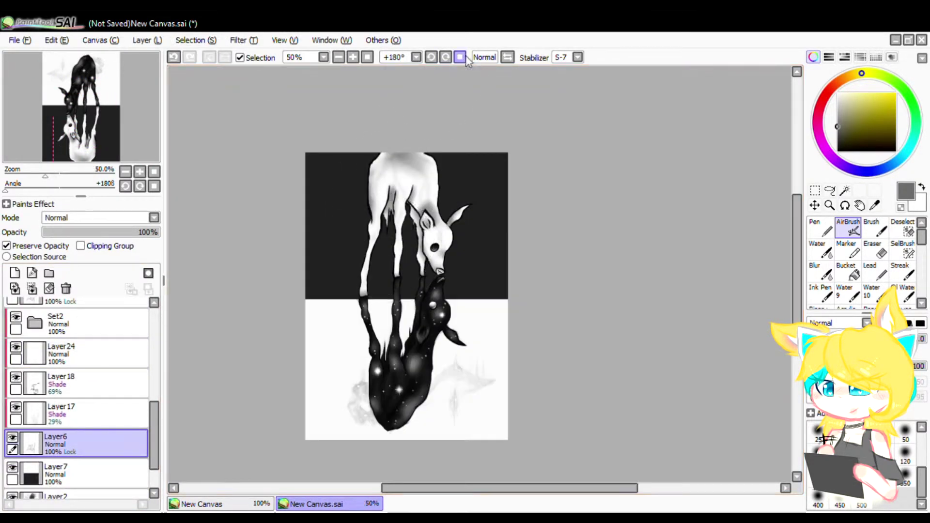
pyautogui.click(415, 57)
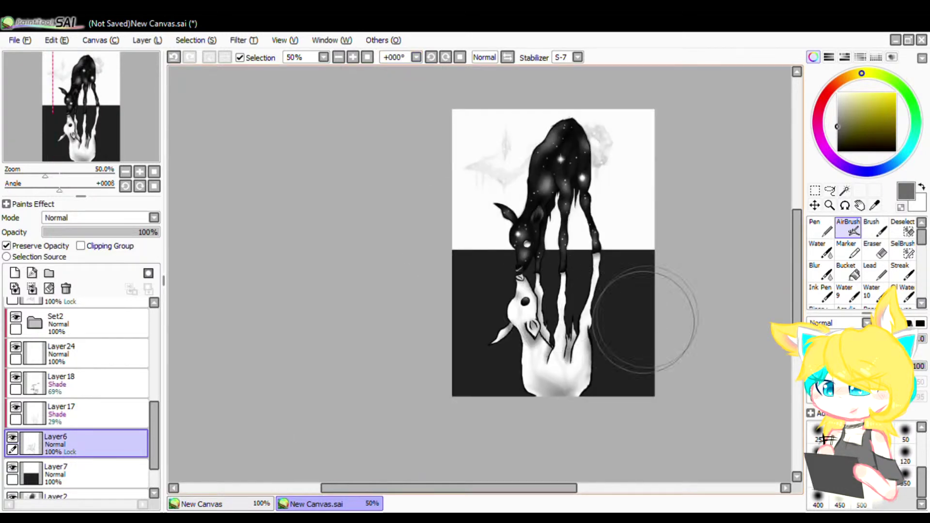
# Add a Normal layer directly above Layer2 and choose the Cloud2 brush with black
pyautogui.scroll(2, 677, 167)
pyautogui.scroll(-2, 74, 409)
pyautogui.click(59, 449)
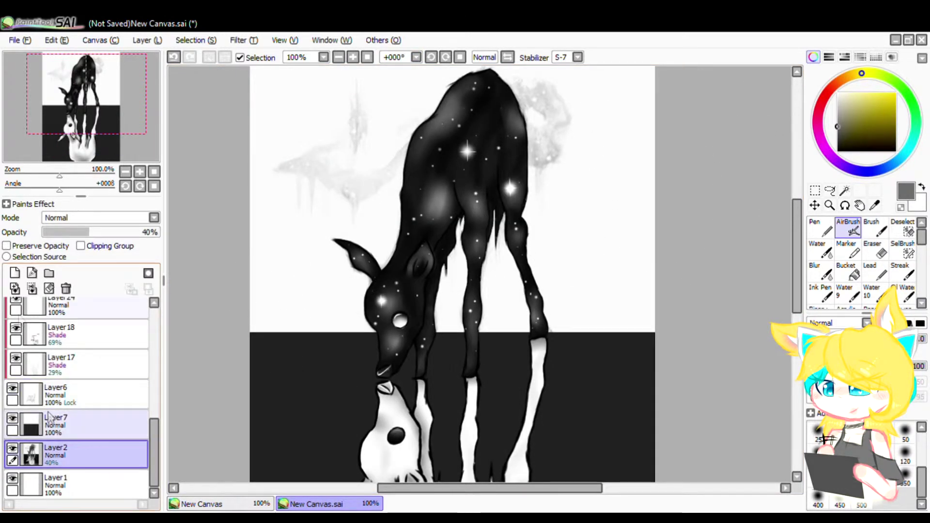
pyautogui.click(15, 274)
pyautogui.click(827, 227)
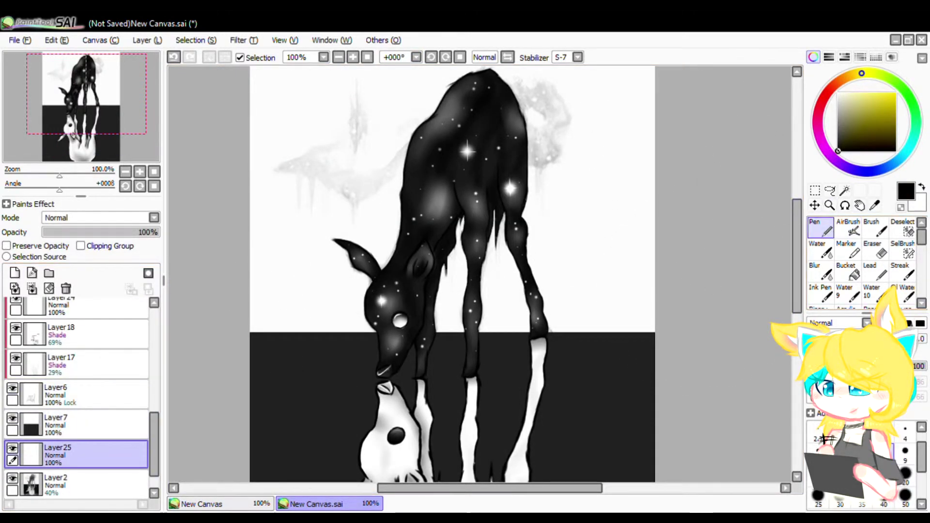
pyautogui.scroll(-4, 901, 290)
pyautogui.click(902, 292)
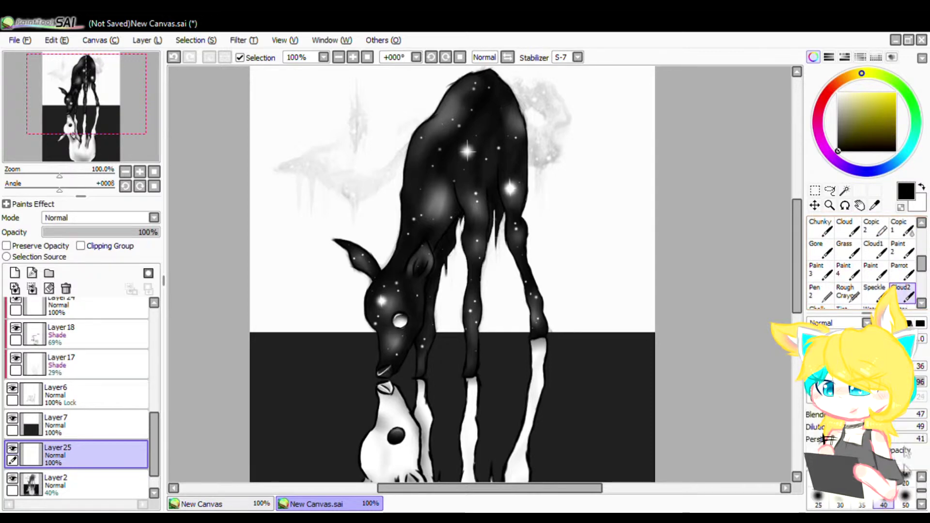
# Paint soft grey Cloud2 strokes over the reference's mist shapes on both sides of the black deer
pyautogui.click(818, 499)
pyautogui.scroll(-1, 529, 348)
pyautogui.scroll(4, 404, 181)
pyautogui.moveTo(399, 177)
pyautogui.mouseDown()
pyautogui.moveTo(368, 214)
pyautogui.moveTo(377, 156)
pyautogui.moveTo(384, 169)
pyautogui.moveTo(335, 248)
pyautogui.moveTo(216, 286)
pyautogui.moveTo(352, 366)
pyautogui.moveTo(277, 323)
pyautogui.moveTo(346, 351)
pyautogui.moveTo(437, 359)
pyautogui.moveTo(498, 297)
pyautogui.moveTo(404, 376)
pyautogui.moveTo(419, 357)
pyautogui.moveTo(359, 372)
pyautogui.moveTo(302, 358)
pyautogui.moveTo(219, 294)
pyautogui.moveTo(238, 279)
pyautogui.moveTo(265, 341)
pyautogui.moveTo(418, 394)
pyautogui.moveTo(524, 312)
pyautogui.moveTo(413, 382)
pyautogui.mouseUp()
pyautogui.scroll(-4, 314, 337)
pyautogui.scroll(5, 466, 319)
pyautogui.moveTo(466, 319)
pyautogui.mouseDown()
pyautogui.moveTo(442, 304)
pyautogui.moveTo(523, 247)
pyautogui.moveTo(530, 225)
pyautogui.moveTo(500, 166)
pyautogui.mouseUp()
pyautogui.scroll(1, 500, 166)
pyautogui.moveTo(473, 224)
pyautogui.mouseDown()
pyautogui.moveTo(378, 185)
pyautogui.moveTo(470, 322)
pyautogui.moveTo(452, 305)
pyautogui.mouseUp()
pyautogui.scroll(-3, 452, 305)
pyautogui.moveTo(422, 248)
pyautogui.mouseDown()
pyautogui.moveTo(372, 272)
pyautogui.moveTo(426, 276)
pyautogui.moveTo(401, 353)
pyautogui.mouseUp()
pyautogui.scroll(-3, 457, 267)
pyautogui.scroll(2, 303, 346)
pyautogui.scroll(2, 242, 343)
# Paint soft grey drips hanging down from the mist band beside the black deer with the Cloud2 brush
pyautogui.moveTo(407, 281); pyautogui.dragTo(409, 402)
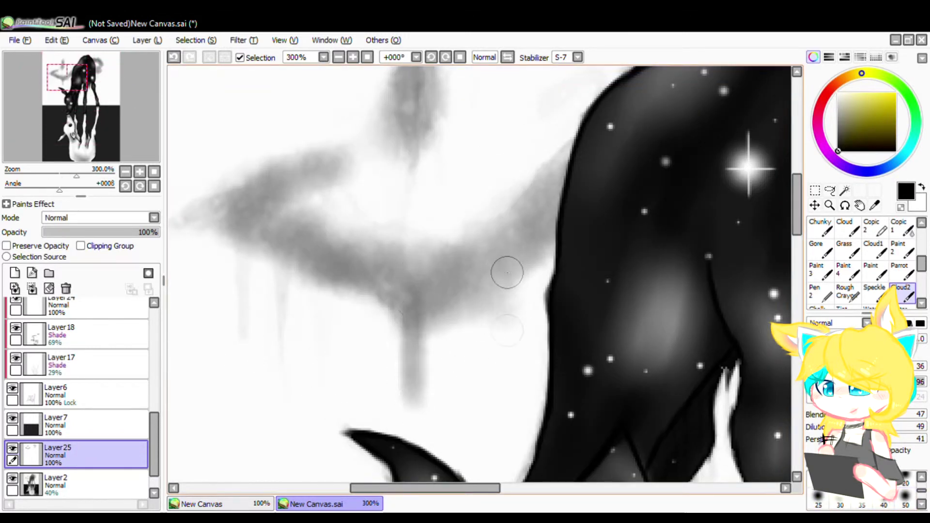
pyautogui.moveTo(507, 261); pyautogui.dragTo(506, 346)
pyautogui.moveTo(271, 343)
pyautogui.mouseDown()
pyautogui.moveTo(279, 237)
pyautogui.moveTo(243, 228)
pyautogui.moveTo(240, 281)
pyautogui.moveTo(242, 242)
pyautogui.mouseUp()
# Hide the Layer2 reference and add an unclipped Normal layer directly above Layer25
pyautogui.scroll(-2, 75, 428)
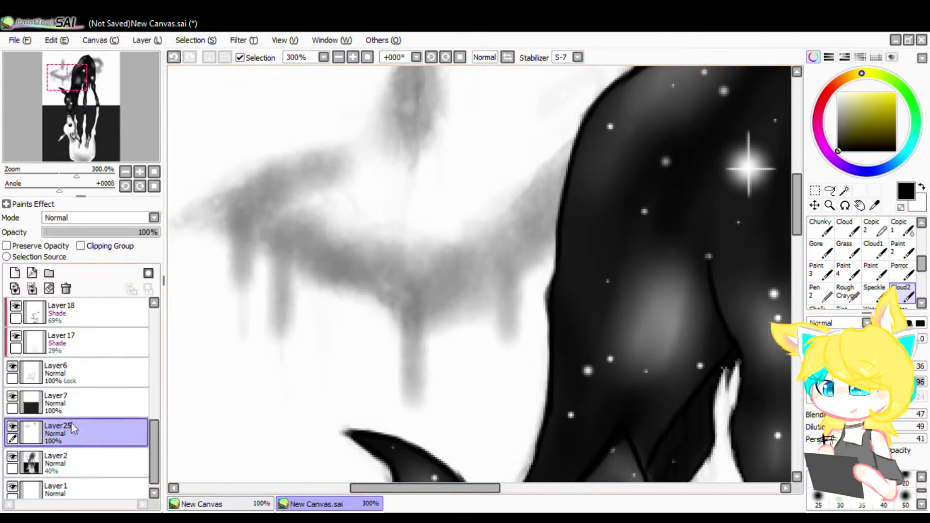
pyautogui.click(12, 448)
pyautogui.click(14, 273)
pyautogui.click(81, 246)
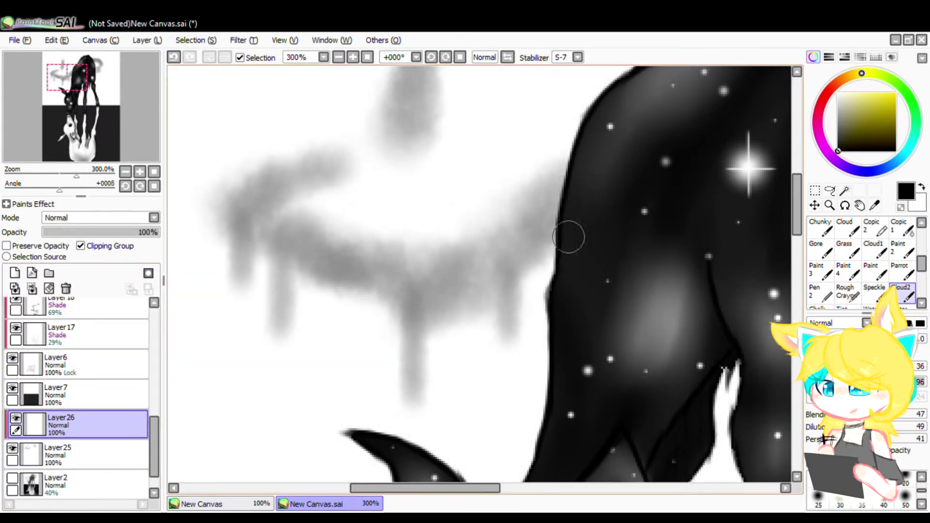
pyautogui.click(81, 246)
# Darken the cores of the mist band, wisp and drips with Cloud2 strokes on Layer26
pyautogui.moveTo(564, 195)
pyautogui.mouseDown()
pyautogui.moveTo(531, 229)
pyautogui.moveTo(507, 320)
pyautogui.mouseUp()
pyautogui.moveTo(537, 211)
pyautogui.mouseDown()
pyautogui.moveTo(415, 384)
pyautogui.moveTo(500, 271)
pyautogui.moveTo(454, 289)
pyautogui.moveTo(299, 246)
pyautogui.moveTo(362, 290)
pyautogui.moveTo(252, 218)
pyautogui.moveTo(245, 205)
pyautogui.moveTo(339, 165)
pyautogui.mouseUp()
pyautogui.scroll(-2, 305, 198)
pyautogui.scroll(2, 305, 198)
pyautogui.moveTo(305, 198)
pyautogui.mouseDown()
pyautogui.moveTo(371, 223)
pyautogui.moveTo(353, 260)
pyautogui.moveTo(389, 87)
pyautogui.moveTo(357, 259)
pyautogui.mouseUp()
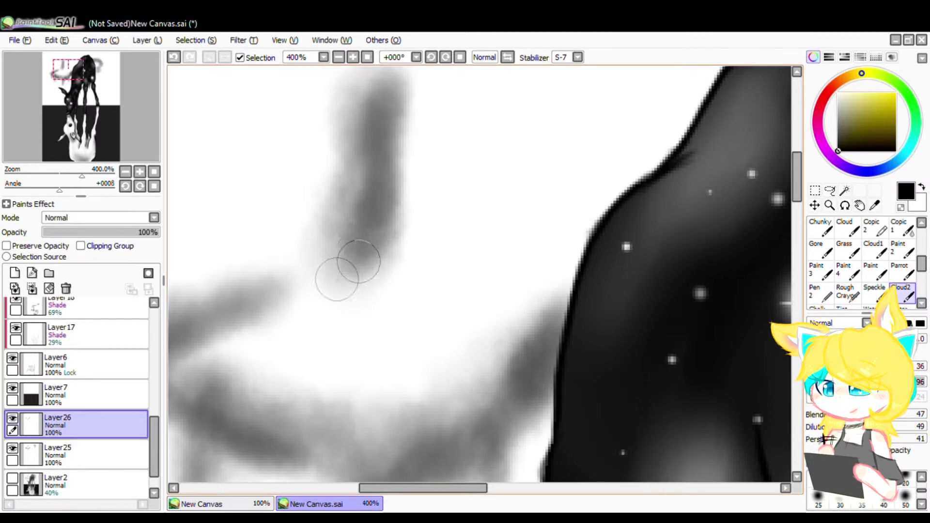
pyautogui.scroll(-4, 409, 203)
pyautogui.scroll(4, 409, 204)
pyautogui.moveTo(417, 206)
pyautogui.mouseDown()
pyautogui.moveTo(493, 207)
pyautogui.moveTo(521, 290)
pyautogui.moveTo(473, 334)
pyautogui.moveTo(492, 363)
pyautogui.moveTo(483, 333)
pyautogui.mouseUp()
# Check the reference drawing and fill the Layer1 background with a very light grey using the Bucket
pyautogui.click(253, 505)
pyautogui.scroll(-1, 330, 422)
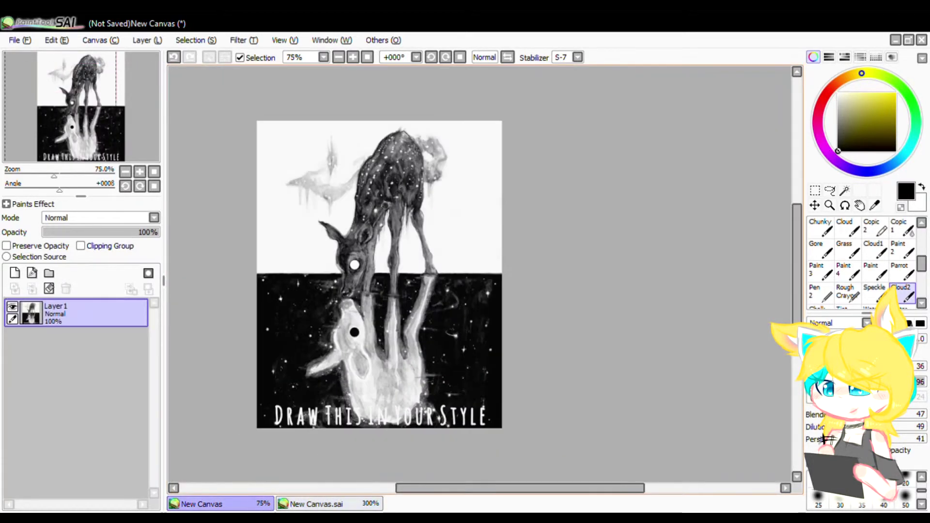
pyautogui.scroll(1, 389, 185)
pyautogui.click(333, 505)
pyautogui.scroll(-4, 499, 176)
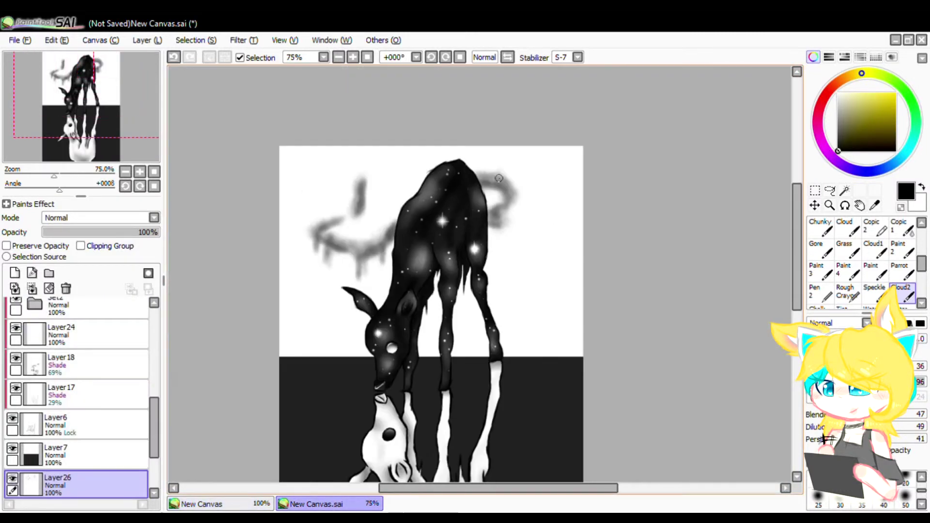
pyautogui.scroll(-3, 135, 407)
pyautogui.click(92, 484)
pyautogui.scroll(5, 872, 251)
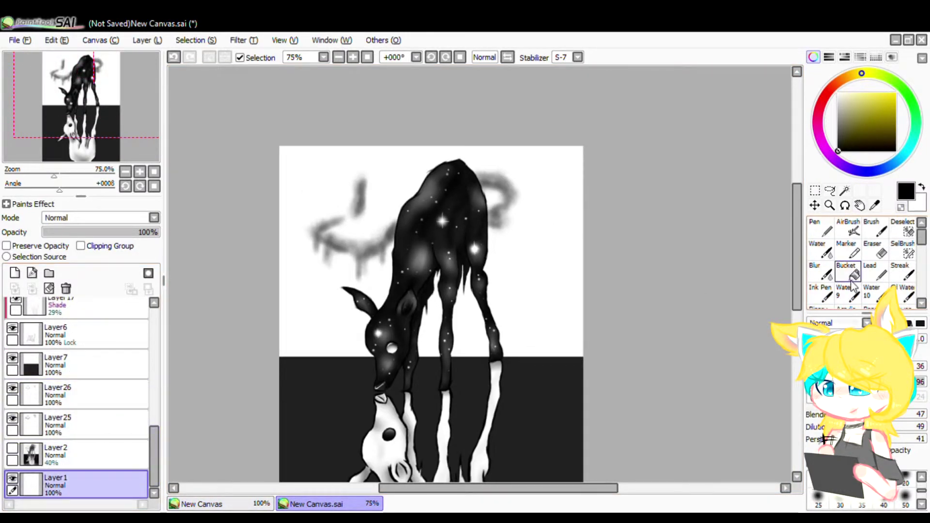
pyautogui.click(851, 278)
pyautogui.click(839, 103)
pyautogui.click(514, 240)
# Add a Normal layer directly above Layer26 and dab small white AirBrush stars over the grey mist
pyautogui.click(61, 395)
pyautogui.click(14, 273)
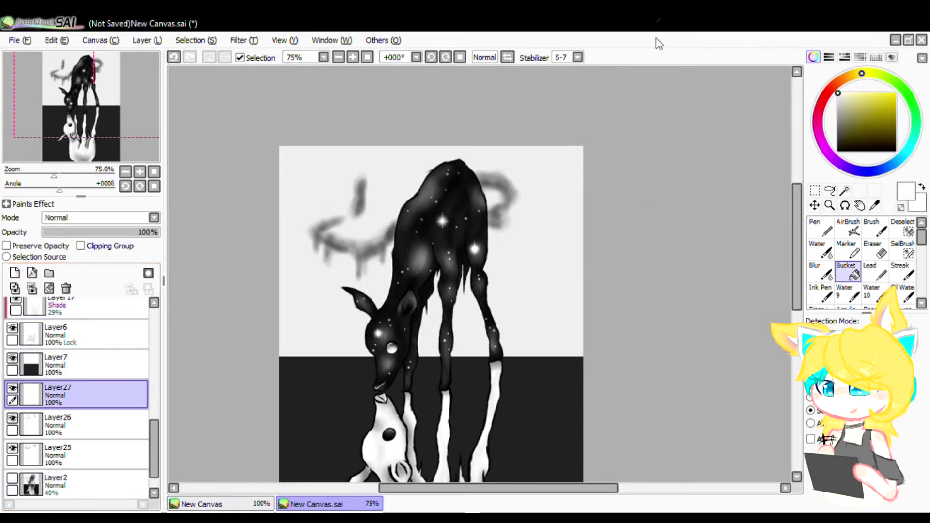
pyautogui.click(848, 228)
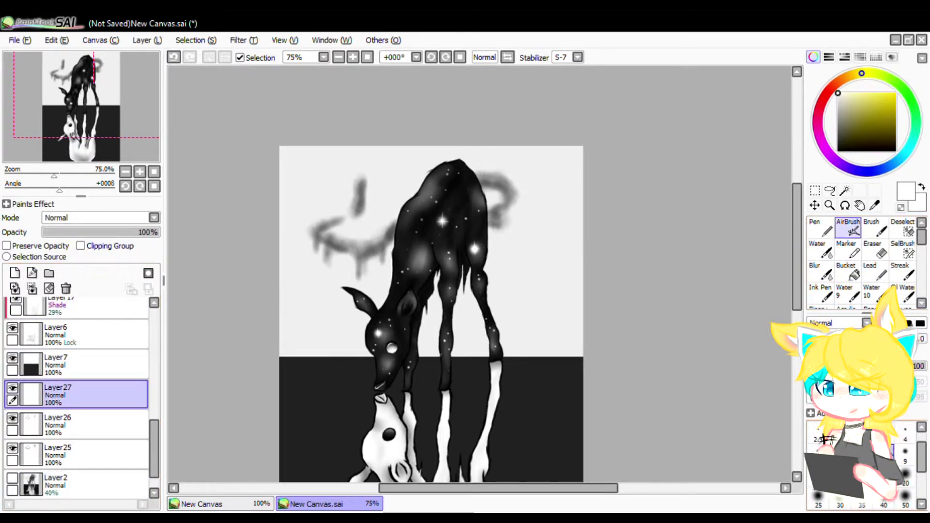
pyautogui.scroll(2, 493, 209)
pyautogui.scroll(-2, 496, 216)
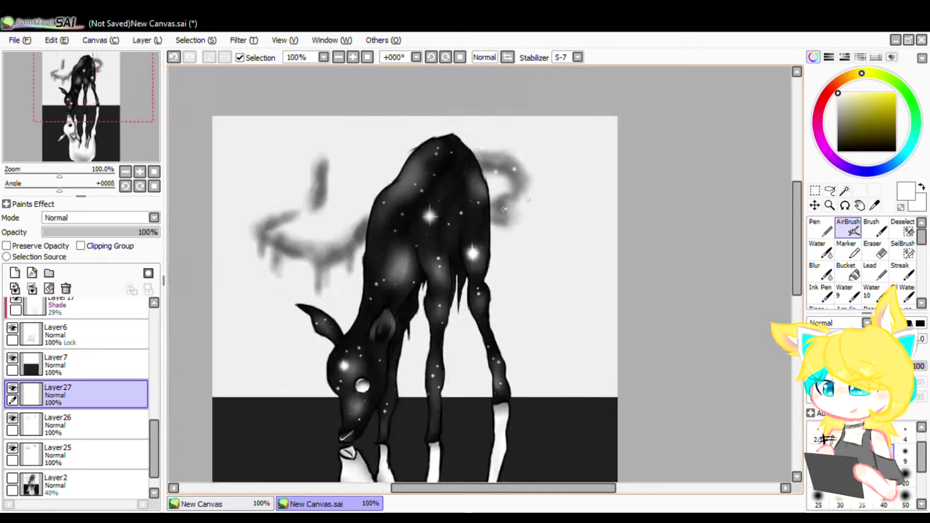
pyautogui.scroll(2, 357, 249)
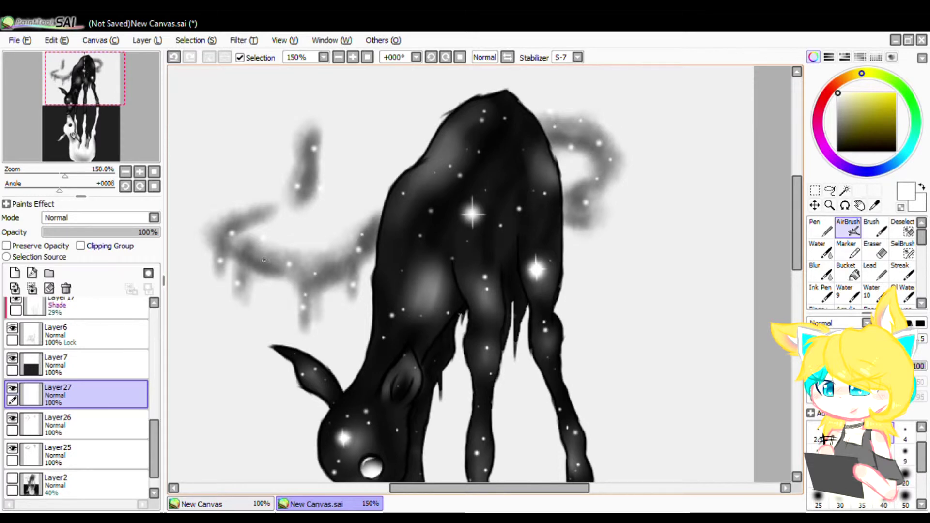
# Draw thin white Pencil sparkle crosses on the lower and upper parts of the mist curl right of the black deer
pyautogui.moveTo(921, 237); pyautogui.dragTo(921, 290)
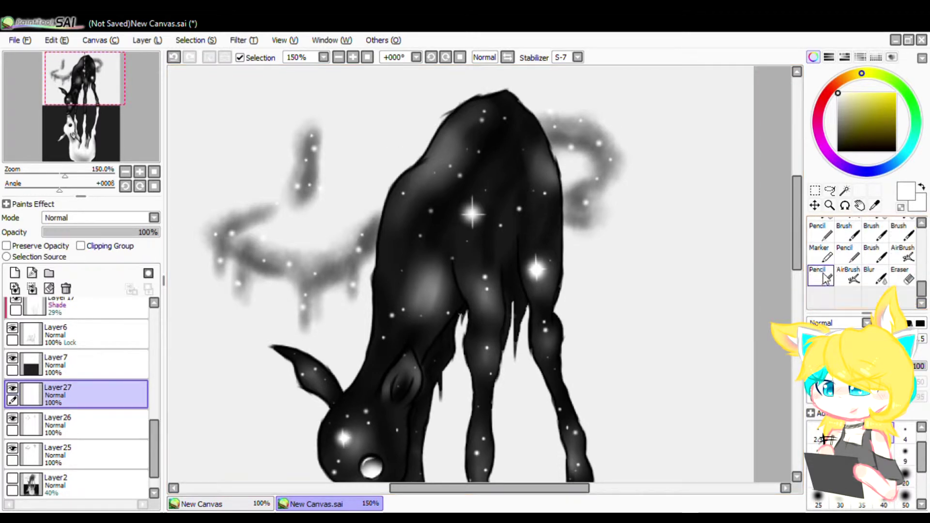
pyautogui.click(821, 275)
pyautogui.scroll(5, 585, 189)
pyautogui.moveTo(542, 188); pyautogui.dragTo(544, 362)
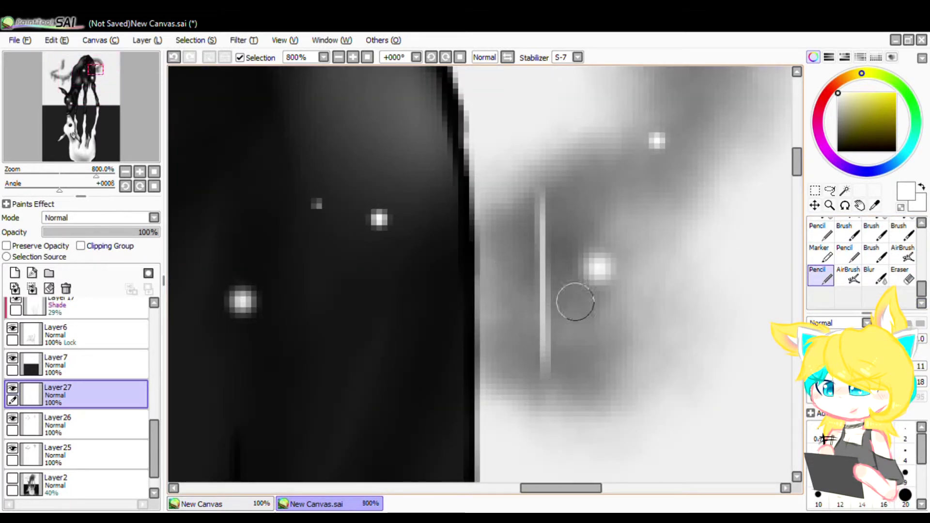
pyautogui.scroll(-4, 584, 270)
pyautogui.scroll(4, 509, 198)
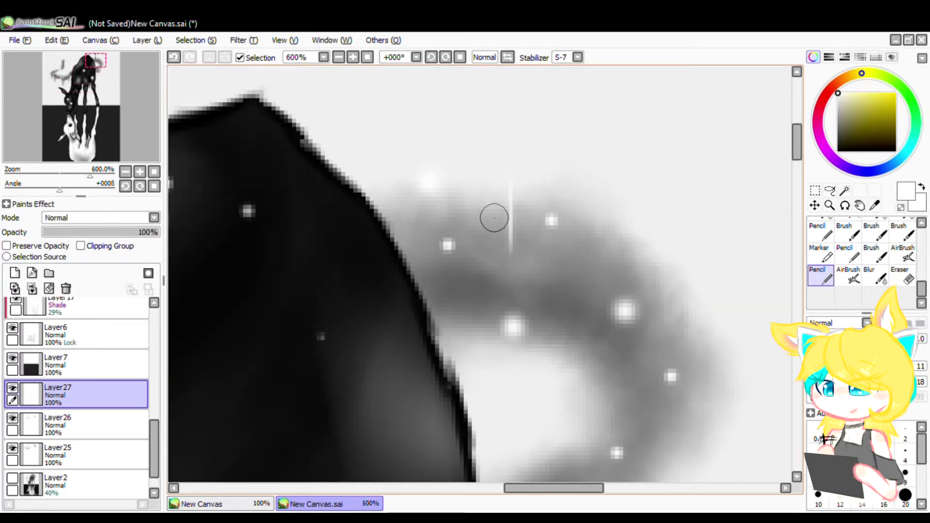
pyautogui.moveTo(494, 217); pyautogui.dragTo(541, 211)
pyautogui.scroll(-5, 594, 199)
# Draw thin white Pencil sparkle crosses on the mist band and the vertical wisp left of the black deer
pyautogui.scroll(4, 298, 372)
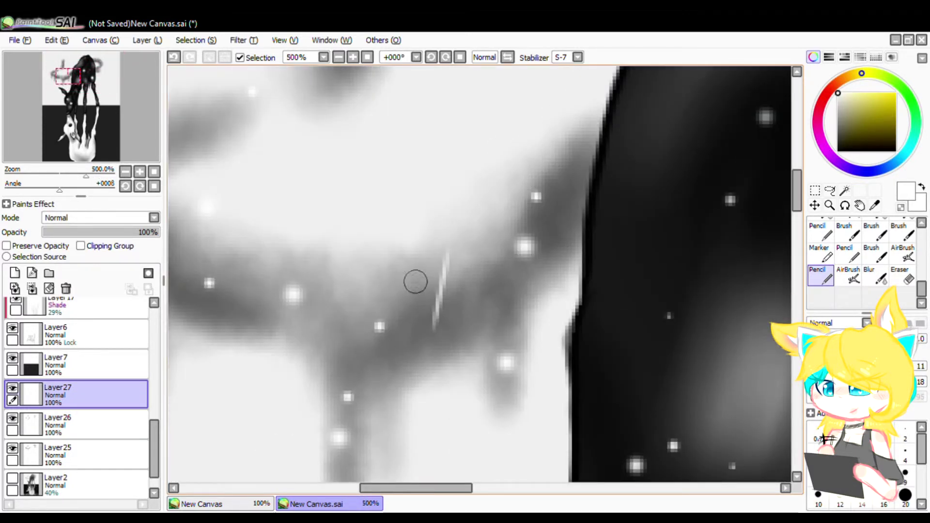
pyautogui.scroll(-4, 467, 291)
pyautogui.scroll(4, 451, 253)
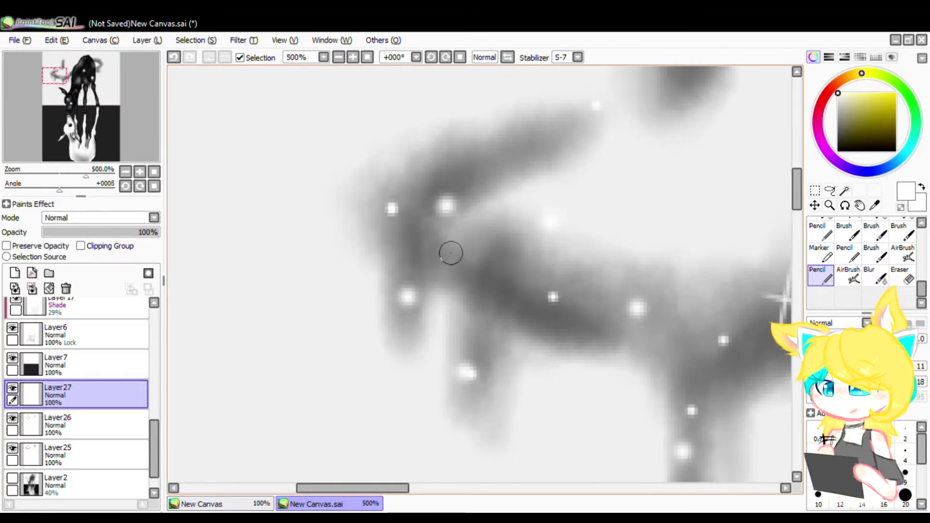
pyautogui.scroll(-4, 461, 296)
pyautogui.scroll(4, 545, 215)
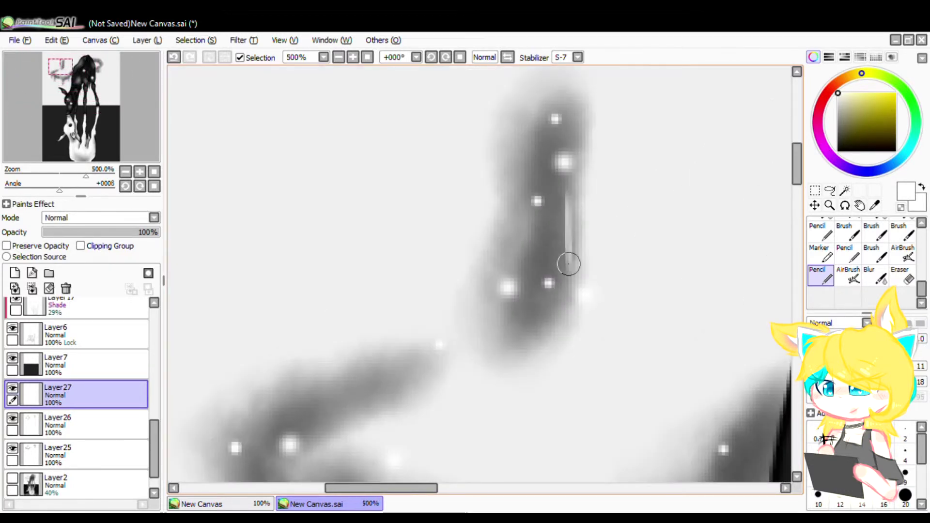
# Dab soft white AirBrush glows at the centres of the sparkle crosses in the mist
pyautogui.scroll(5, 881, 237)
pyautogui.click(848, 228)
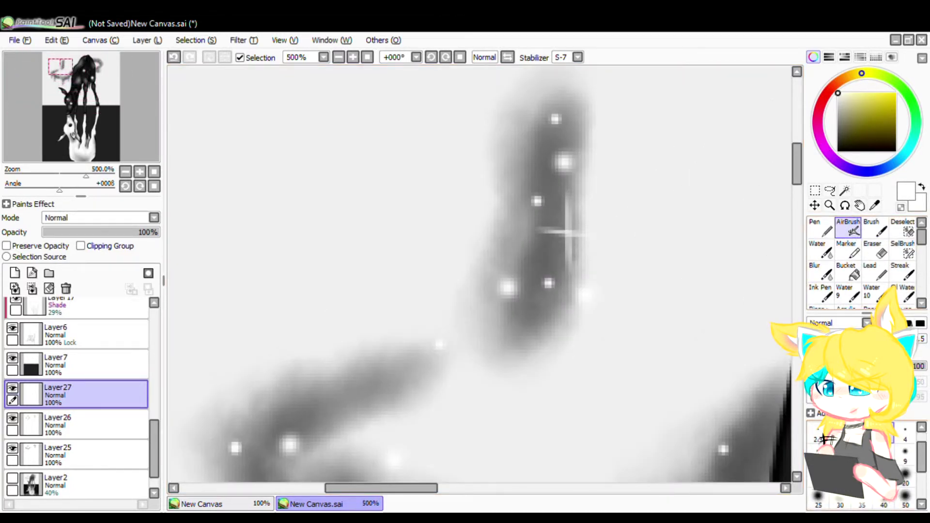
pyautogui.scroll(-3, 562, 231)
pyautogui.scroll(2, 415, 224)
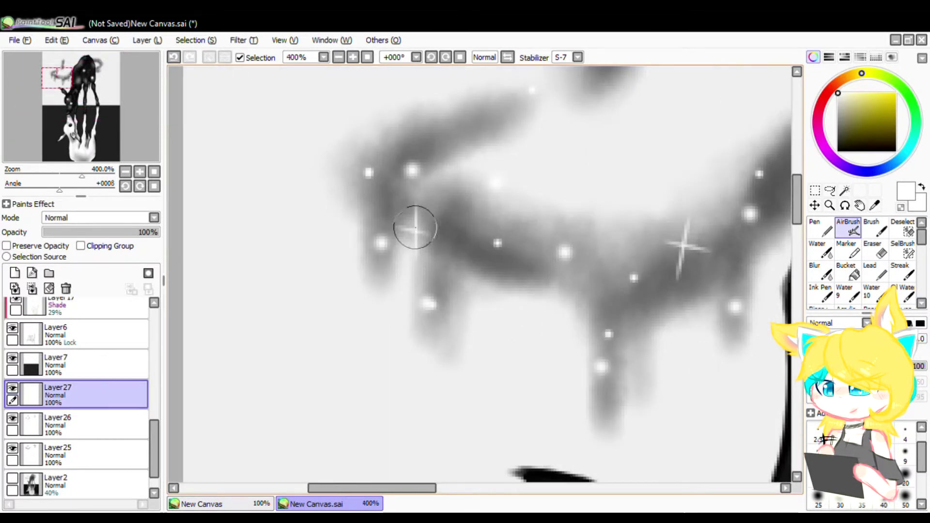
pyautogui.scroll(-5, 684, 244)
pyautogui.scroll(4, 488, 266)
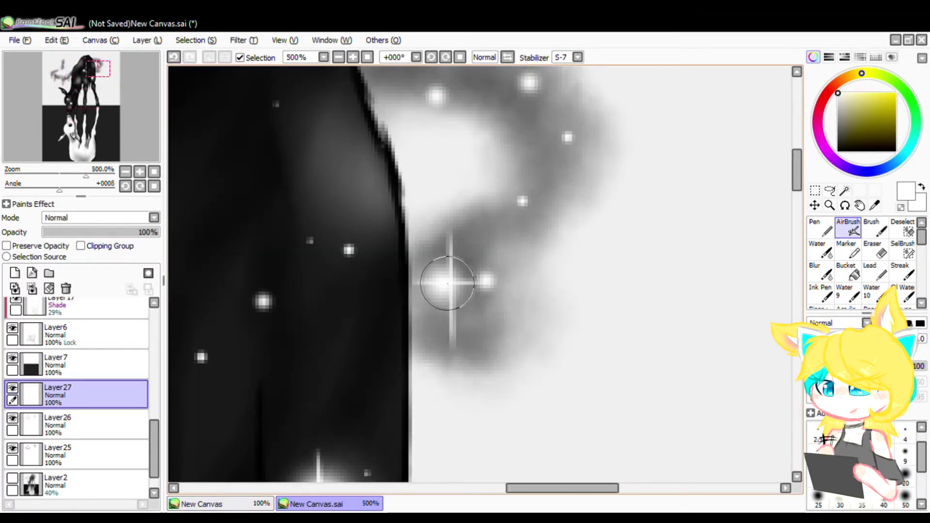
pyautogui.scroll(-3, 465, 305)
pyautogui.scroll(5, 453, 246)
pyautogui.click(481, 256)
pyautogui.scroll(-1, 126, 443)
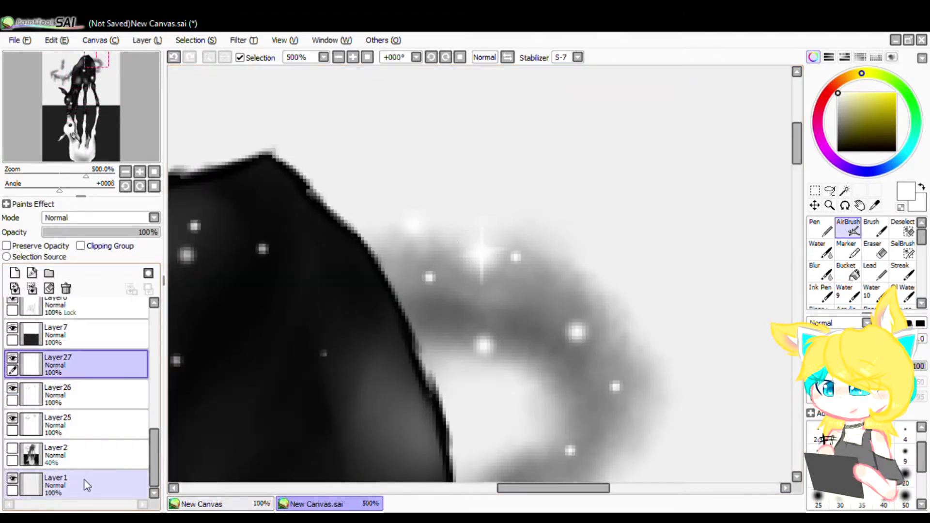
# Fill Layer1 with light grey using the Bucket tool to tone down the upper background
pyautogui.click(83, 479)
pyautogui.scroll(-4, 387, 268)
pyautogui.click(847, 271)
pyautogui.click(523, 271)
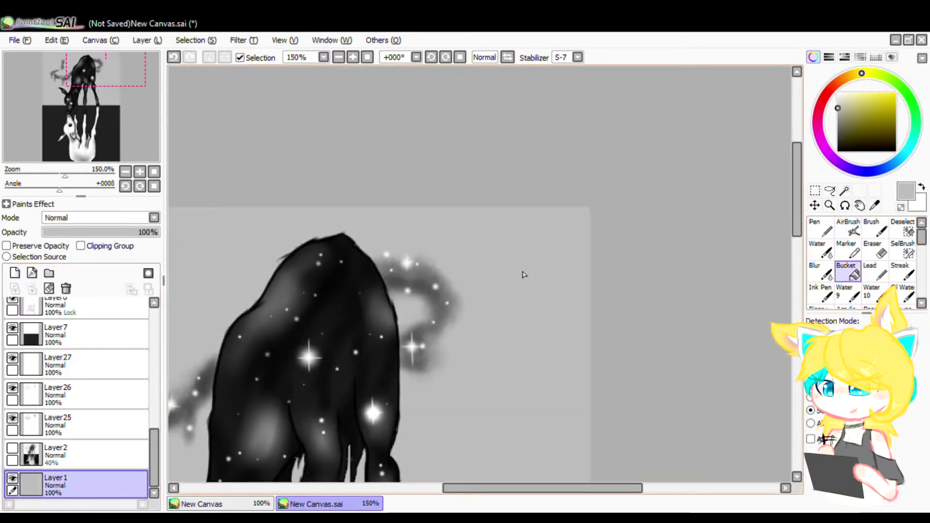
pyautogui.scroll(-1, 449, 320)
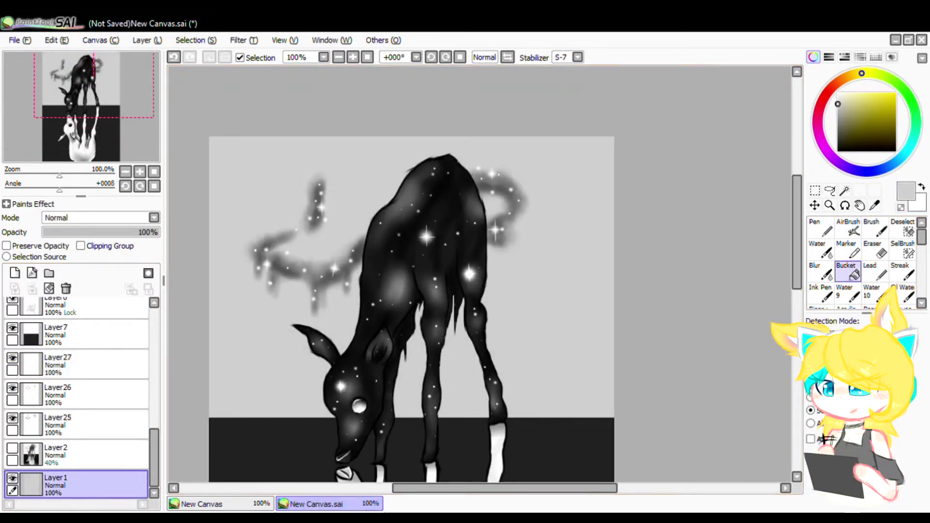
# Check the reference picture, add a clipped layer directly above Layer7 and sample the dark background grey
pyautogui.click(234, 507)
pyautogui.click(302, 506)
pyautogui.click(41, 335)
pyautogui.click(15, 273)
pyautogui.click(81, 246)
pyautogui.scroll(-3, 472, 184)
pyautogui.scroll(2, 477, 353)
pyautogui.keyDown('alt'); pyautogui.click(513, 331); pyautogui.keyUp('alt')
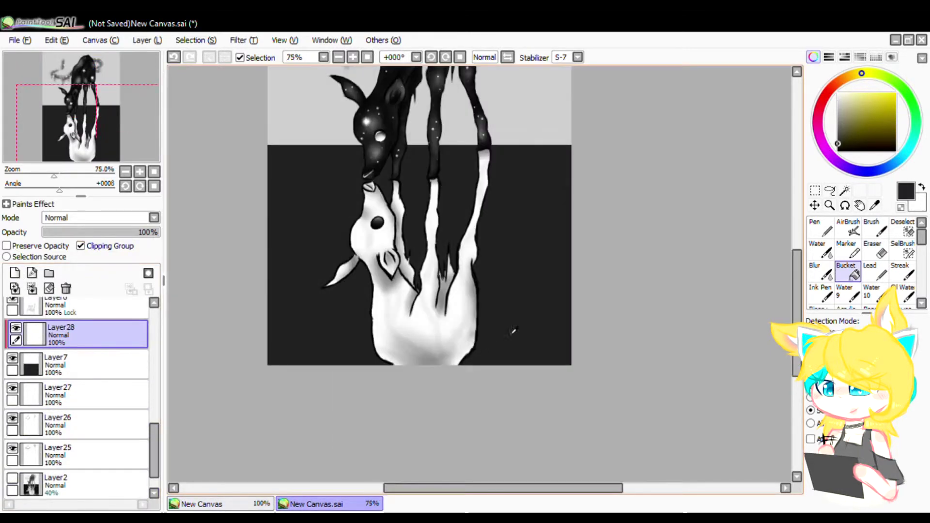
# Paint faint black cloud texture over the dark lower background with the Cloud2 brush
pyautogui.click(874, 228)
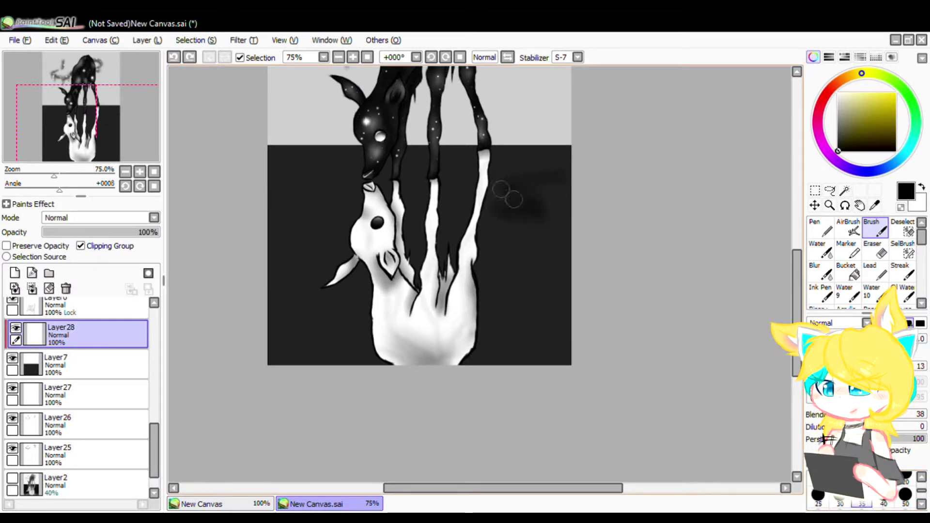
pyautogui.scroll(-5, 862, 262)
pyautogui.click(901, 293)
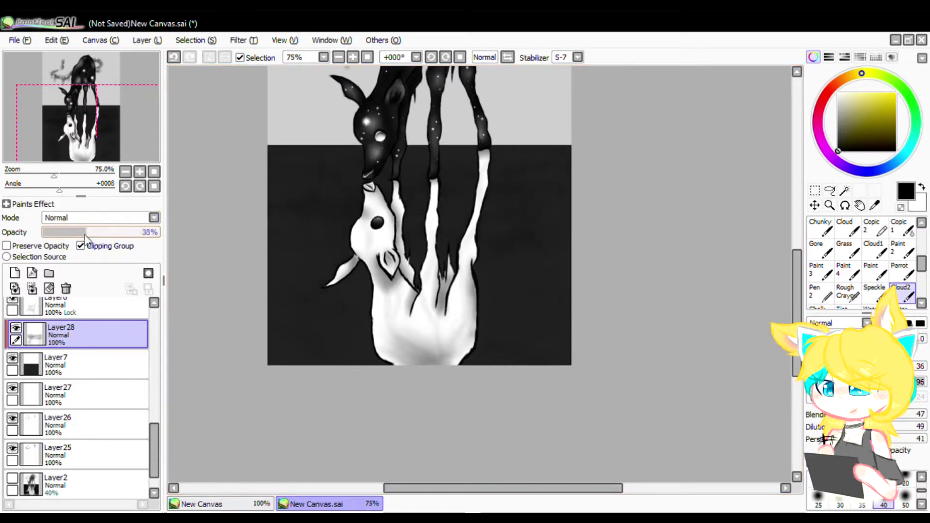
# Add a clipped Luminosity layer above Layer28 and scribble white Cloud2 ripples across the dark water around the white deer
pyautogui.click(14, 274)
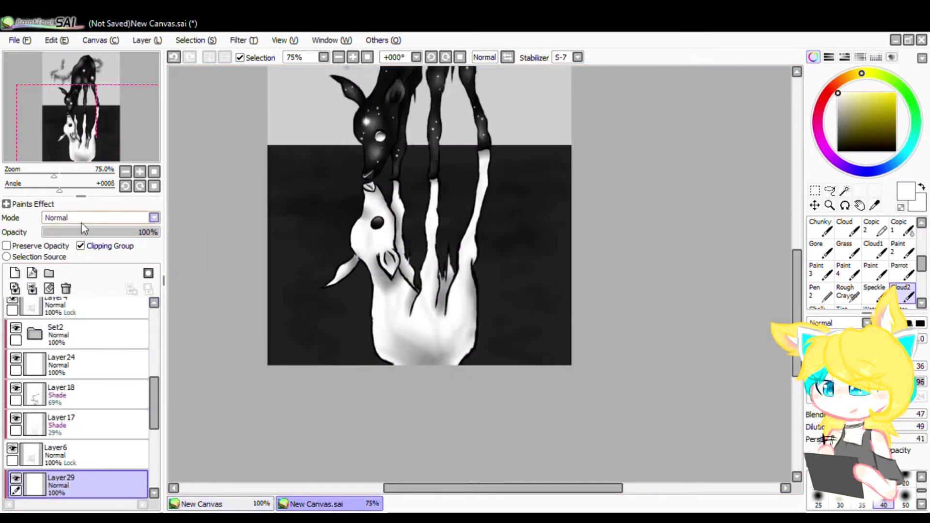
pyautogui.click(71, 269)
pyautogui.scroll(-3, 114, 405)
pyautogui.moveTo(383, 186); pyautogui.dragTo(486, 175)
pyautogui.hotkey('ctrl', 'z')
pyautogui.moveTo(281, 180)
pyautogui.mouseDown()
pyautogui.moveTo(345, 193)
pyautogui.moveTo(316, 201)
pyautogui.moveTo(317, 239)
pyautogui.mouseUp()
pyautogui.hotkey('ctrl', 'z')
pyautogui.hotkey('ctrl', 'z')
pyautogui.moveTo(564, 172); pyautogui.dragTo(491, 184)
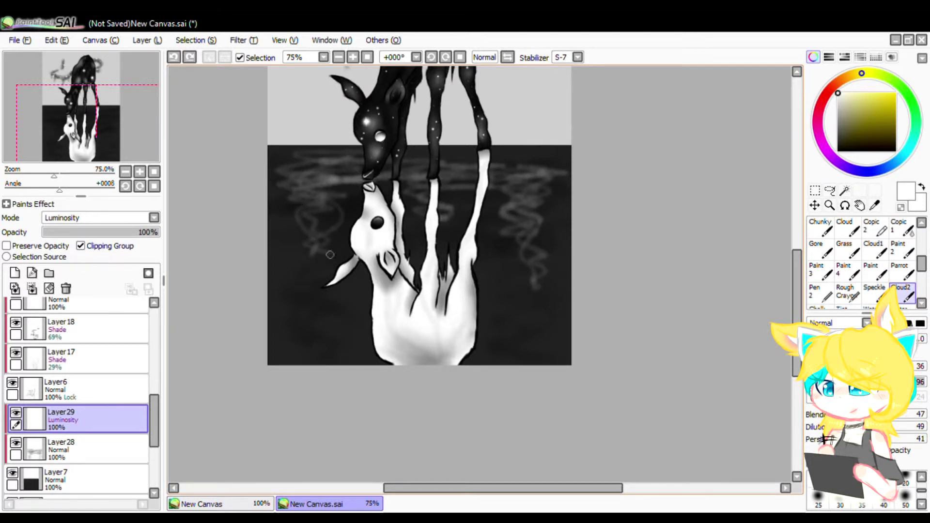
# Merge pasted copies of the ripples down into Layer29 and set that layer's opacity to 8%
pyautogui.hotkey('ctrl', 'c')
pyautogui.hotkey('ctrl', 'v')
pyautogui.hotkey('ctrl', 'v')
pyautogui.click(209, 57)
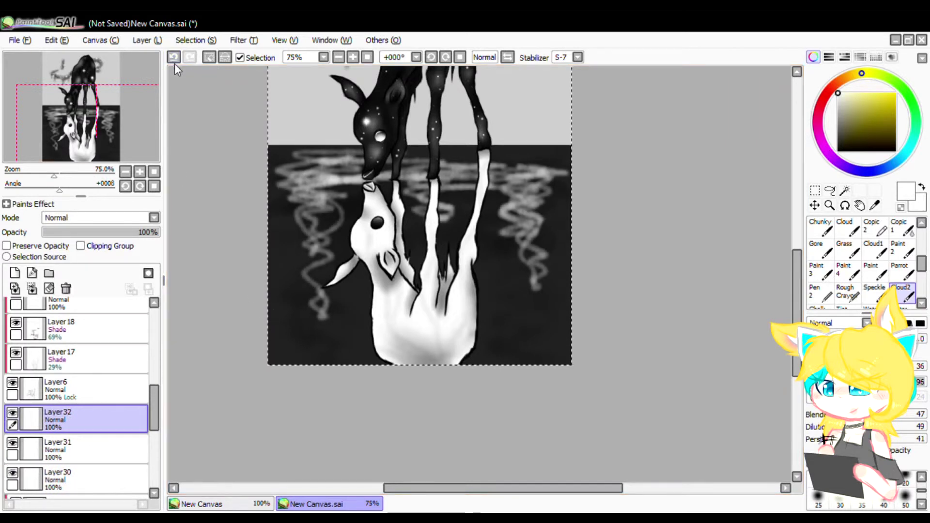
pyautogui.click(32, 289)
pyautogui.click(32, 289)
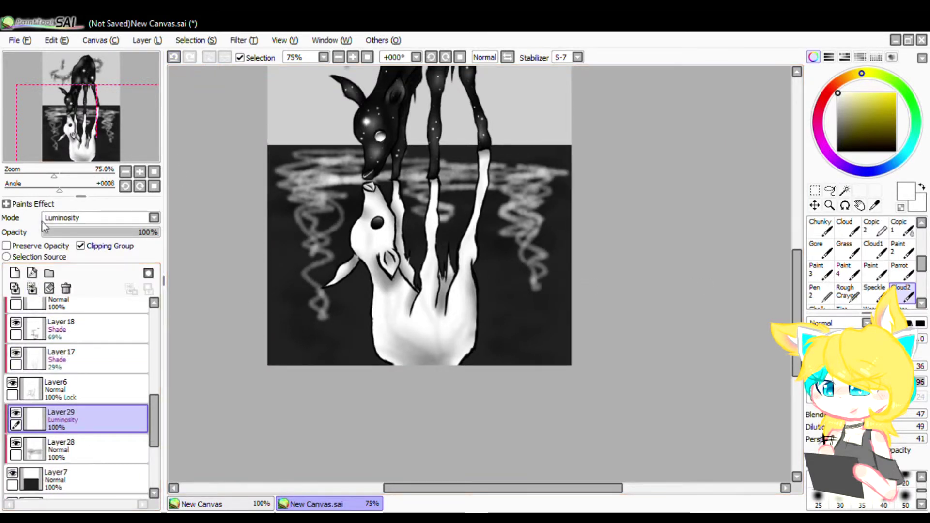
pyautogui.click(52, 232)
# Add a clipped Normal layer above Layer29 and dab white AirBrush stars of varied sizes across the dark water
pyautogui.click(15, 273)
pyautogui.click(121, 247)
pyautogui.click(848, 228)
pyautogui.scroll(5, 848, 228)
pyautogui.click(849, 229)
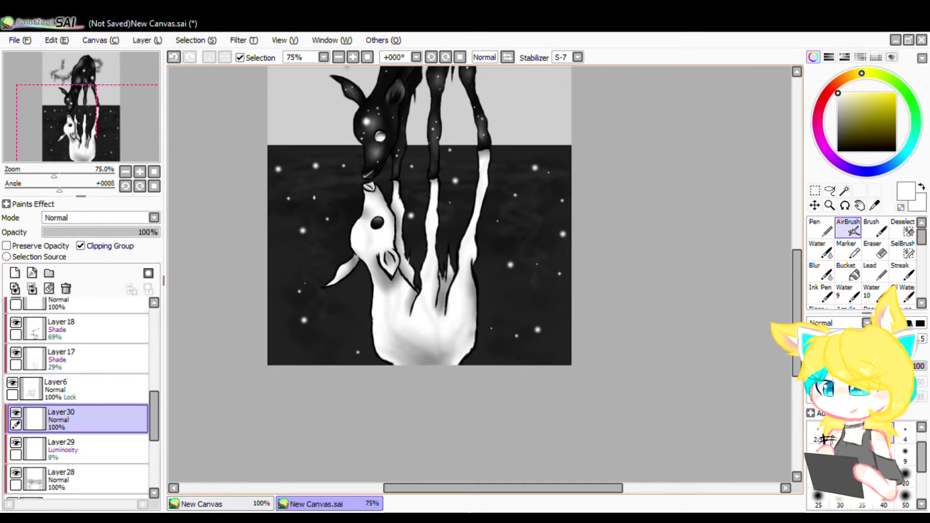
# Draw a thin white Pencil sparkle cross on the dark water right of the white deer's legs
pyautogui.scroll(-5, 843, 271)
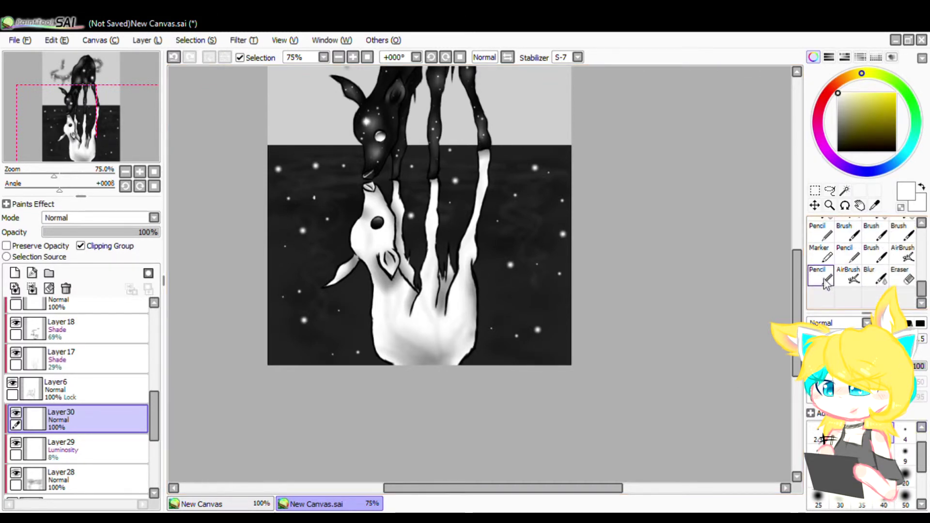
pyautogui.click(821, 276)
pyautogui.scroll(3, 530, 216)
pyautogui.moveTo(521, 184); pyautogui.dragTo(520, 267)
pyautogui.scroll(3, 517, 229)
pyautogui.moveTo(444, 234); pyautogui.dragTo(618, 235)
# Draw thin white Pencil sparkle crosses at the dark water's upper left, lower left and lower right
pyautogui.scroll(-5, 618, 235)
pyautogui.scroll(3, 381, 185)
pyautogui.moveTo(376, 132); pyautogui.dragTo(375, 233)
pyautogui.scroll(-3, 330, 186)
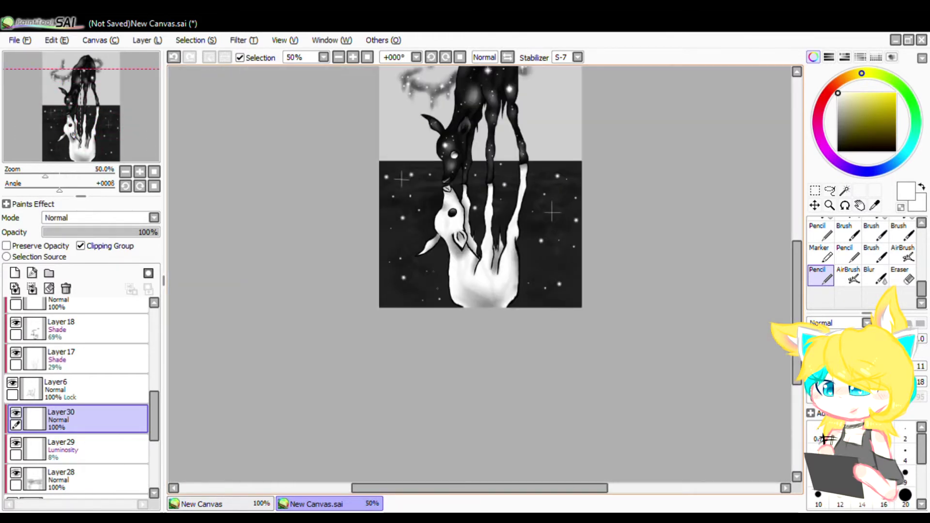
pyautogui.scroll(3, 451, 258)
pyautogui.scroll(-4, 425, 309)
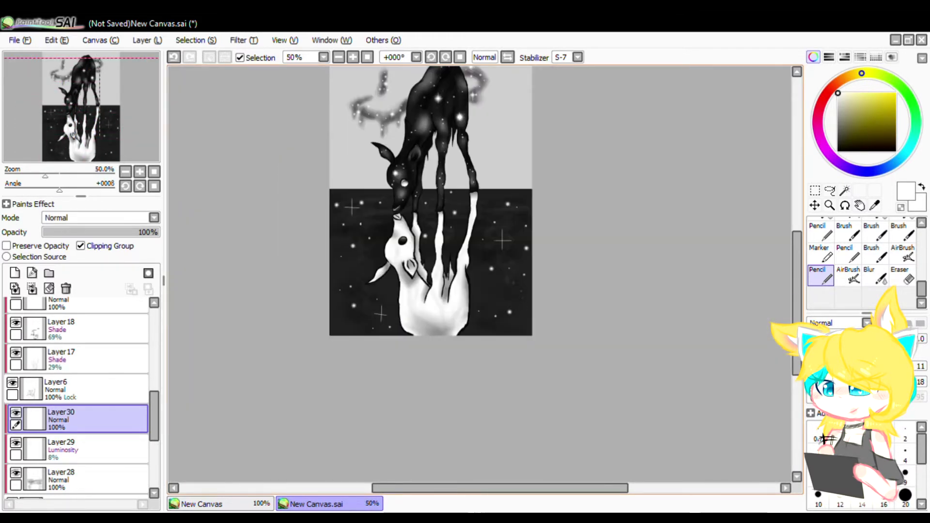
pyautogui.scroll(4, 434, 283)
pyautogui.moveTo(408, 319); pyautogui.dragTo(466, 325)
pyautogui.scroll(10, 835, 238)
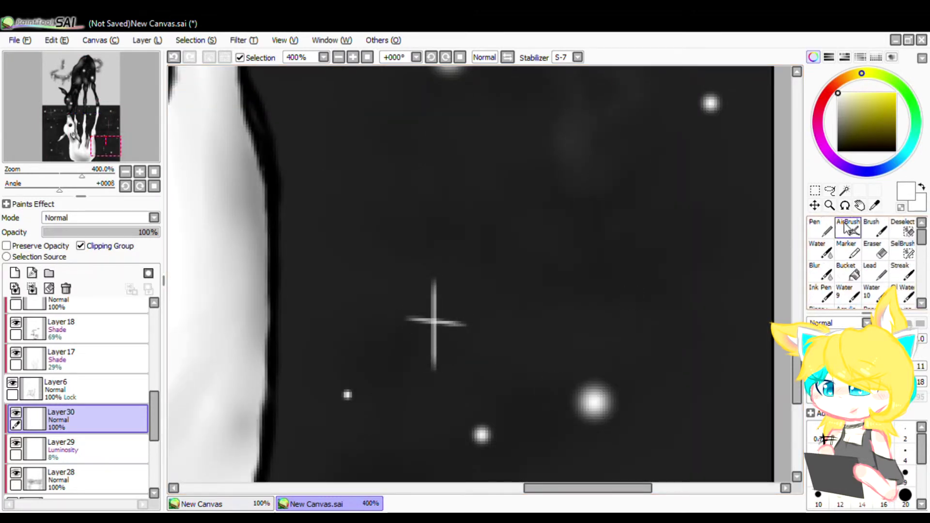
# Dab soft white AirBrush glows at the centres of the sparkle crosses in the dark water
pyautogui.click(848, 229)
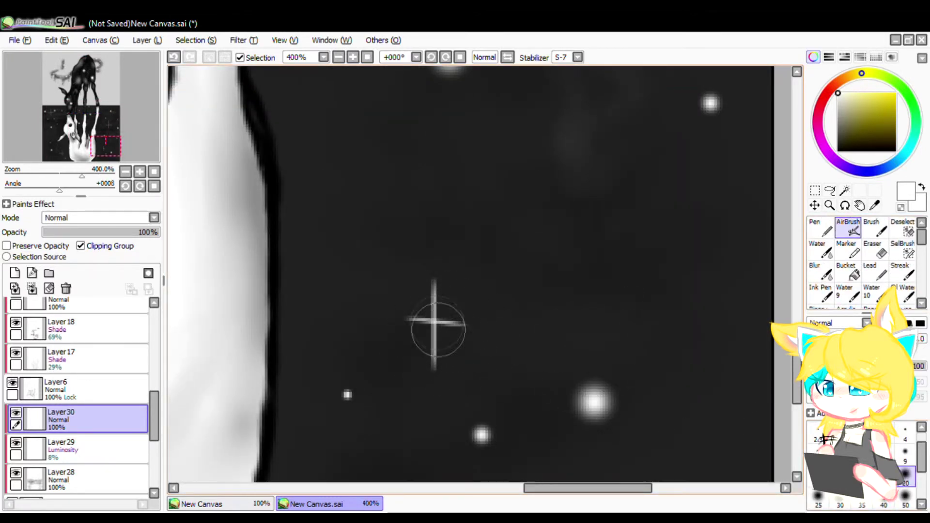
pyautogui.scroll(-4, 435, 321)
pyautogui.scroll(4, 484, 291)
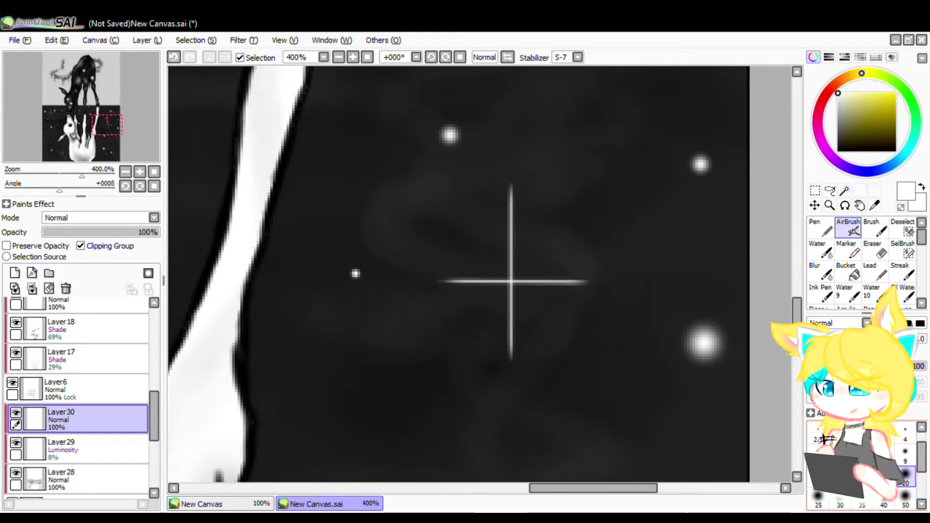
pyautogui.click(510, 281)
pyautogui.scroll(-4, 647, 254)
pyautogui.scroll(5, 492, 210)
pyautogui.click(456, 223)
pyautogui.scroll(-1, 478, 174)
pyautogui.hotkey('ctrl', 'z')
pyautogui.scroll(-2, 469, 208)
pyautogui.scroll(2, 498, 277)
pyautogui.scroll(-3, 498, 276)
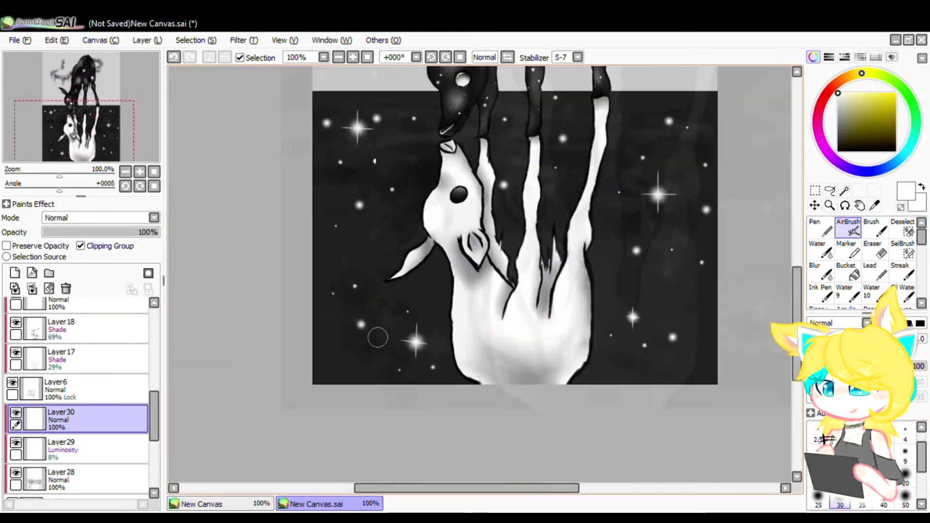
# Check the reference picture and try a white AirBrush stroke over the white deer's outline on Layer4
pyautogui.click(270, 503)
pyautogui.click(326, 506)
pyautogui.scroll(5, 73, 387)
pyautogui.click(22, 376)
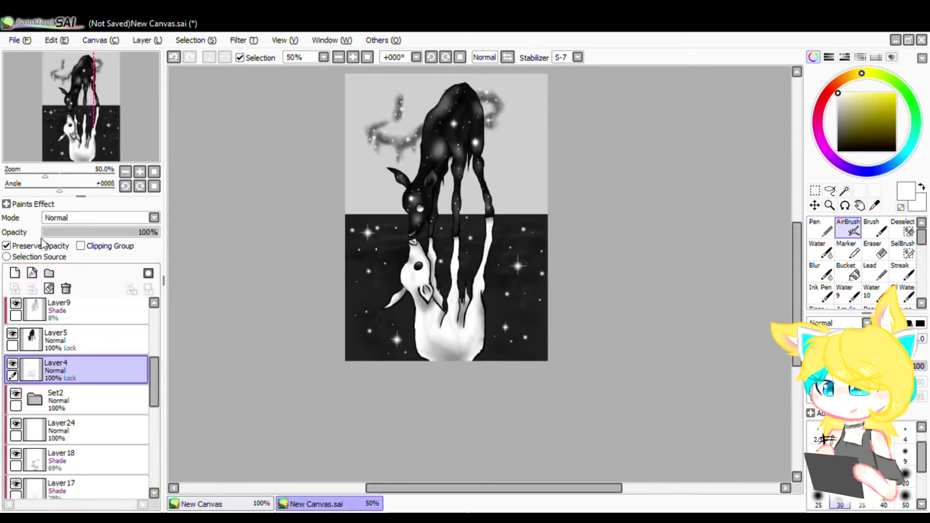
pyautogui.scroll(2, 528, 295)
pyautogui.moveTo(406, 213)
pyautogui.mouseDown()
pyautogui.moveTo(339, 421)
pyautogui.moveTo(372, 247)
pyautogui.mouseUp()
pyautogui.hotkey('ctrl', 'z')
pyautogui.click(853, 273)
pyautogui.scroll(-4, 66, 435)
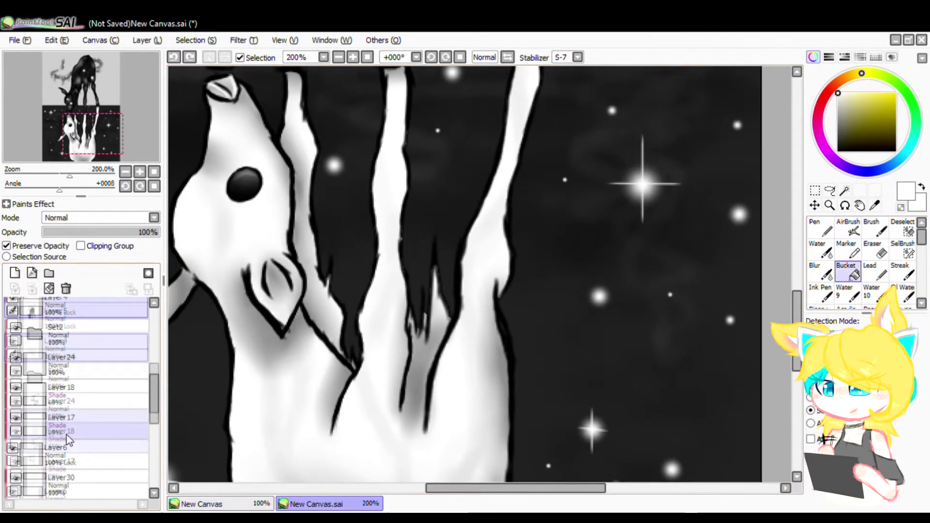
# Try filling the white deer's Layer6 and its Layer4 outlines with white using the Bucket tool
pyautogui.click(63, 432)
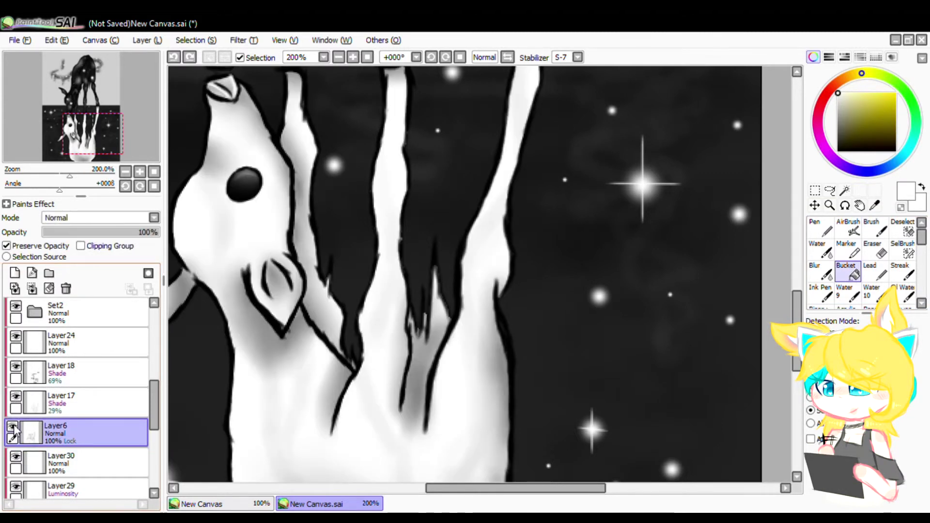
pyautogui.click(283, 374)
pyautogui.scroll(4, 68, 368)
pyautogui.click(68, 362)
pyautogui.click(68, 391)
pyautogui.click(467, 293)
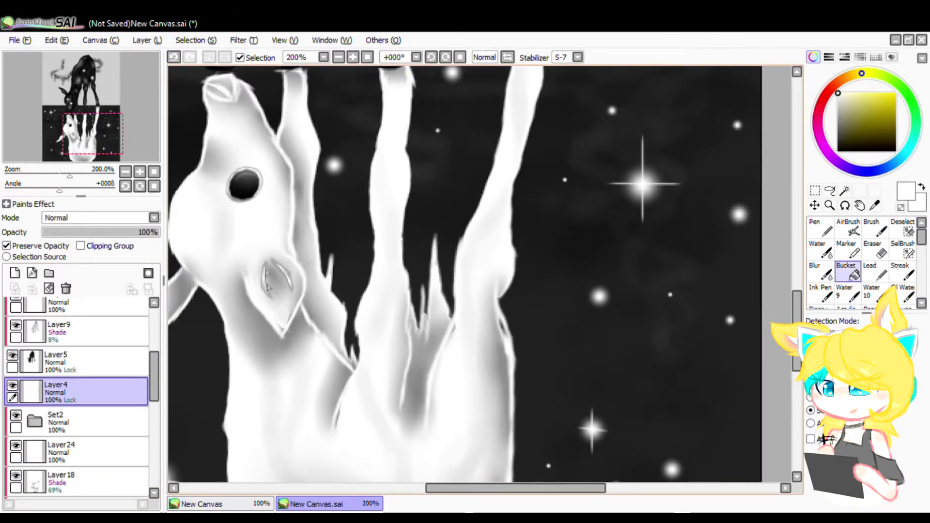
pyautogui.scroll(-2, 345, 313)
pyautogui.hotkey('ctrl', 'z')
pyautogui.scroll(-3, 137, 386)
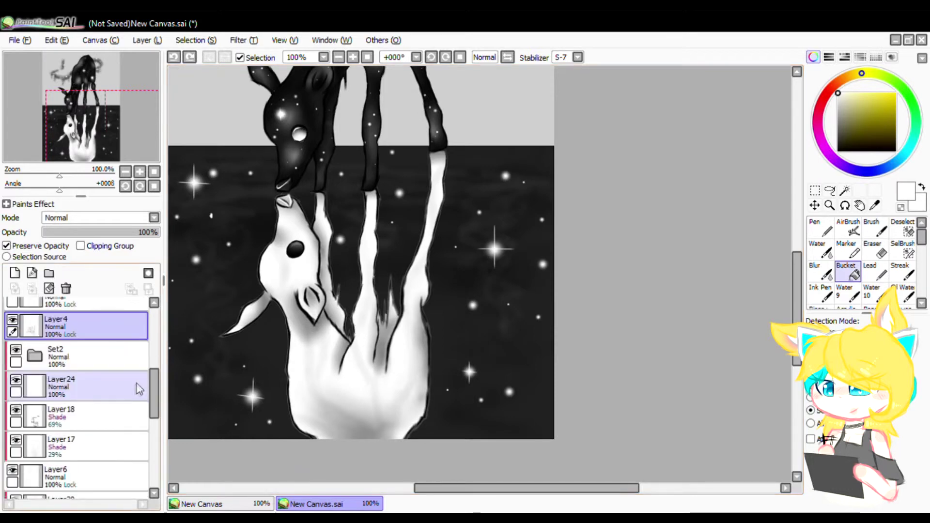
pyautogui.hotkey('ctrl', 'z')
pyautogui.scroll(-1, 368, 339)
# Merge the clipped texture, ripple and star layers Layer28, Layer29 and Layer30 down into Layer7
pyautogui.scroll(-5, 78, 398)
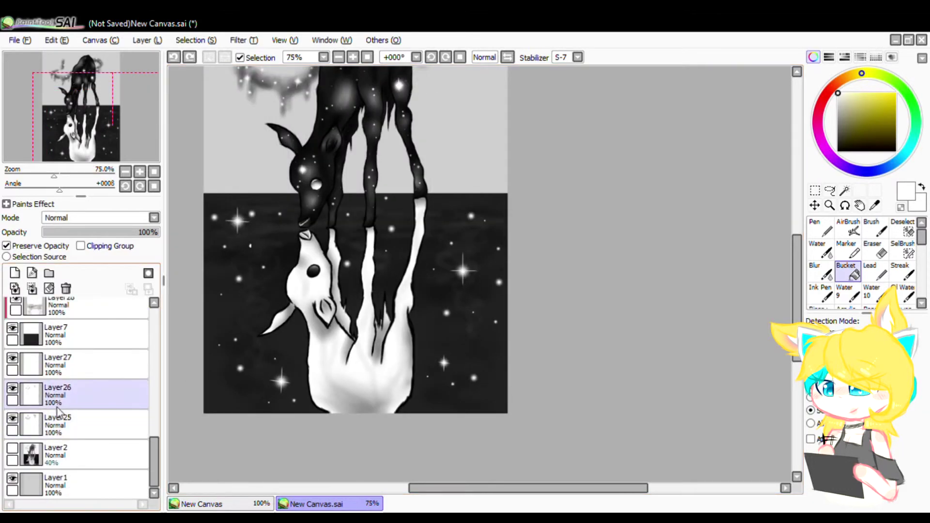
pyautogui.click(51, 352)
pyautogui.click(35, 289)
pyautogui.click(51, 320)
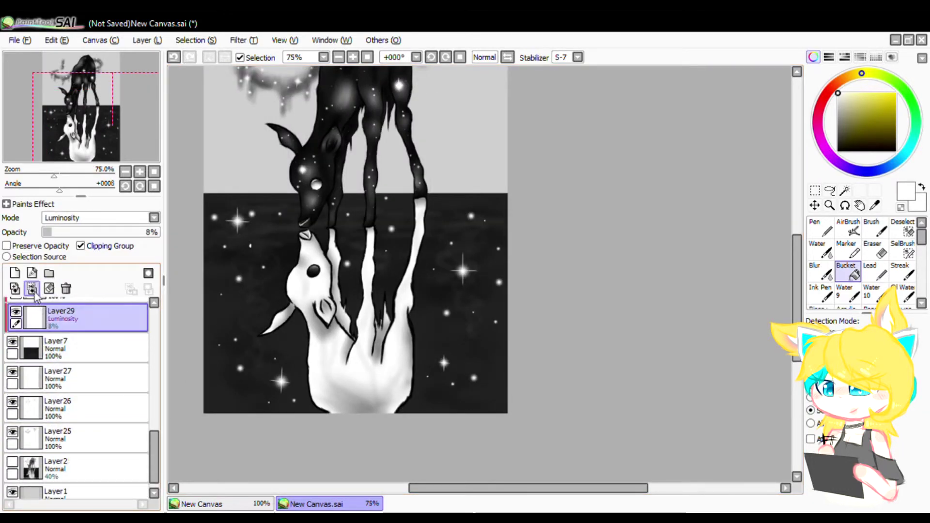
pyautogui.click(33, 290)
pyautogui.scroll(2, 52, 346)
pyautogui.click(52, 353)
pyautogui.click(33, 290)
pyautogui.click(16, 347)
pyautogui.click(16, 346)
# Paste a copy of Layer7's starry water as a clipped layer above Set2 and reduce its opacity to 57%
pyautogui.hotkey('ctrl', 'a')
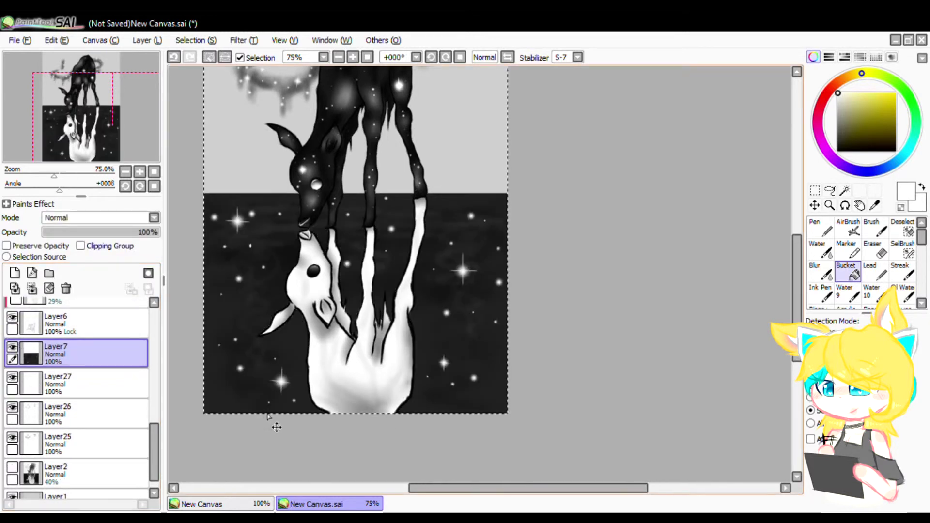
pyautogui.scroll(3, 120, 390)
pyautogui.click(65, 373)
pyautogui.hotkey('ctrl', 'v')
pyautogui.click(103, 247)
pyautogui.moveTo(102, 235); pyautogui.dragTo(72, 238)
# Paste another starry water copy clipped to Layer4, set Layer28's opacity to 84% and compare with the reference picture
pyautogui.click(52, 356)
pyautogui.hotkey('ctrl', 'v')
pyautogui.click(81, 246)
pyautogui.click(112, 409)
pyautogui.moveTo(138, 233); pyautogui.dragTo(142, 237)
pyautogui.click(228, 504)
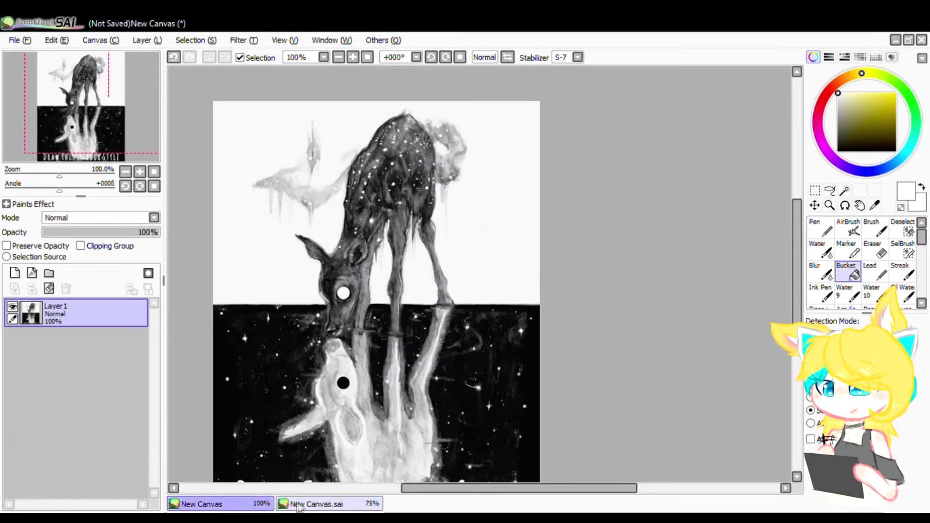
pyautogui.click(317, 504)
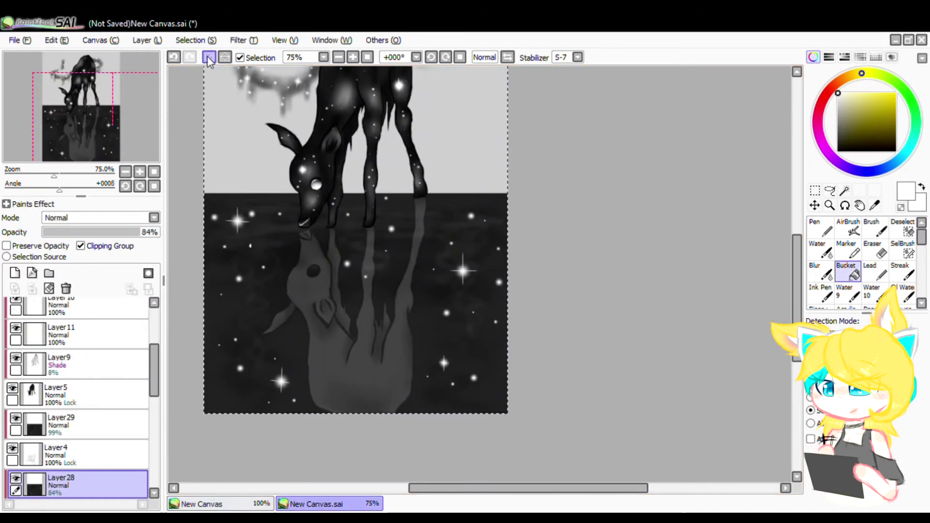
# Try to merge the white deer's Layer17, Layer18, Layer24, Set2 and Layer4 down into Layer6
pyautogui.scroll(-5, 87, 388)
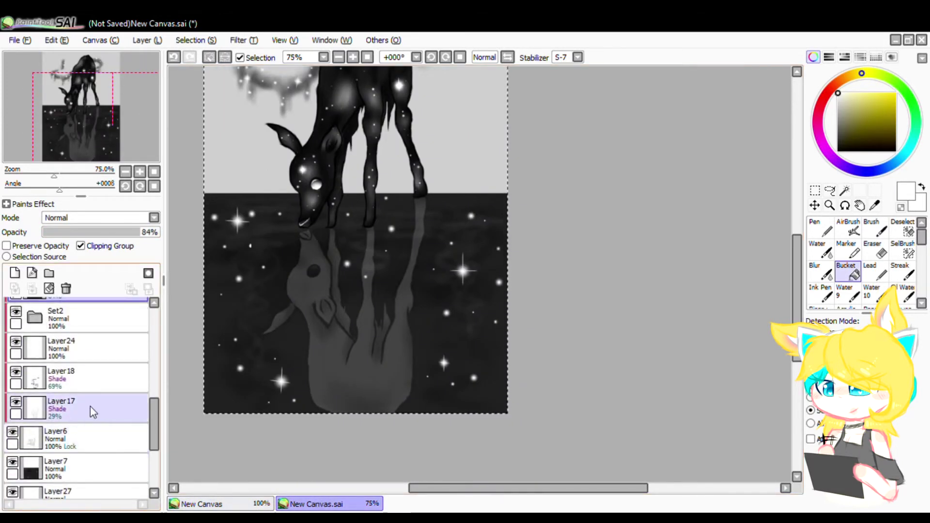
pyautogui.click(93, 412)
pyautogui.click(32, 290)
pyautogui.click(87, 375)
pyautogui.click(32, 290)
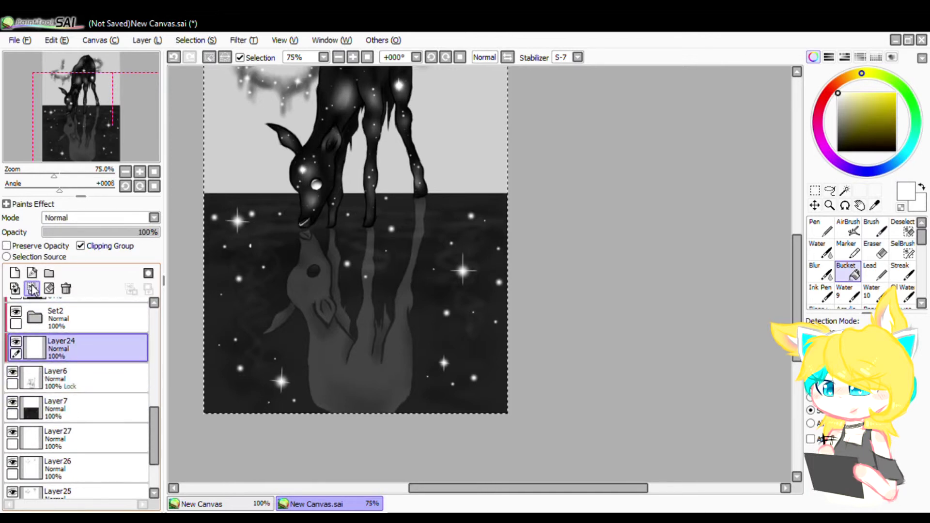
pyautogui.click(32, 290)
pyautogui.click(44, 316)
pyautogui.click(34, 290)
pyautogui.scroll(2, 56, 407)
pyautogui.moveTo(56, 328); pyautogui.dragTo(56, 361)
pyautogui.click(33, 289)
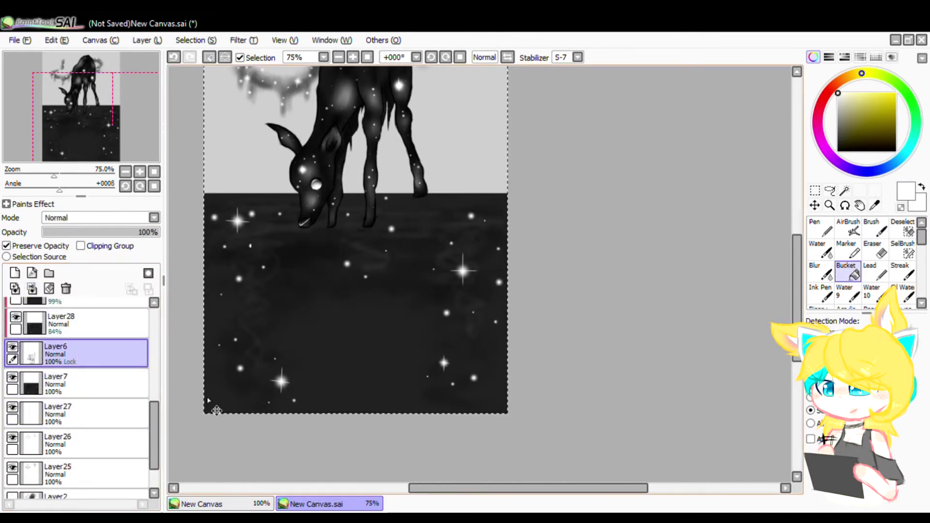
# Undo the merges into Layer6 and the last opacity change on Layer28
pyautogui.hotkey('ctrl', 'z')
pyautogui.hotkey('ctrl', 'z')
pyautogui.hotkey('ctrl', 'z')
pyautogui.hotkey('ctrl', 'z')
pyautogui.hotkey('ctrl', 'z')
pyautogui.hotkey('ctrl', 'z')
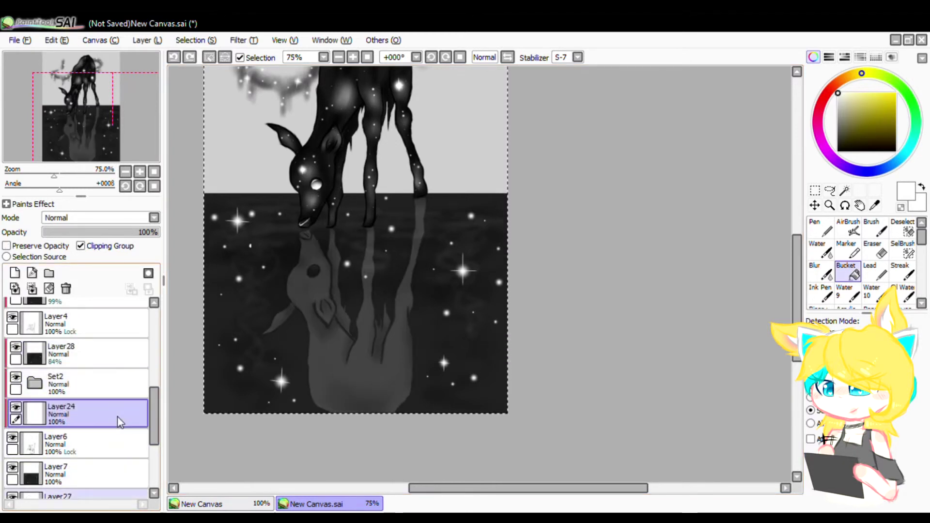
pyautogui.scroll(-2, 117, 417)
pyautogui.hotkey('ctrl', 'z')
pyautogui.hotkey('ctrl', 'z')
pyautogui.hotkey('ctrl', 'z')
pyautogui.hotkey('ctrl', 'z')
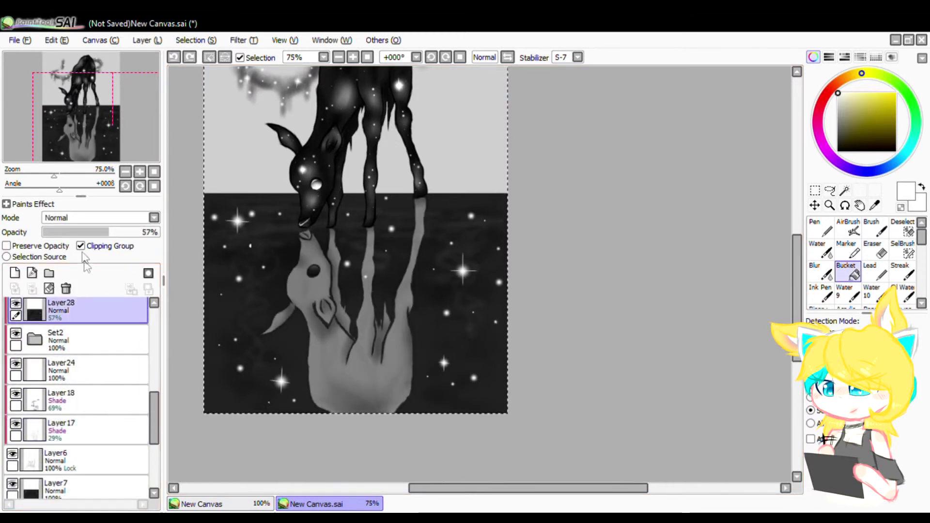
# Redo the undone changes to the clipped water copies, with Layer28 at 84% and Layer29 at 99% opacity
pyautogui.hotkey('ctrl', 'y')
pyautogui.hotkey('ctrl', 'y')
pyautogui.hotkey('ctrl', 'y')
pyautogui.hotkey('ctrl', 'y')
pyautogui.hotkey('ctrl', 'y')
pyautogui.hotkey('ctrl', 'y')
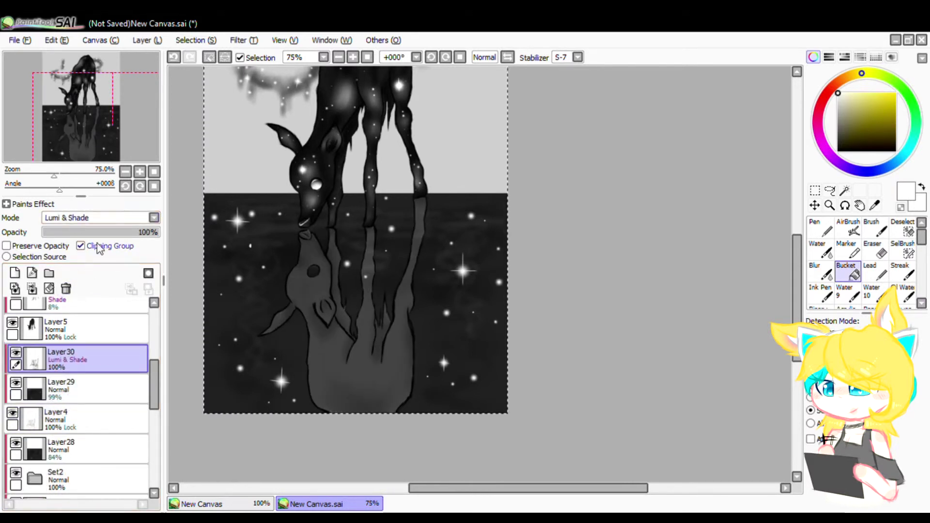
# Unclip the Lumi & Shade Layer30, erase parts of it with the size-100 transparent AirBrush and set its opacity to 10%
pyautogui.click(80, 245)
pyautogui.moveTo(92, 232); pyautogui.dragTo(61, 232)
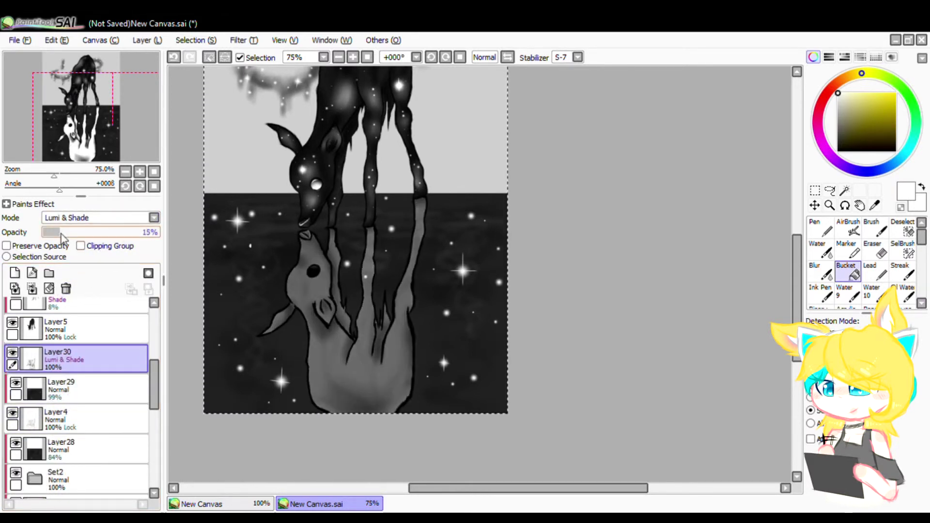
pyautogui.click(846, 231)
pyautogui.click(884, 502)
pyautogui.moveTo(439, 326); pyautogui.dragTo(355, 469)
pyautogui.moveTo(305, 243)
pyautogui.mouseDown()
pyautogui.moveTo(432, 295)
pyautogui.moveTo(240, 288)
pyautogui.moveTo(317, 279)
pyautogui.mouseUp()
pyautogui.moveTo(63, 230)
pyautogui.mouseDown()
pyautogui.moveTo(89, 232)
pyautogui.moveTo(55, 235)
pyautogui.mouseUp()
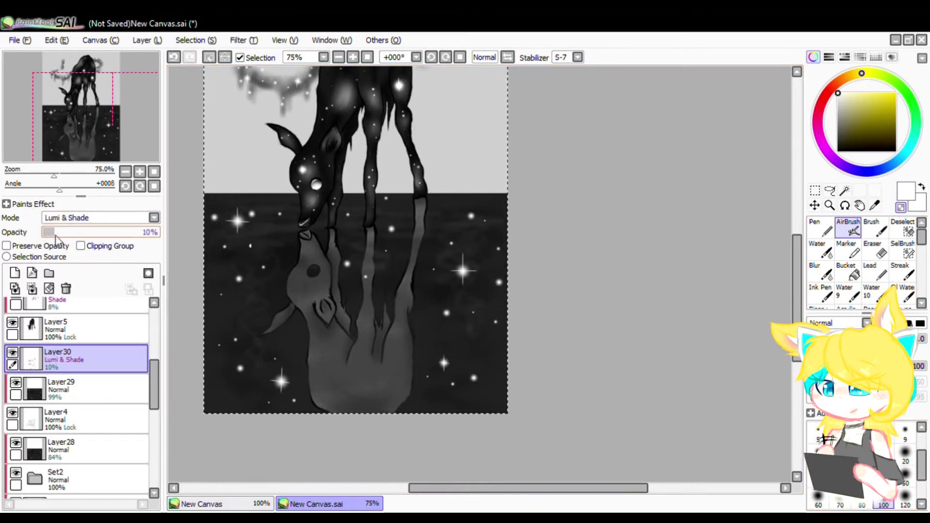
# Add a new layer above Layer3 and handwrite the first word of the artist's signature in black Pencil beside the dark deer's legs
pyautogui.scroll(-2, 326, 381)
pyautogui.scroll(2, 342, 248)
pyautogui.scroll(5, 56, 370)
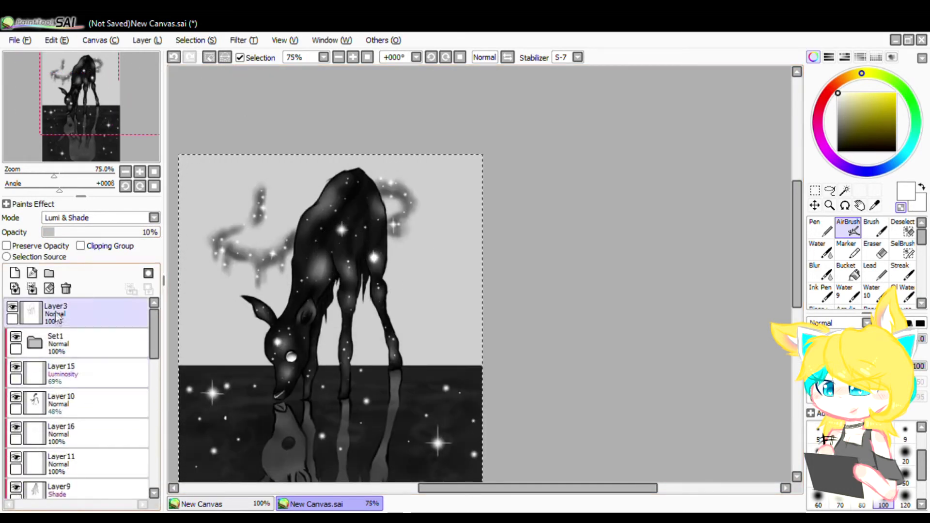
pyautogui.click(15, 274)
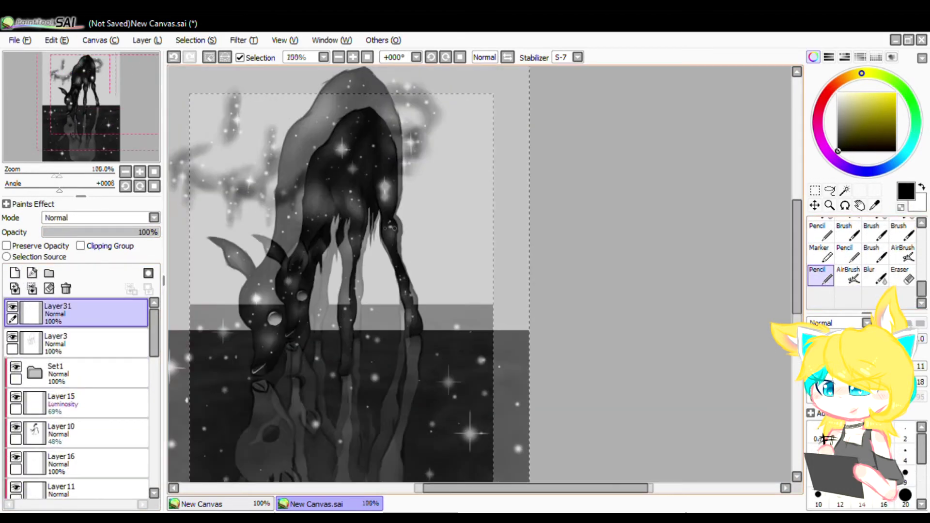
pyautogui.scroll(3, 394, 228)
pyautogui.moveTo(386, 196); pyautogui.dragTo(403, 312)
pyautogui.moveTo(367, 199); pyautogui.dragTo(399, 227)
pyautogui.scroll(1, 438, 222)
pyautogui.moveTo(388, 263)
pyautogui.mouseDown()
pyautogui.moveTo(422, 321)
pyautogui.moveTo(434, 240)
pyautogui.mouseUp()
pyautogui.moveTo(449, 246); pyautogui.dragTo(474, 280)
pyautogui.moveTo(446, 238)
pyautogui.mouseDown()
pyautogui.moveTo(519, 222)
pyautogui.moveTo(520, 284)
pyautogui.mouseUp()
pyautogui.moveTo(565, 209)
pyautogui.mouseDown()
pyautogui.moveTo(582, 257)
pyautogui.moveTo(533, 222)
pyautogui.mouseUp()
pyautogui.hotkey('ctrl', 'z')
pyautogui.hotkey('ctrl', 'z')
pyautogui.scroll(2, 562, 234)
pyautogui.moveTo(570, 189)
pyautogui.mouseDown()
pyautogui.moveTo(561, 306)
pyautogui.moveTo(514, 274)
pyautogui.mouseUp()
pyautogui.hotkey('ctrl', 'z')
pyautogui.moveTo(523, 223)
pyautogui.mouseDown()
pyautogui.moveTo(521, 309)
pyautogui.moveTo(605, 301)
pyautogui.mouseUp()
pyautogui.moveTo(602, 228); pyautogui.dragTo(608, 301)
pyautogui.moveTo(688, 222); pyautogui.dragTo(642, 298)
pyautogui.scroll(-3, 324, 308)
pyautogui.moveTo(324, 309); pyautogui.dragTo(269, 330)
pyautogui.scroll(2, 465, 339)
# Handwrite the second word of the artist's signature after the first one with the black Pencil
pyautogui.moveTo(466, 191); pyautogui.dragTo(465, 356)
pyautogui.moveTo(468, 199); pyautogui.dragTo(528, 211)
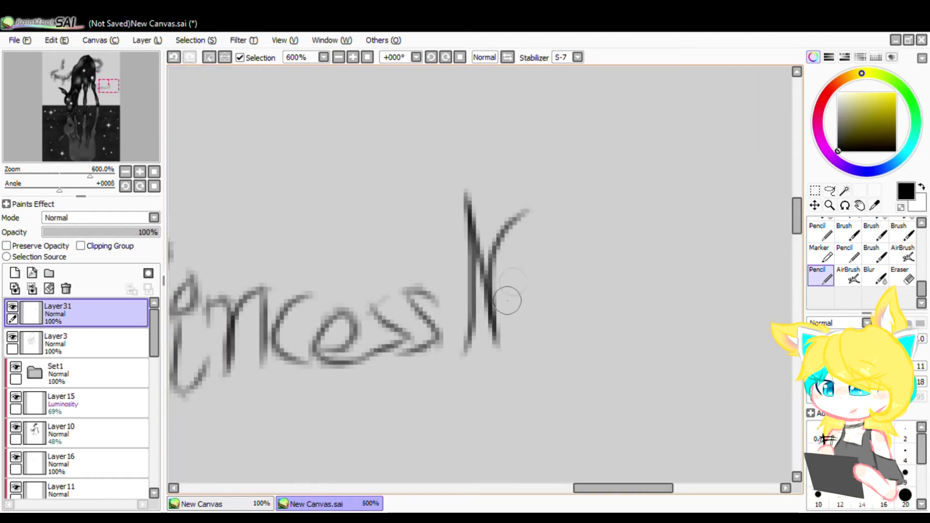
pyautogui.moveTo(514, 278); pyautogui.dragTo(603, 301)
pyautogui.moveTo(581, 257); pyautogui.dragTo(622, 361)
pyautogui.moveTo(658, 264); pyautogui.dragTo(570, 373)
pyautogui.moveTo(661, 276); pyautogui.dragTo(669, 308)
pyautogui.moveTo(668, 231); pyautogui.dragTo(662, 257)
# Handwrite the date 28 04 2019 beneath the signature with the black Pencil
pyautogui.scroll(-2, 483, 255)
pyautogui.moveTo(301, 344)
pyautogui.mouseDown()
pyautogui.moveTo(480, 369)
pyautogui.moveTo(437, 381)
pyautogui.mouseUp()
pyautogui.hotkey('ctrl', 'z')
pyautogui.moveTo(294, 343)
pyautogui.mouseDown()
pyautogui.moveTo(473, 321)
pyautogui.moveTo(410, 360)
pyautogui.mouseUp()
pyautogui.scroll(-1, 407, 237)
pyautogui.scroll(3, 406, 237)
pyautogui.hotkey('ctrl', 'z')
pyautogui.moveTo(299, 324); pyautogui.dragTo(342, 361)
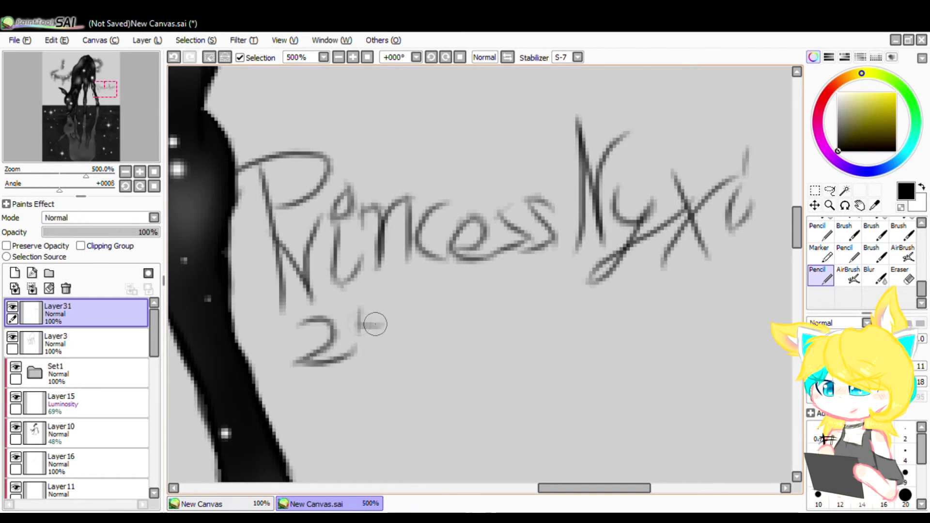
pyautogui.moveTo(356, 300); pyautogui.dragTo(352, 363)
pyautogui.moveTo(357, 297); pyautogui.dragTo(382, 361)
pyautogui.moveTo(433, 299); pyautogui.dragTo(431, 298)
pyautogui.moveTo(495, 280); pyautogui.dragTo(481, 312)
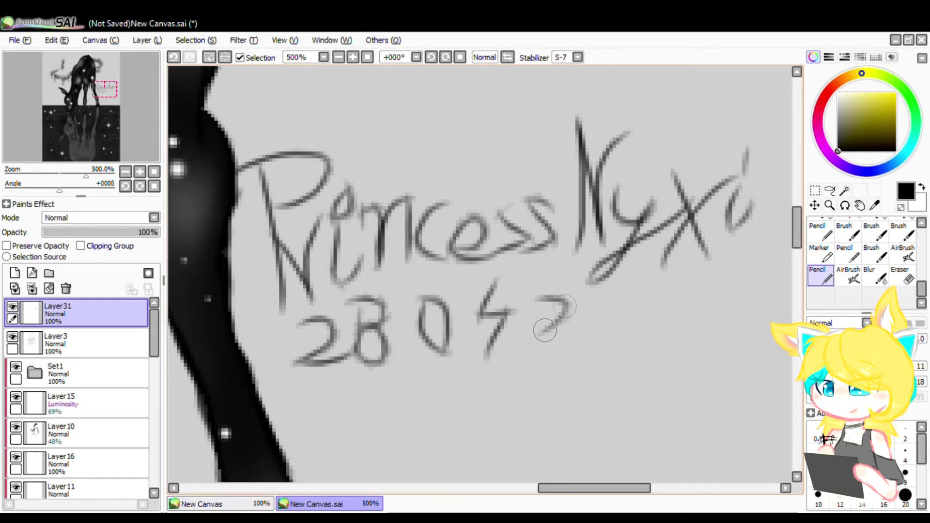
pyautogui.moveTo(545, 330); pyautogui.dragTo(603, 344)
pyautogui.moveTo(614, 298); pyautogui.dragTo(611, 296)
pyautogui.moveTo(726, 302); pyautogui.dragTo(697, 345)
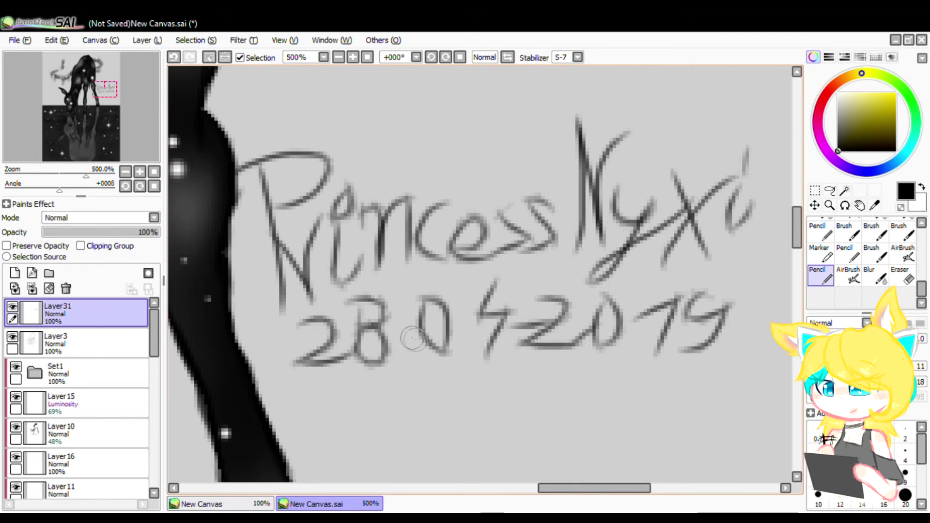
# Set the signature layer's opacity to 21% and paste a full-opacity copy of the signature onto a new layer above it
pyautogui.scroll(-6, 415, 292)
pyautogui.moveTo(97, 234); pyautogui.dragTo(77, 237)
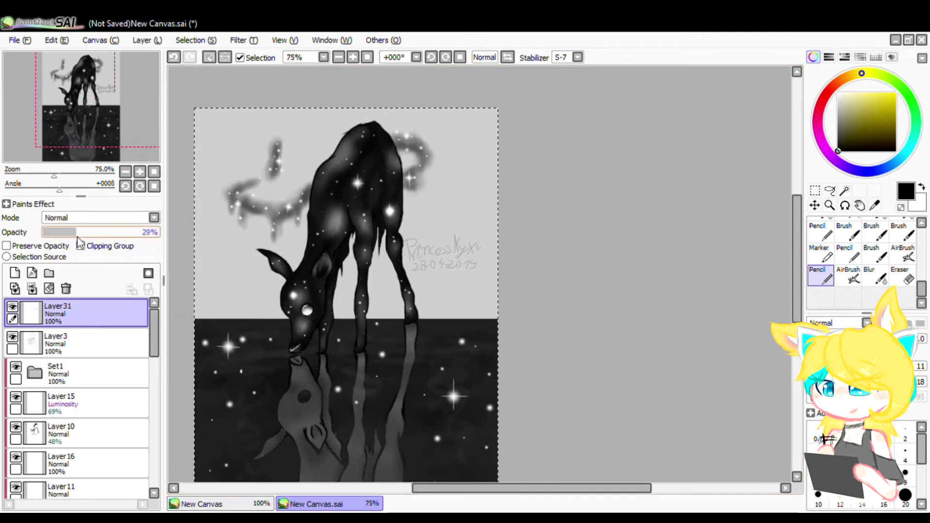
pyautogui.hotkey('ctrl', 'v')
pyautogui.click(209, 57)
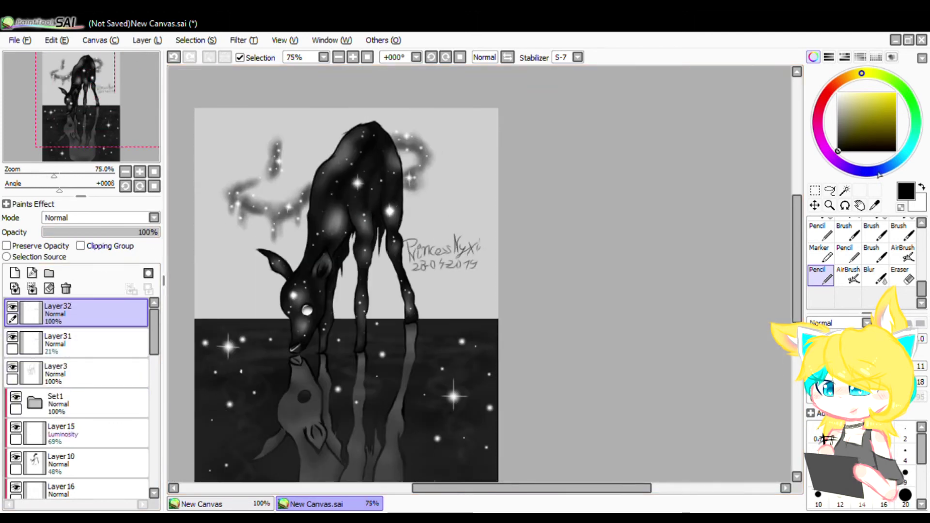
# Transform the pasted signature copy by moving it down onto the dark water beside the reflected legs
pyautogui.click(814, 191)
pyautogui.hotkey('ctrl', 't')
pyautogui.moveTo(458, 257); pyautogui.dragTo(448, 286)
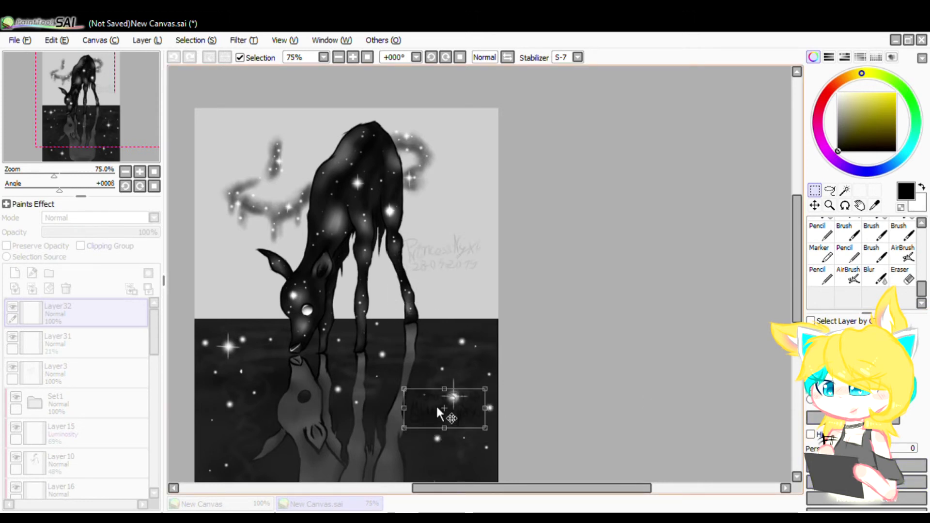
pyautogui.press('Return')
# Preserve the opacity of the water signature's layer, recolour the signature white with the Bucket and set the layer to 9% opacity
pyautogui.press('x')
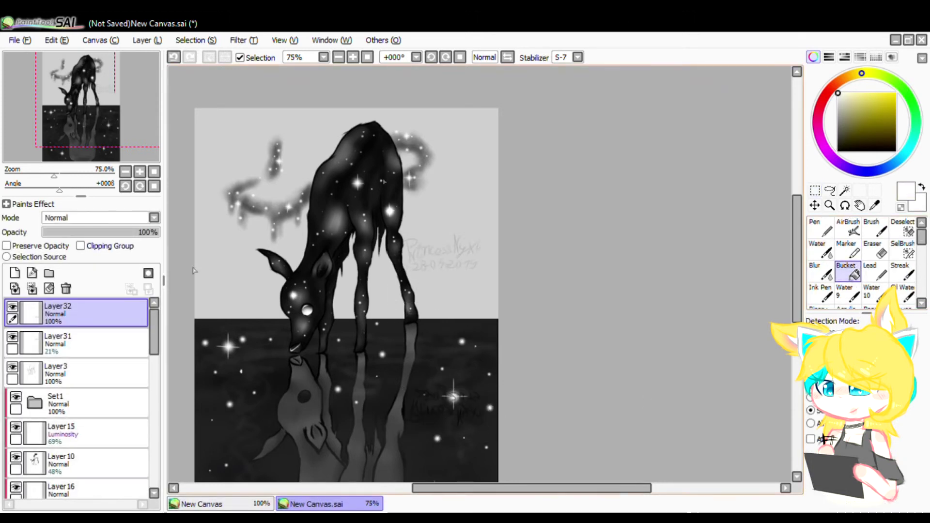
pyautogui.click(56, 246)
pyautogui.moveTo(97, 233); pyautogui.dragTo(57, 233)
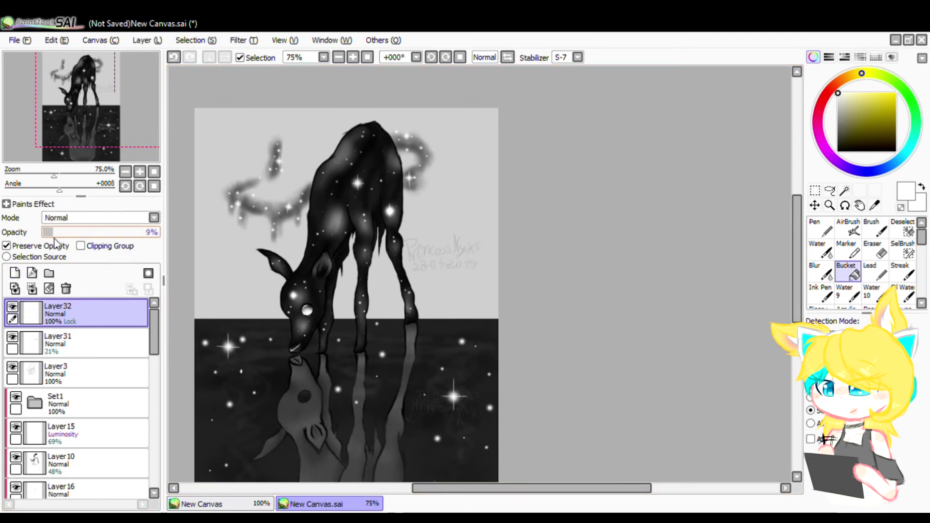
pyautogui.scroll(-1, 401, 295)
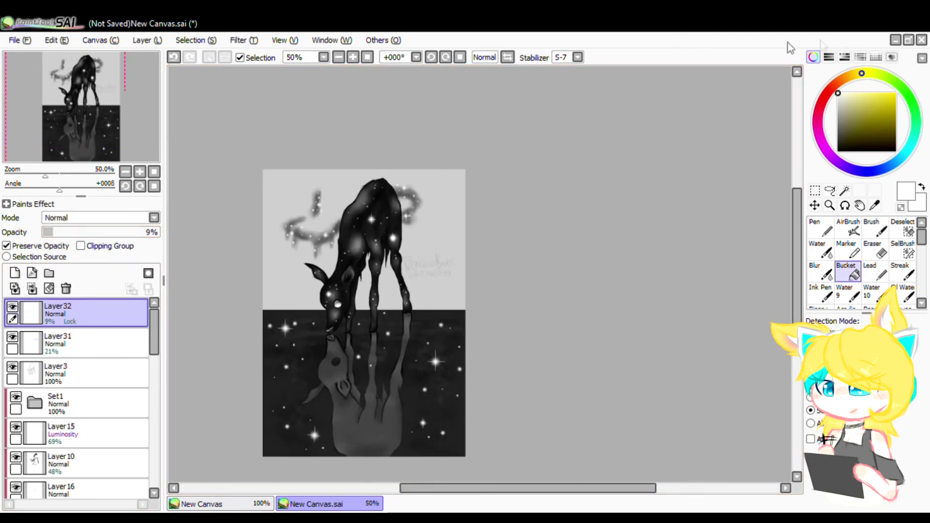